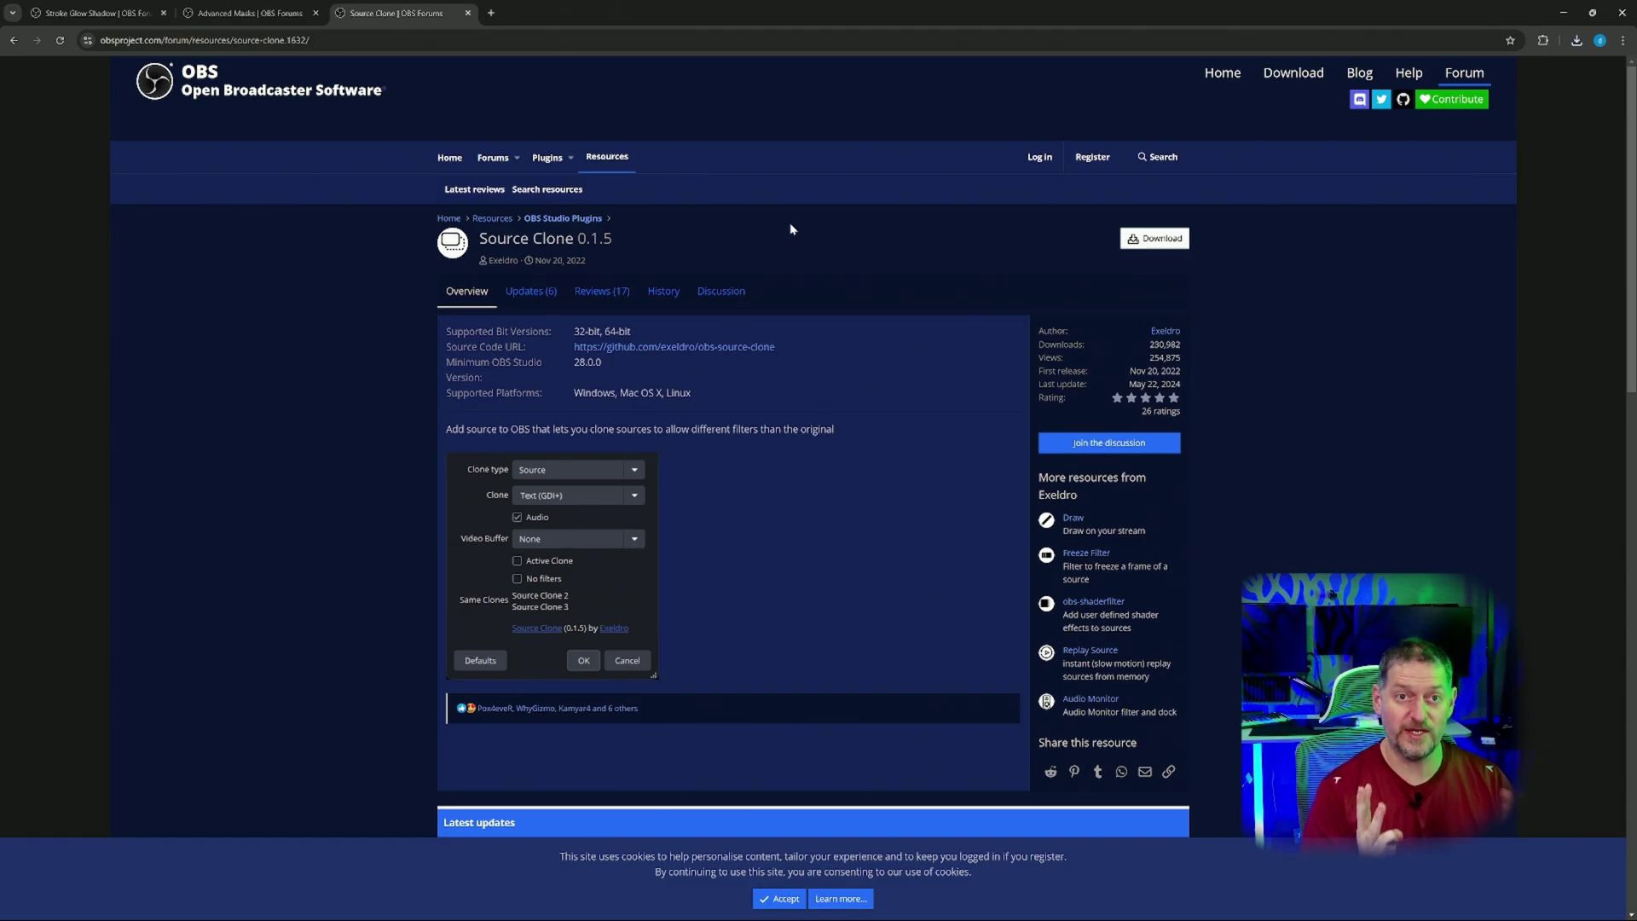
# Download the Stroke Glow Shadow plugin's windows-installer.zip from its forum page.
pyautogui.click(83, 6)
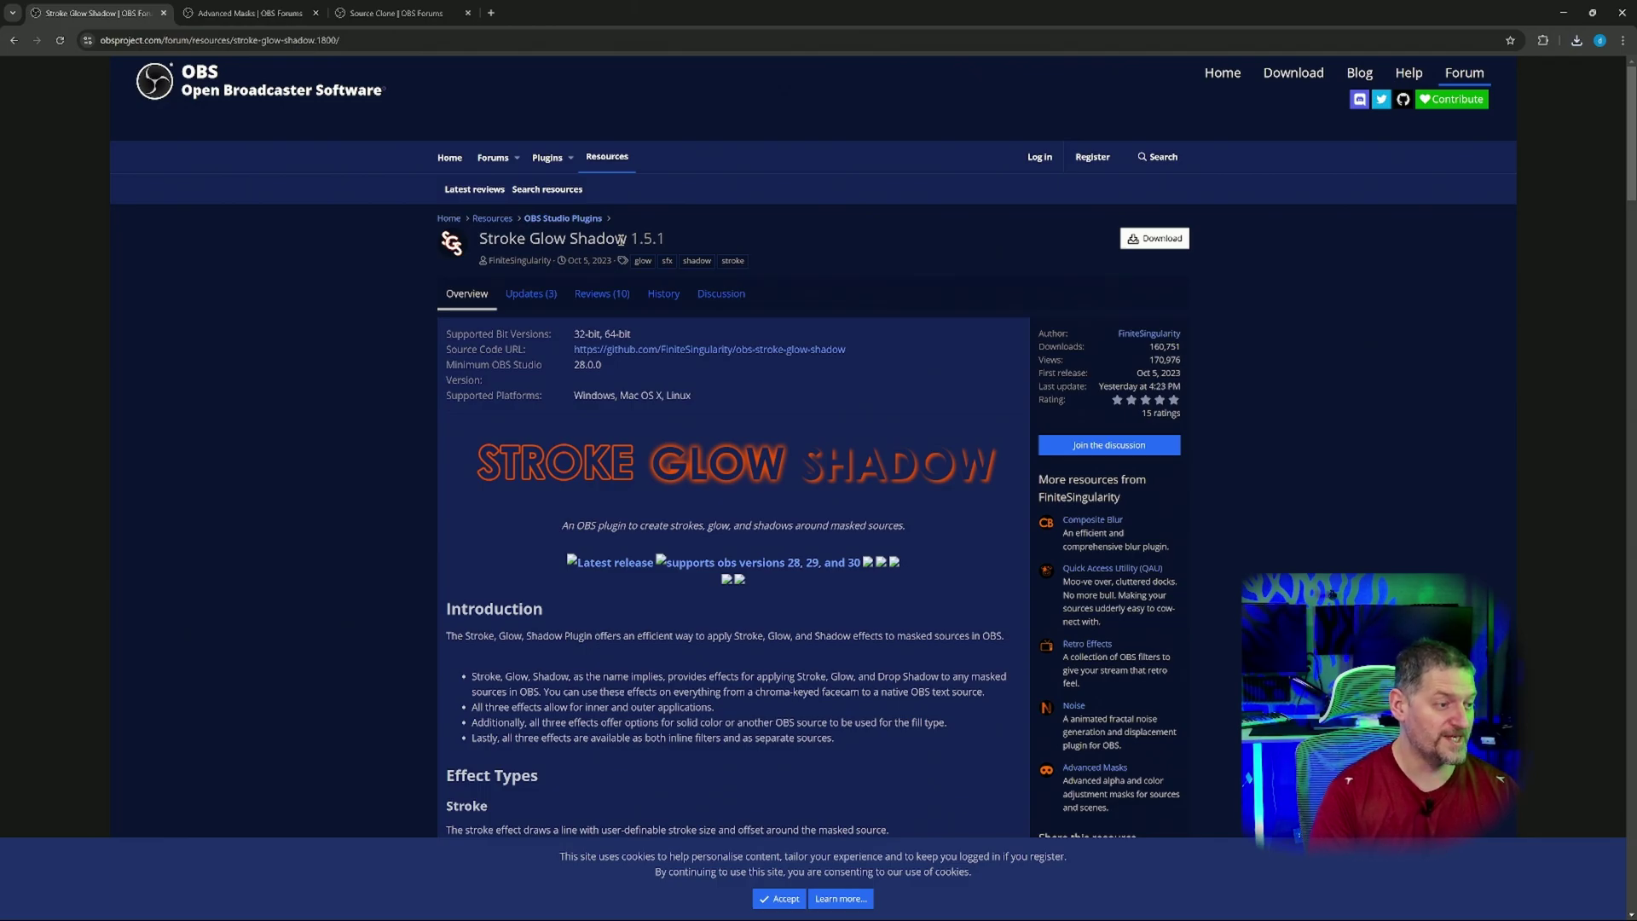
pyautogui.click(1156, 243)
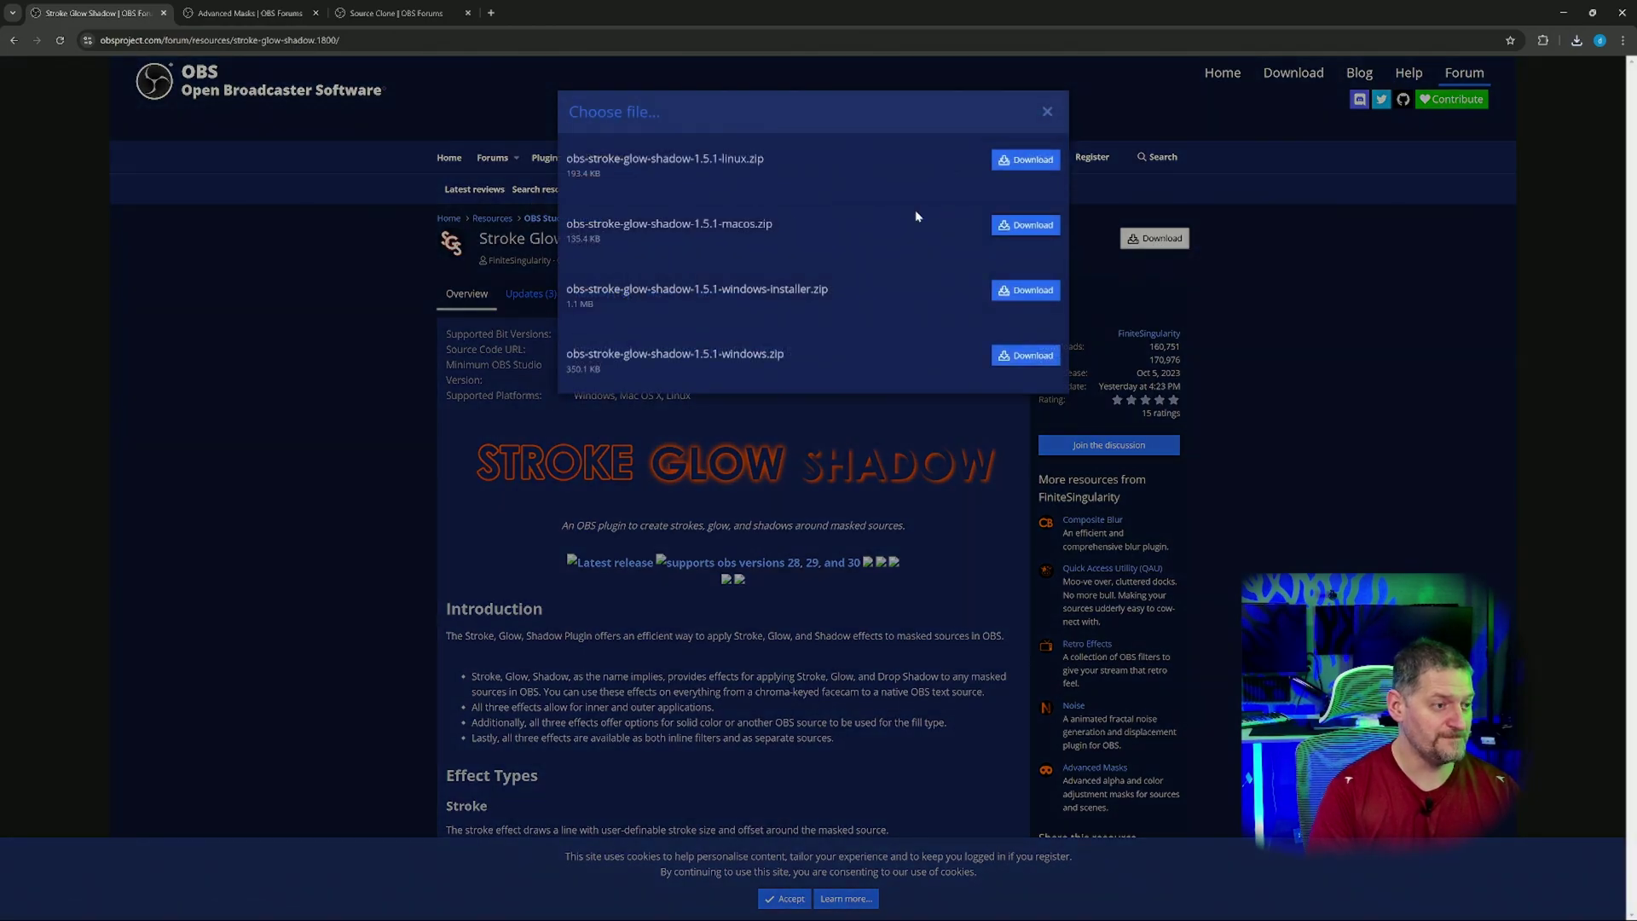
pyautogui.click(1019, 292)
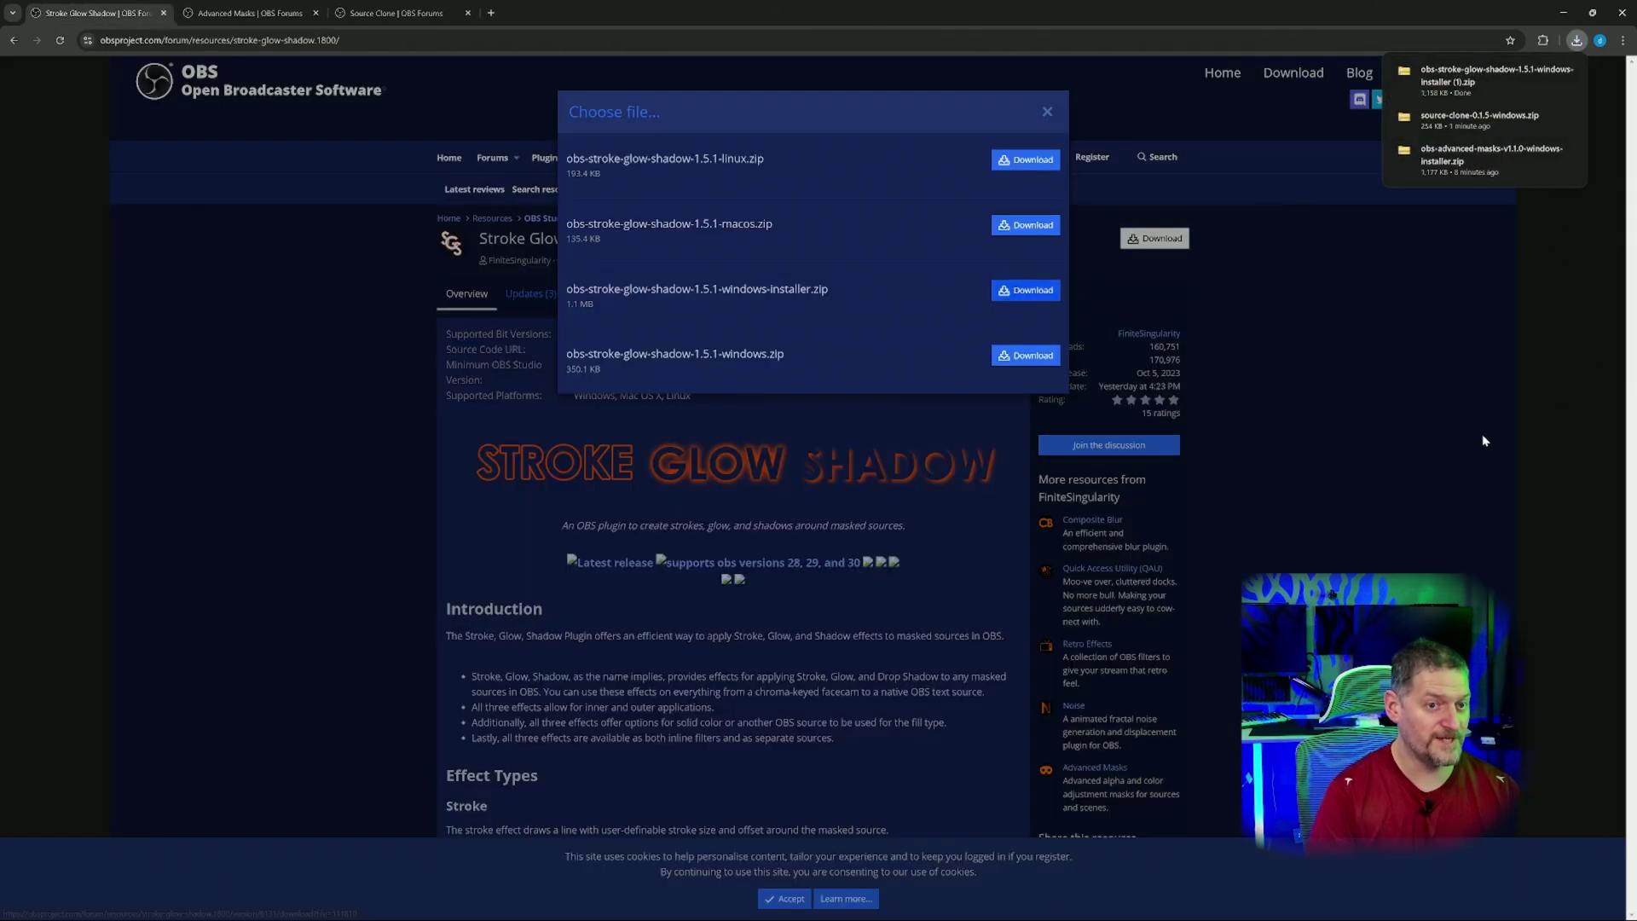
pyautogui.click(1382, 439)
# Look over the Advanced Masks plugin's download choices on its forum page.
pyautogui.click(255, 15)
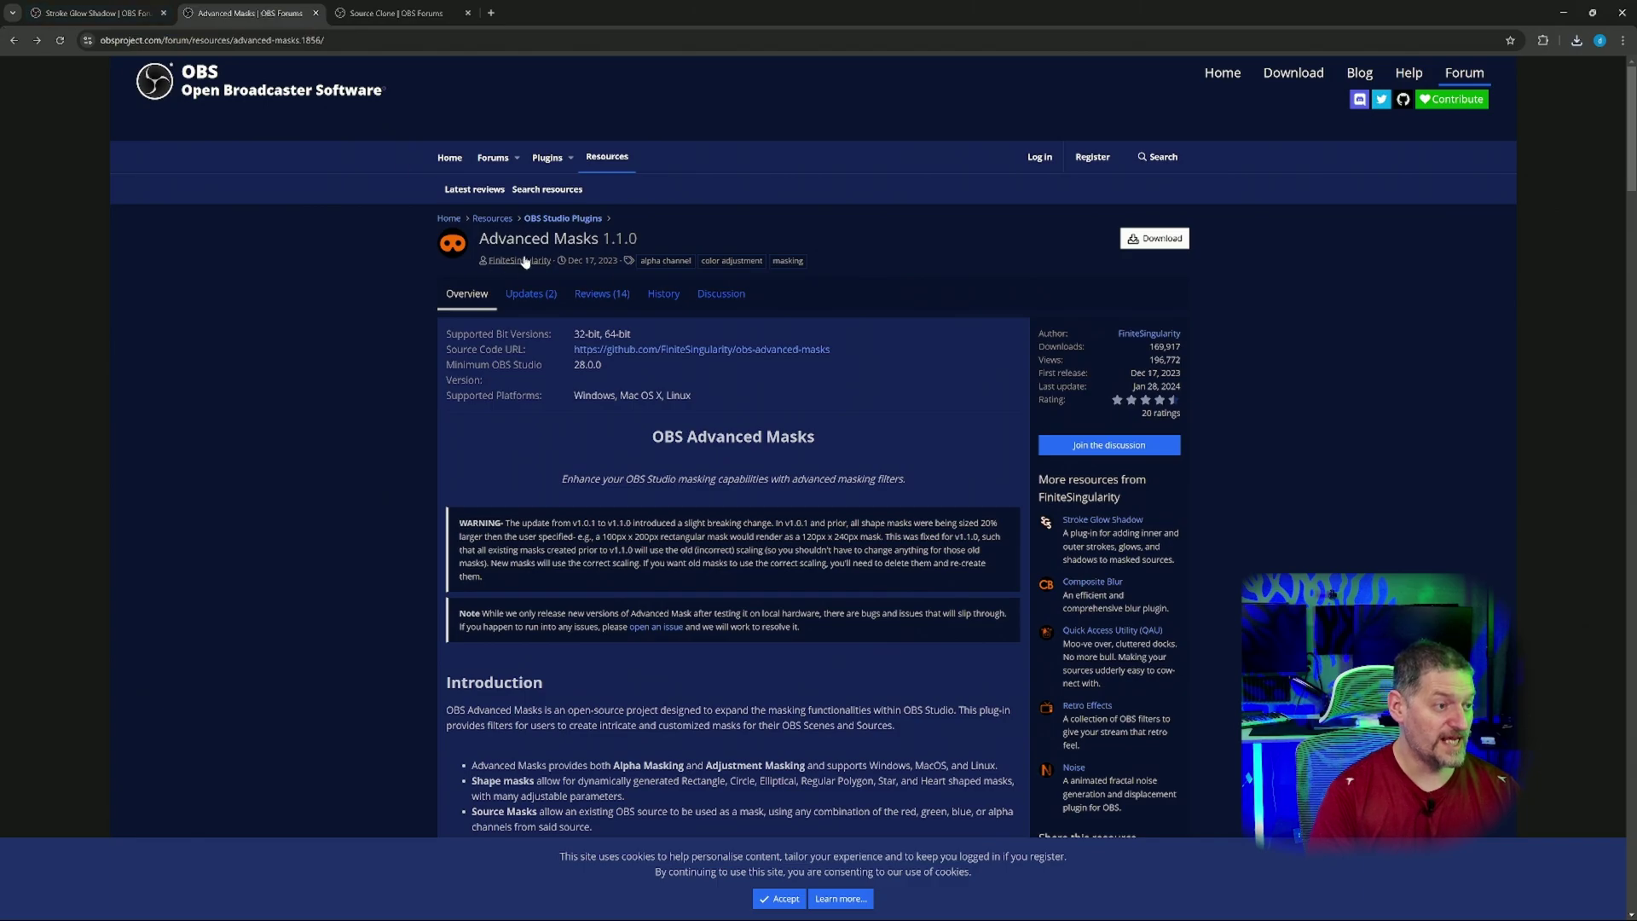
pyautogui.click(1152, 240)
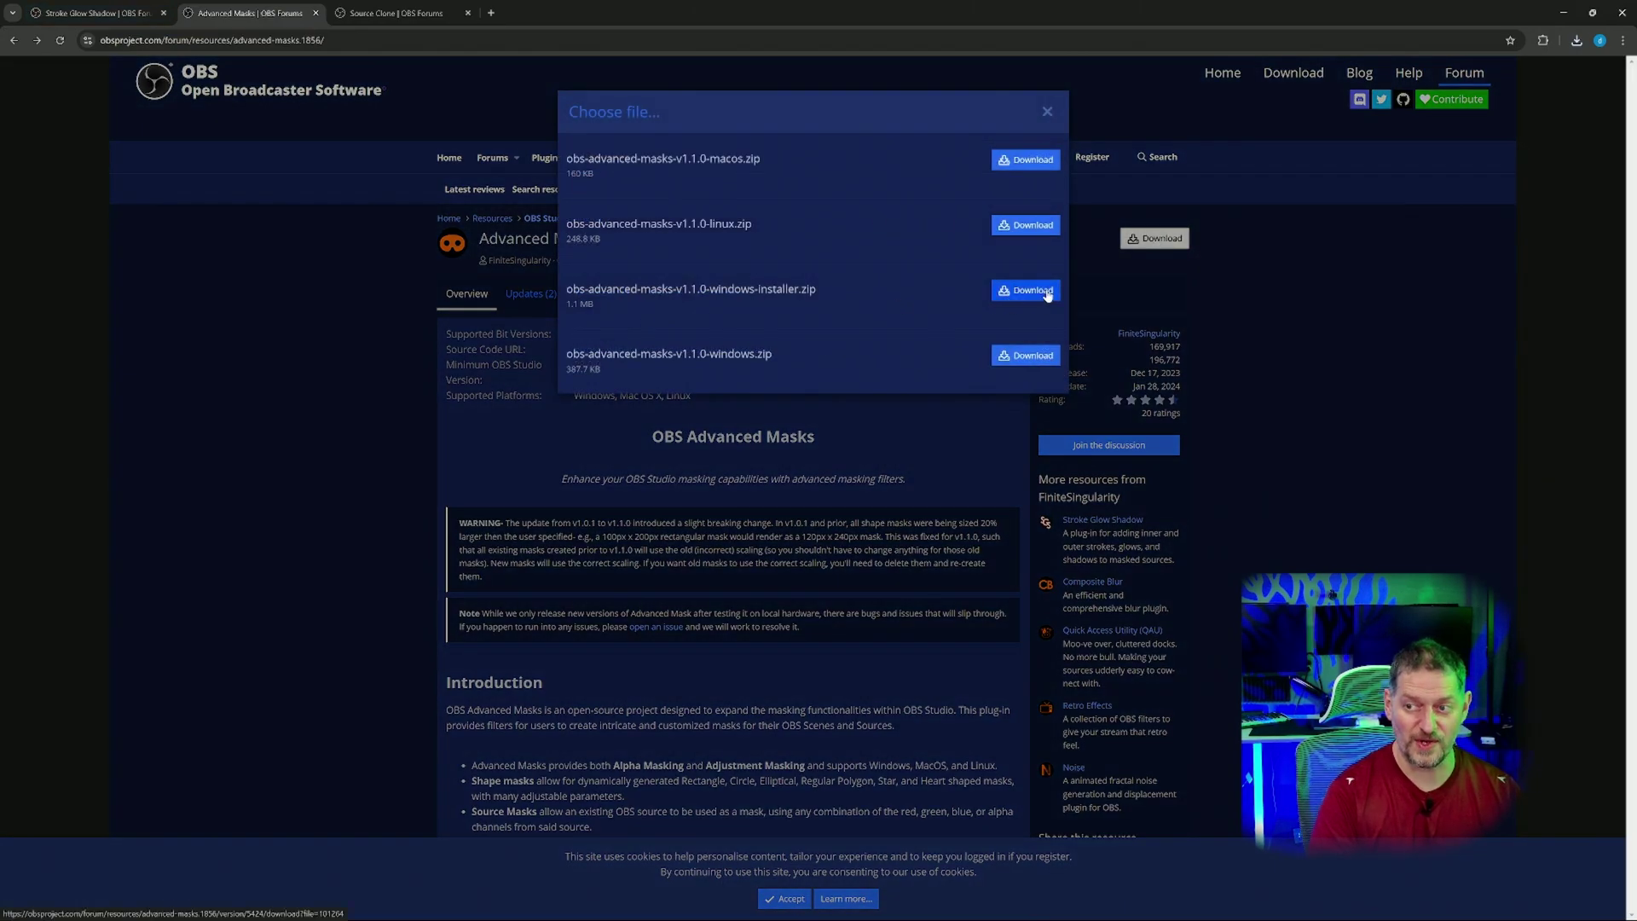
pyautogui.click(1343, 294)
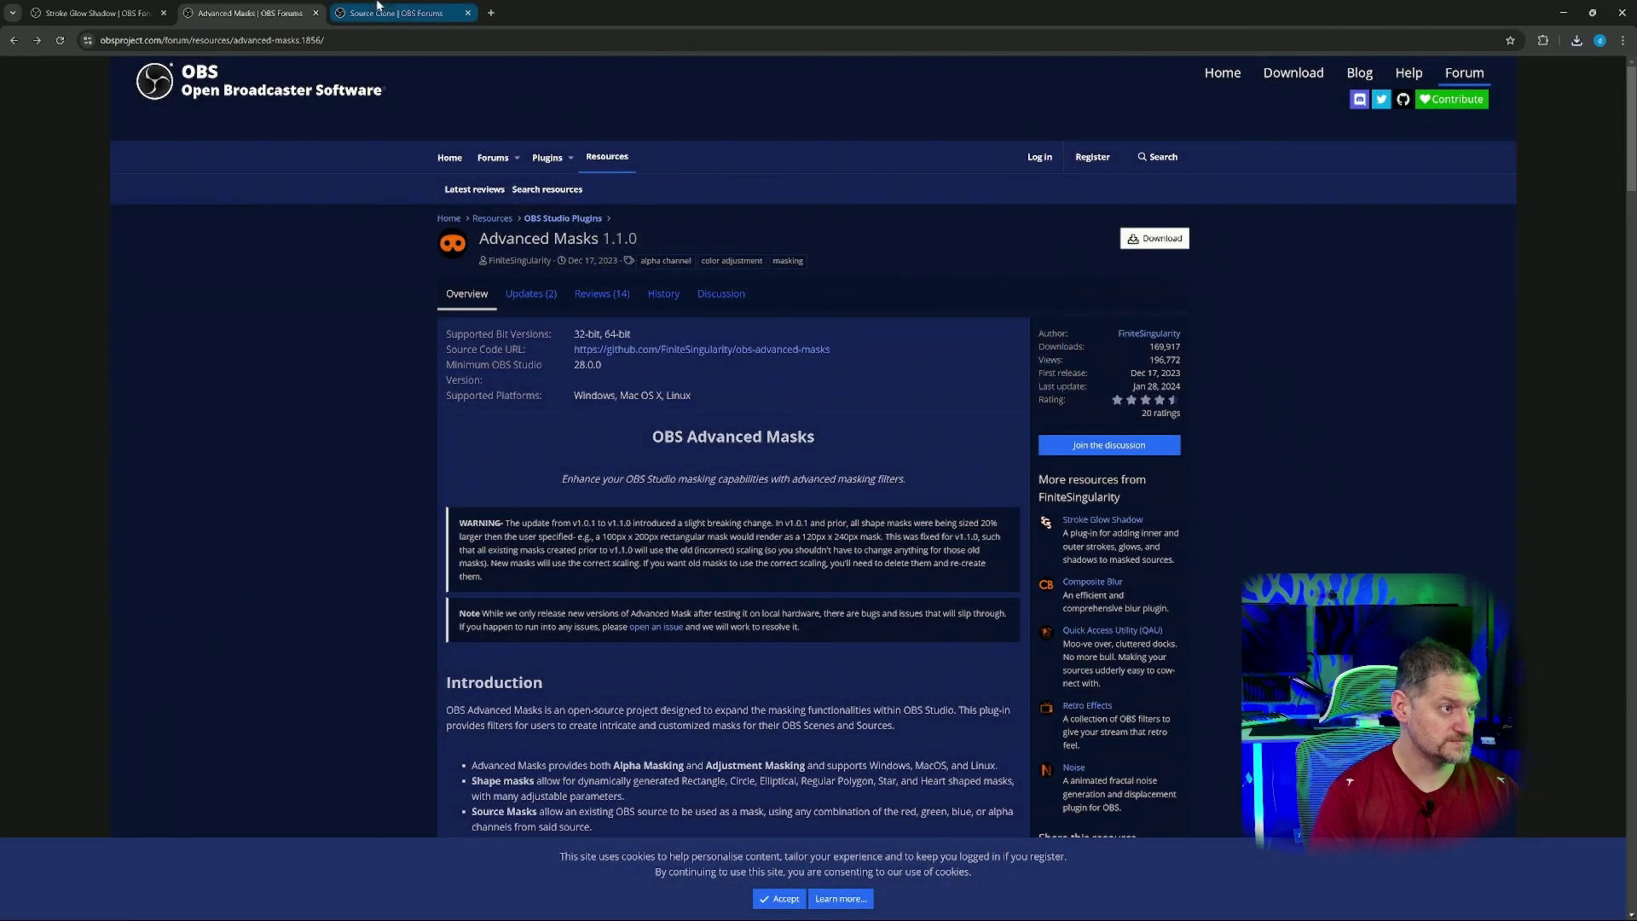
# Download the Source Clone plugin's windows-installer.zip from its forum page.
pyautogui.click(395, 12)
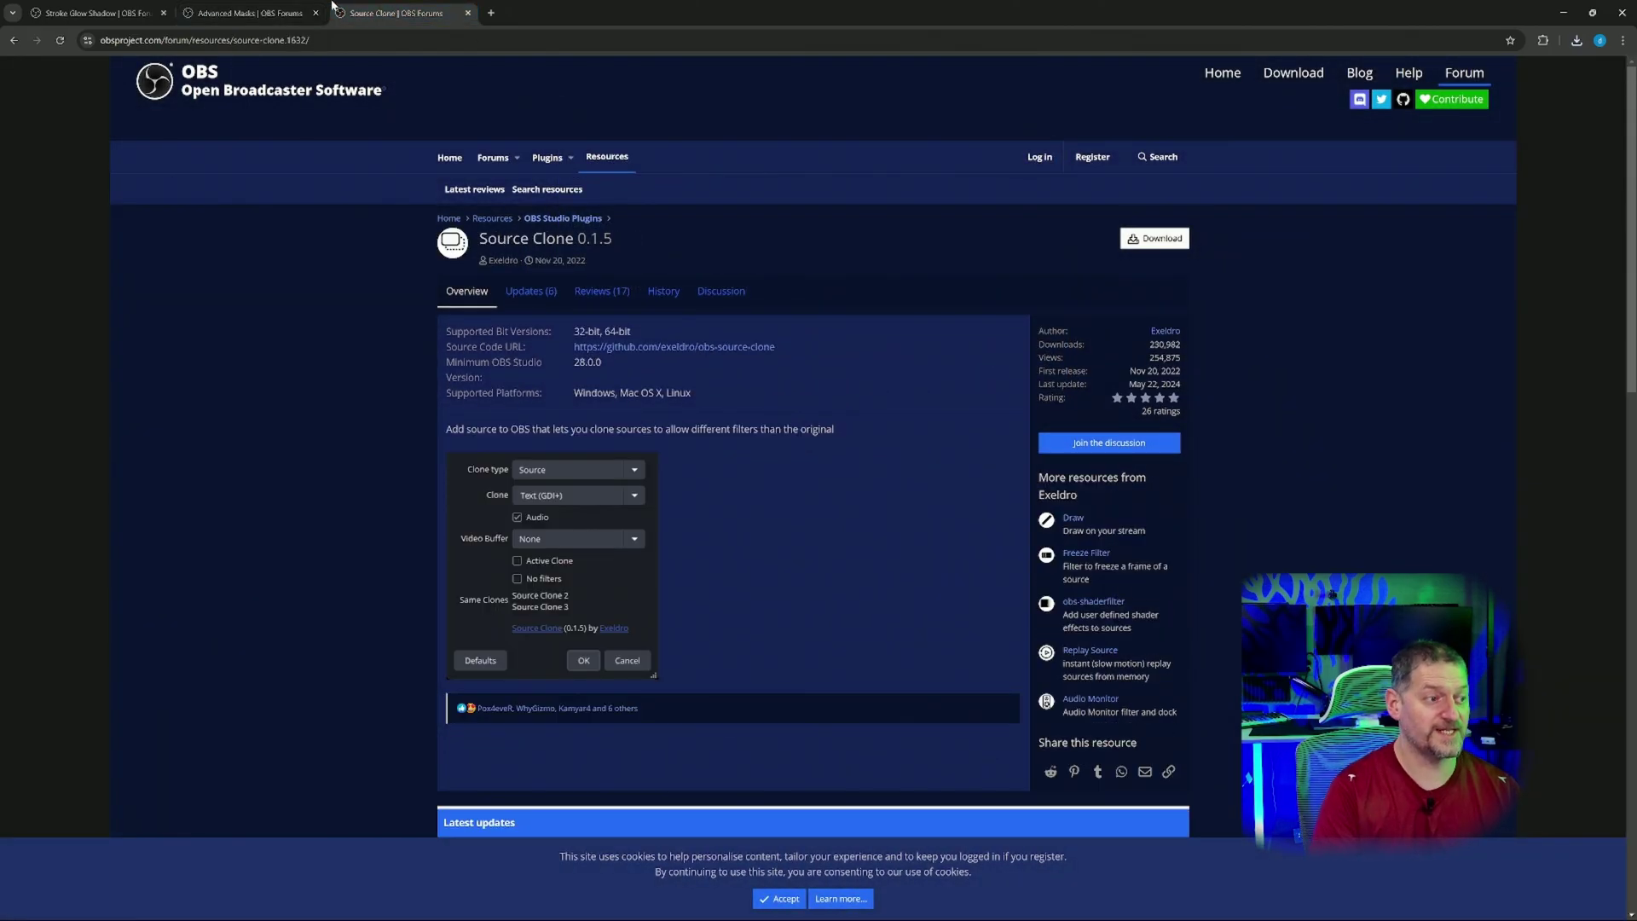
pyautogui.click(1155, 239)
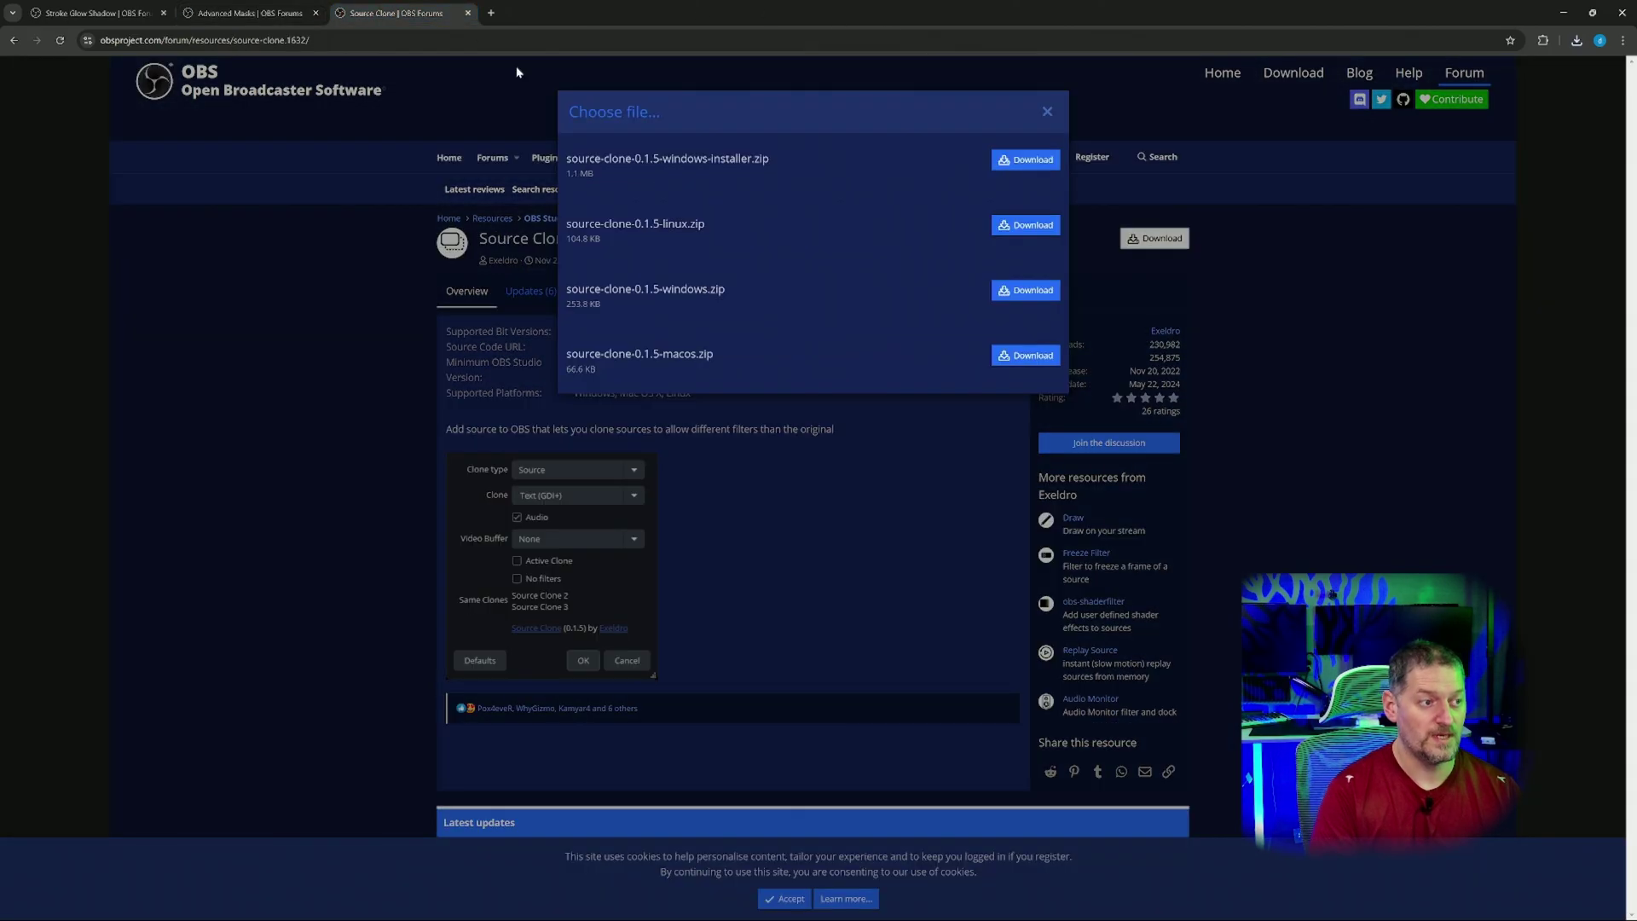
pyautogui.click(1025, 168)
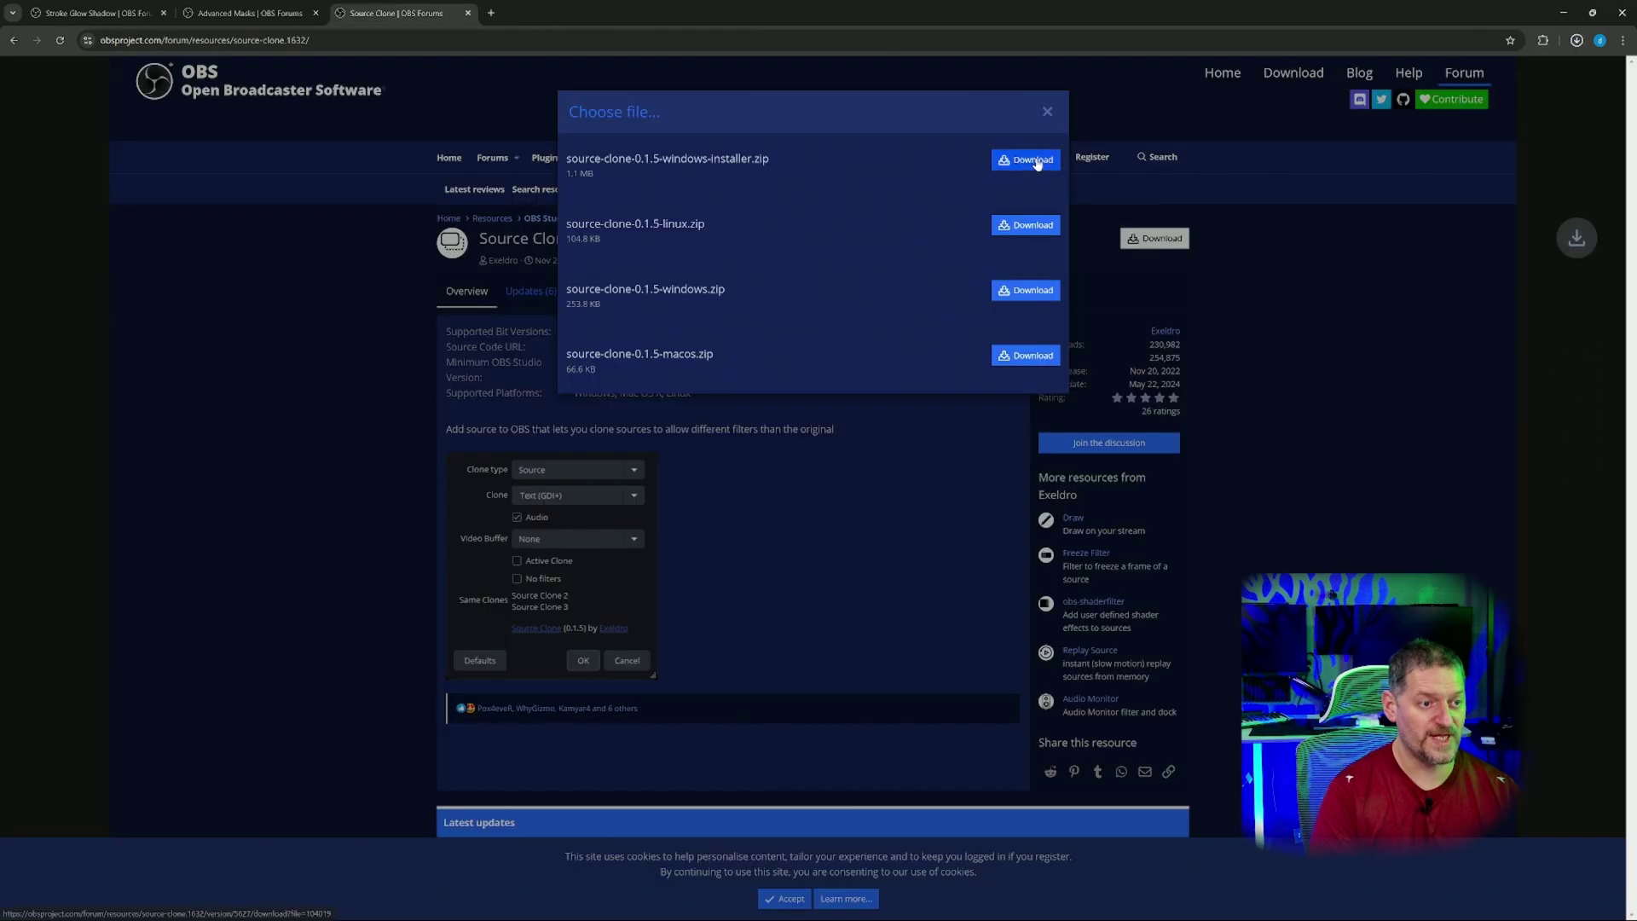
pyautogui.click(1049, 118)
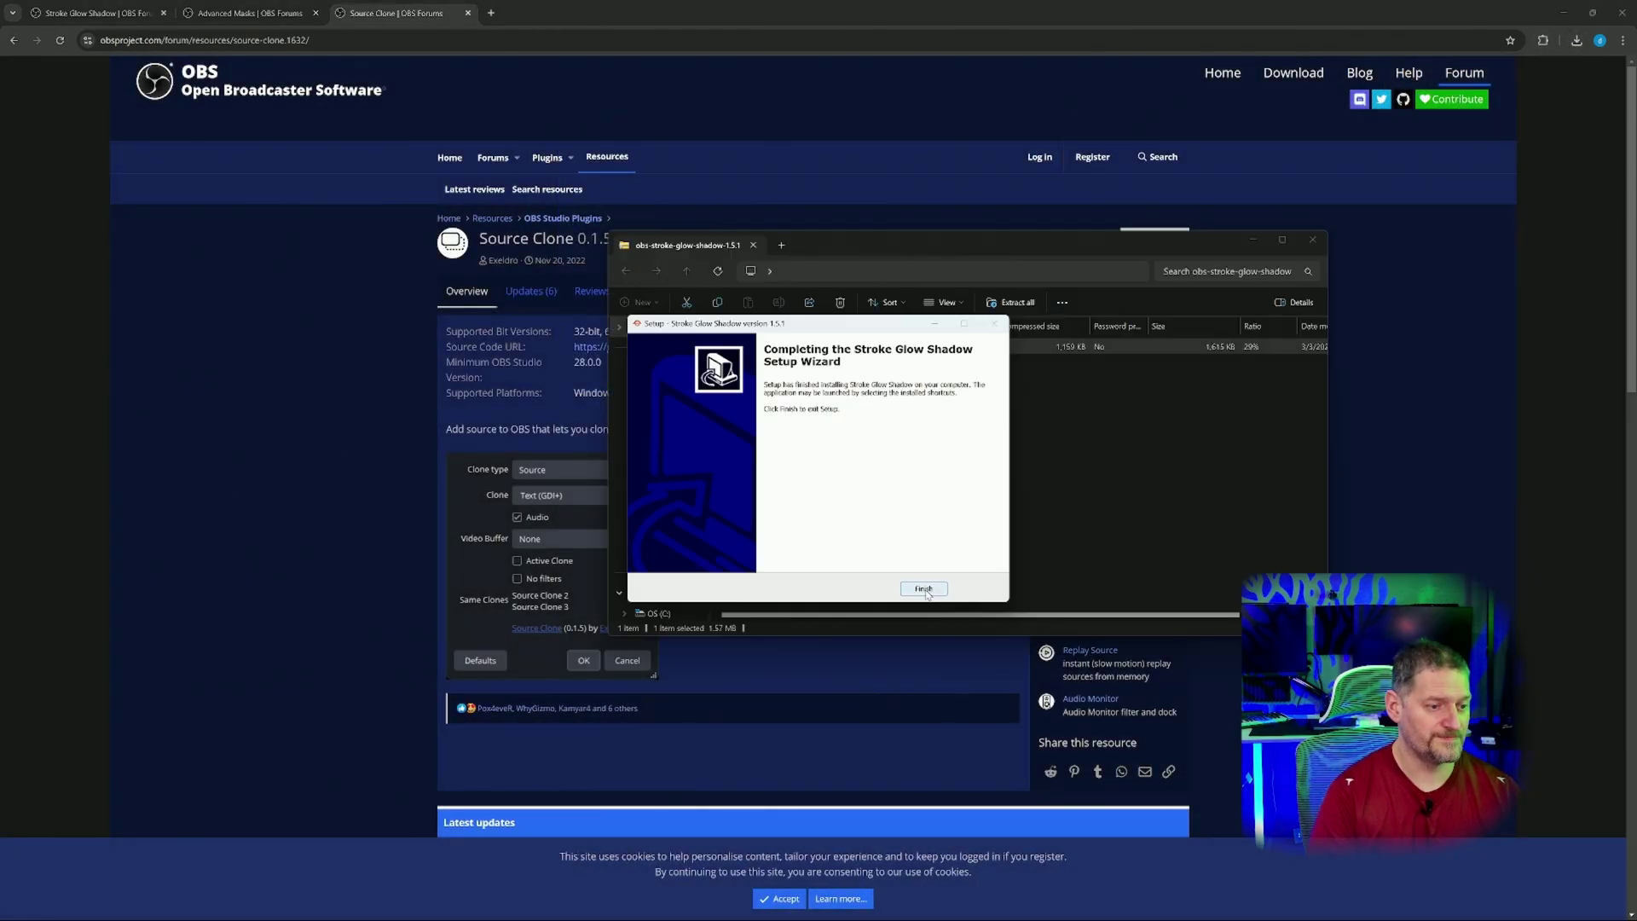
# Finish the Stroke Glow Shadow setup, then install Advanced Masks through its wizard and close its archive.
pyautogui.click(923, 589)
pyautogui.click(1310, 238)
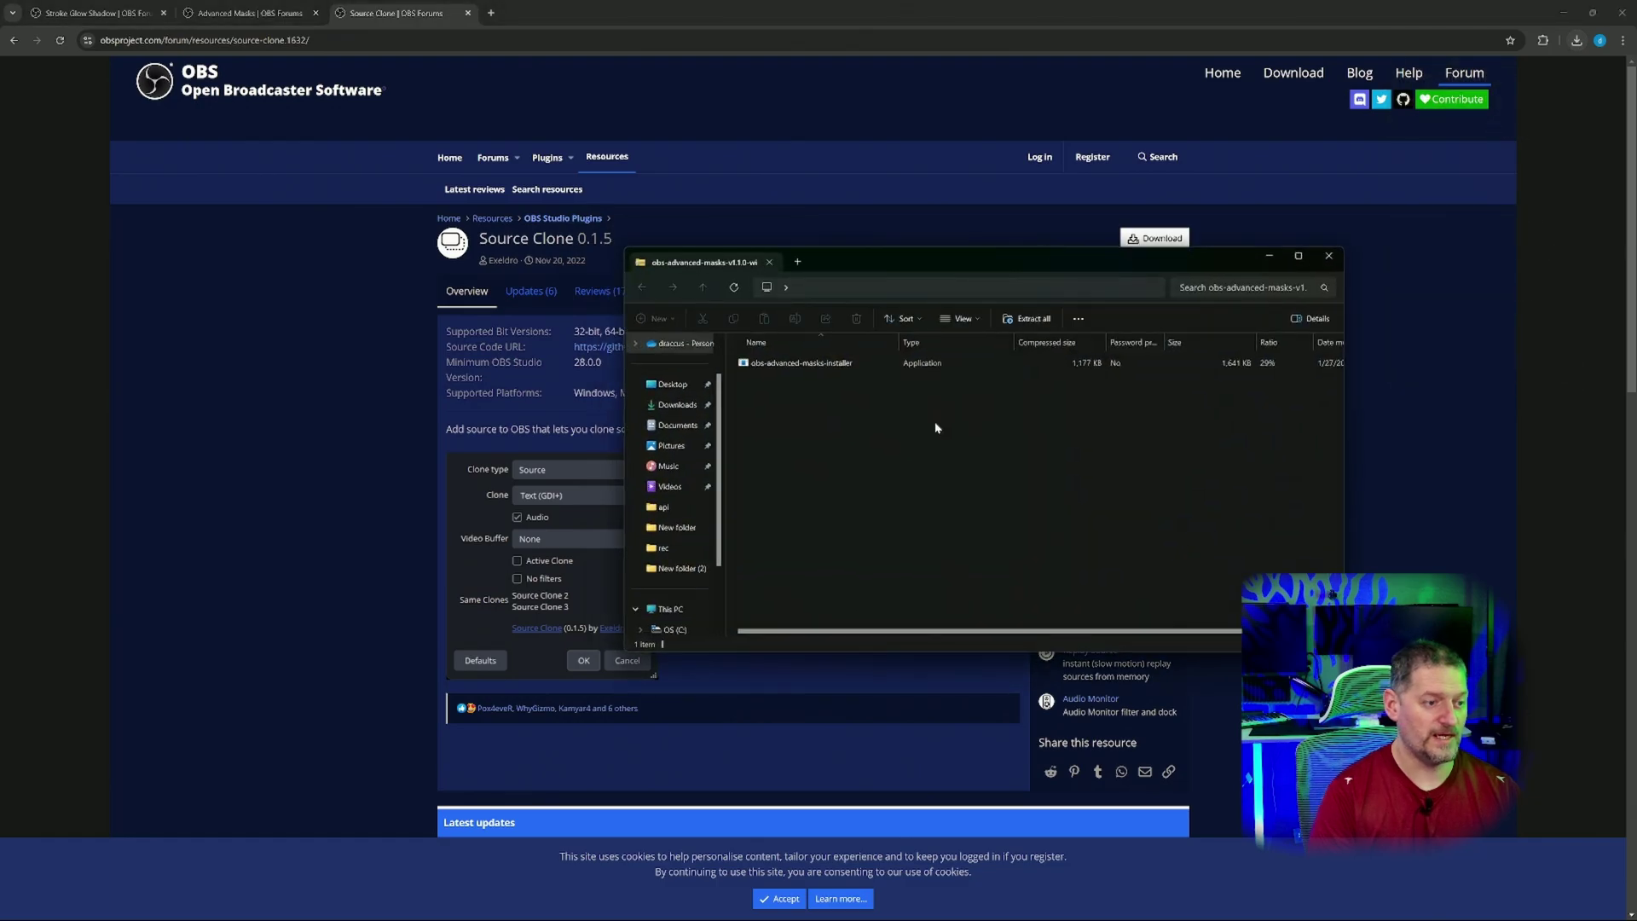
pyautogui.doubleClick(750, 362)
pyautogui.click(923, 590)
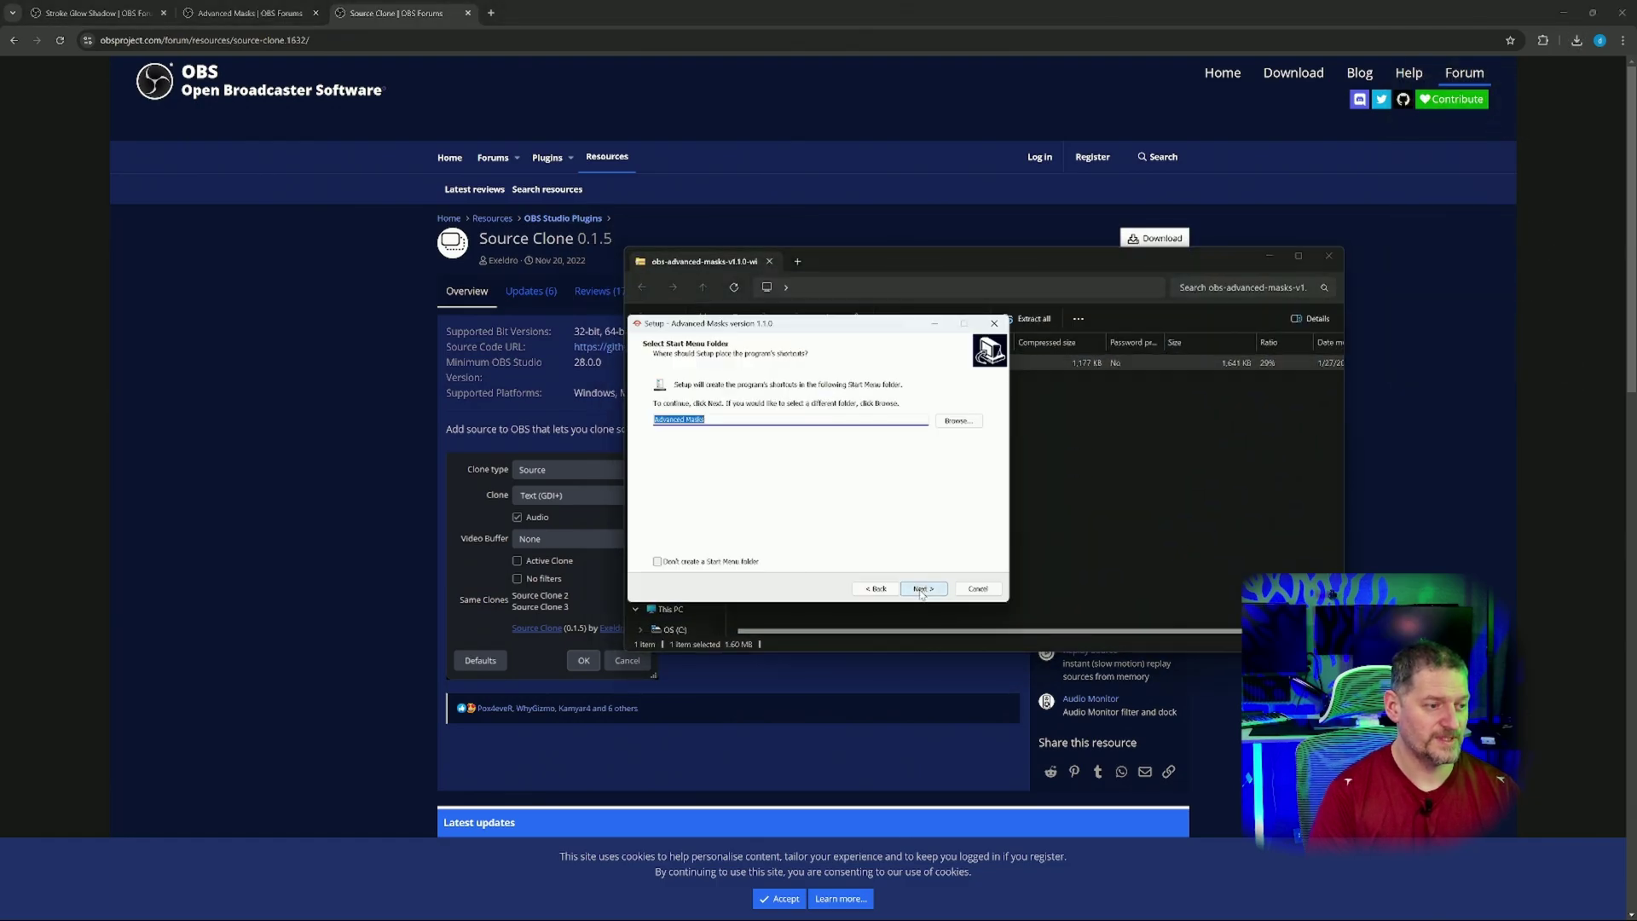
pyautogui.click(922, 589)
pyautogui.click(922, 589)
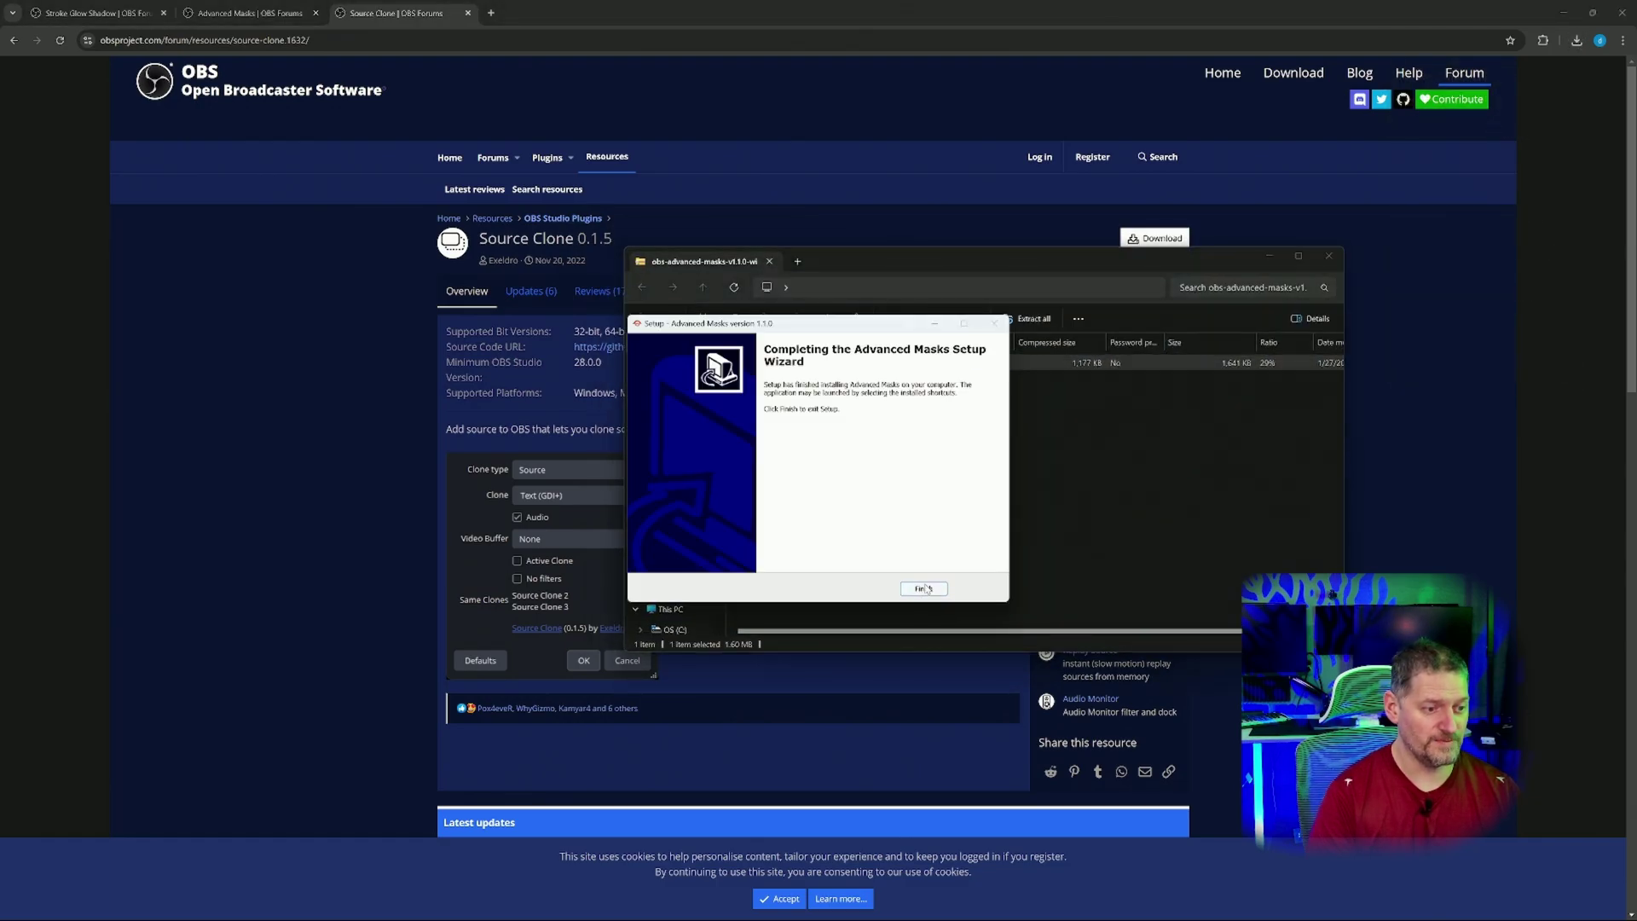
pyautogui.click(924, 590)
pyautogui.click(1328, 256)
# Rerun the Stroke Glow Shadow installer from the downloaded zip and close its archive window.
pyautogui.click(1576, 40)
pyautogui.click(1501, 170)
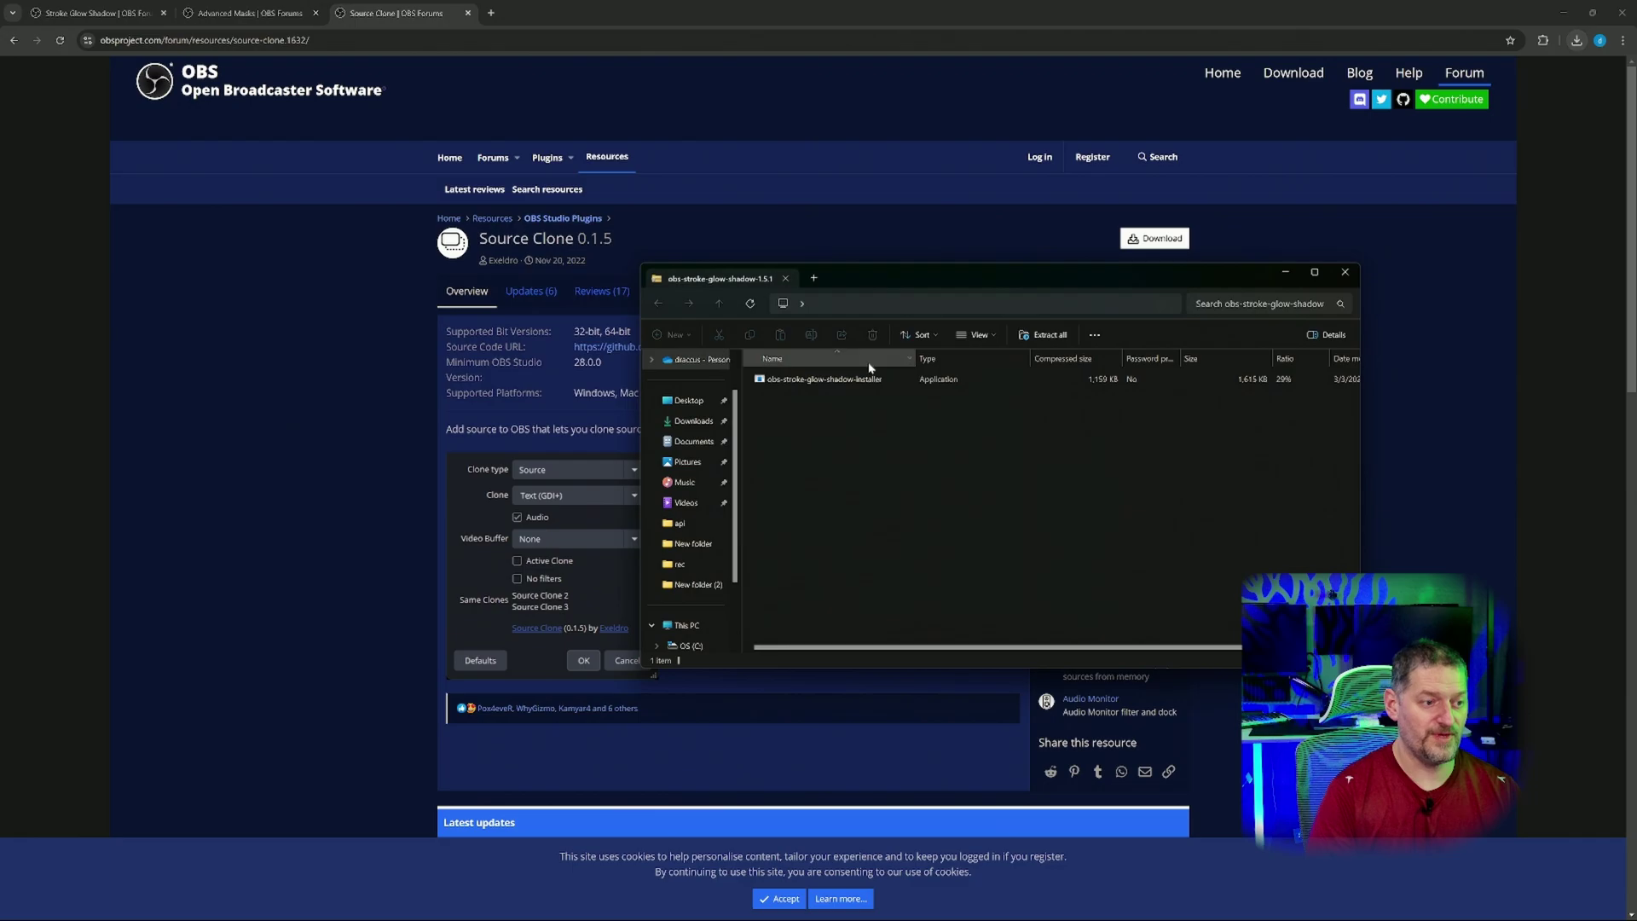
pyautogui.doubleClick(811, 380)
pyautogui.click(926, 592)
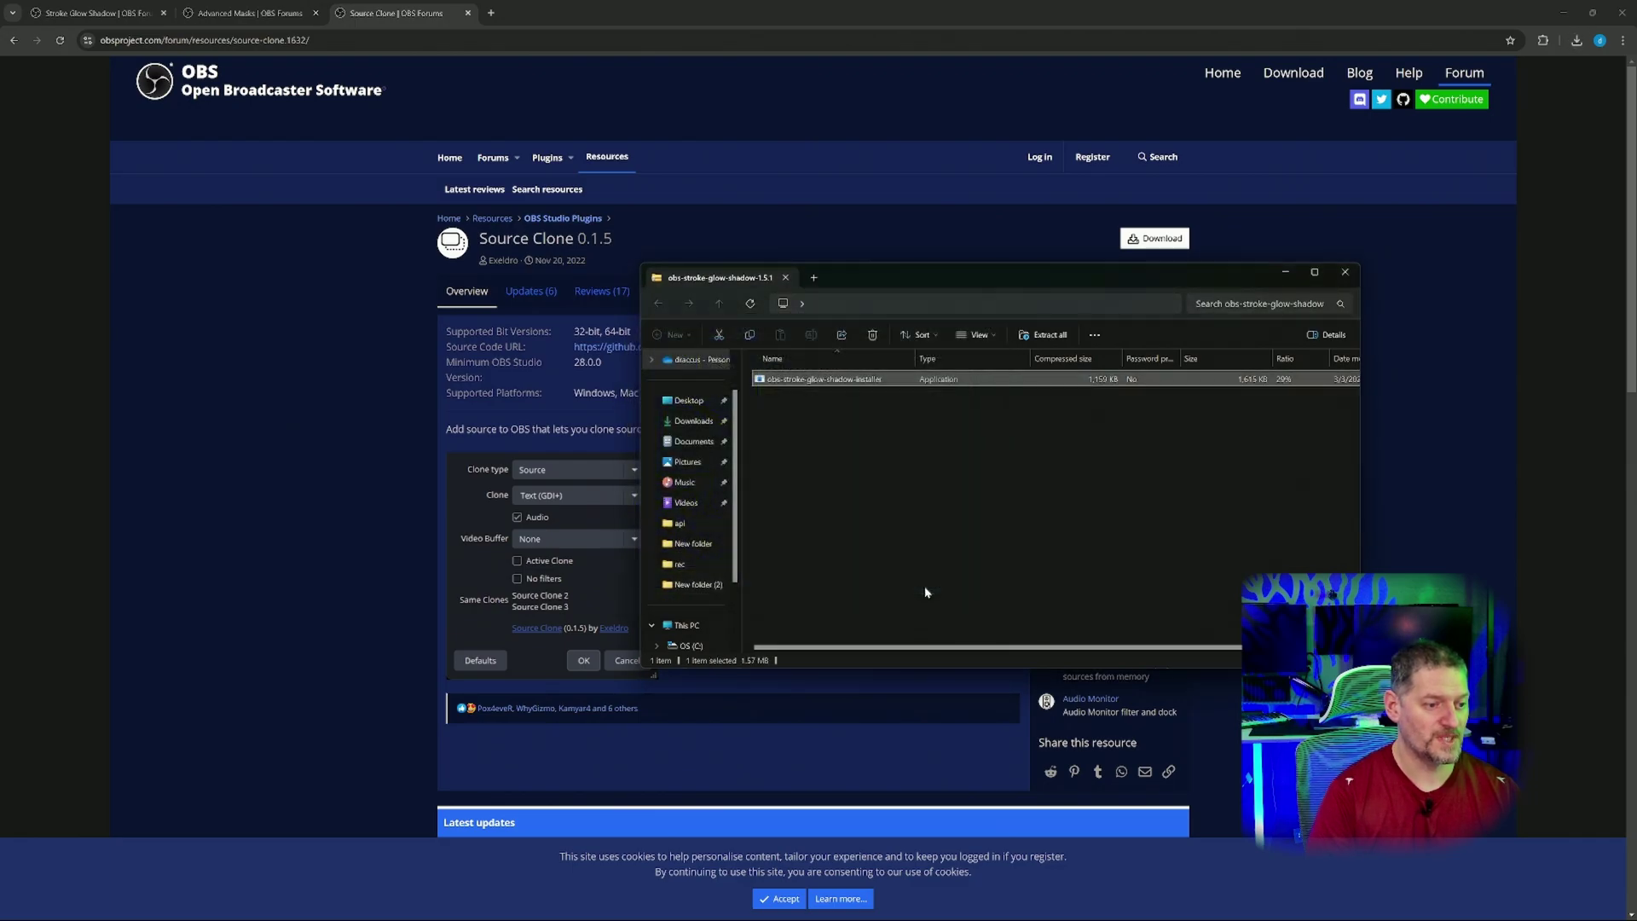
pyautogui.click(1345, 274)
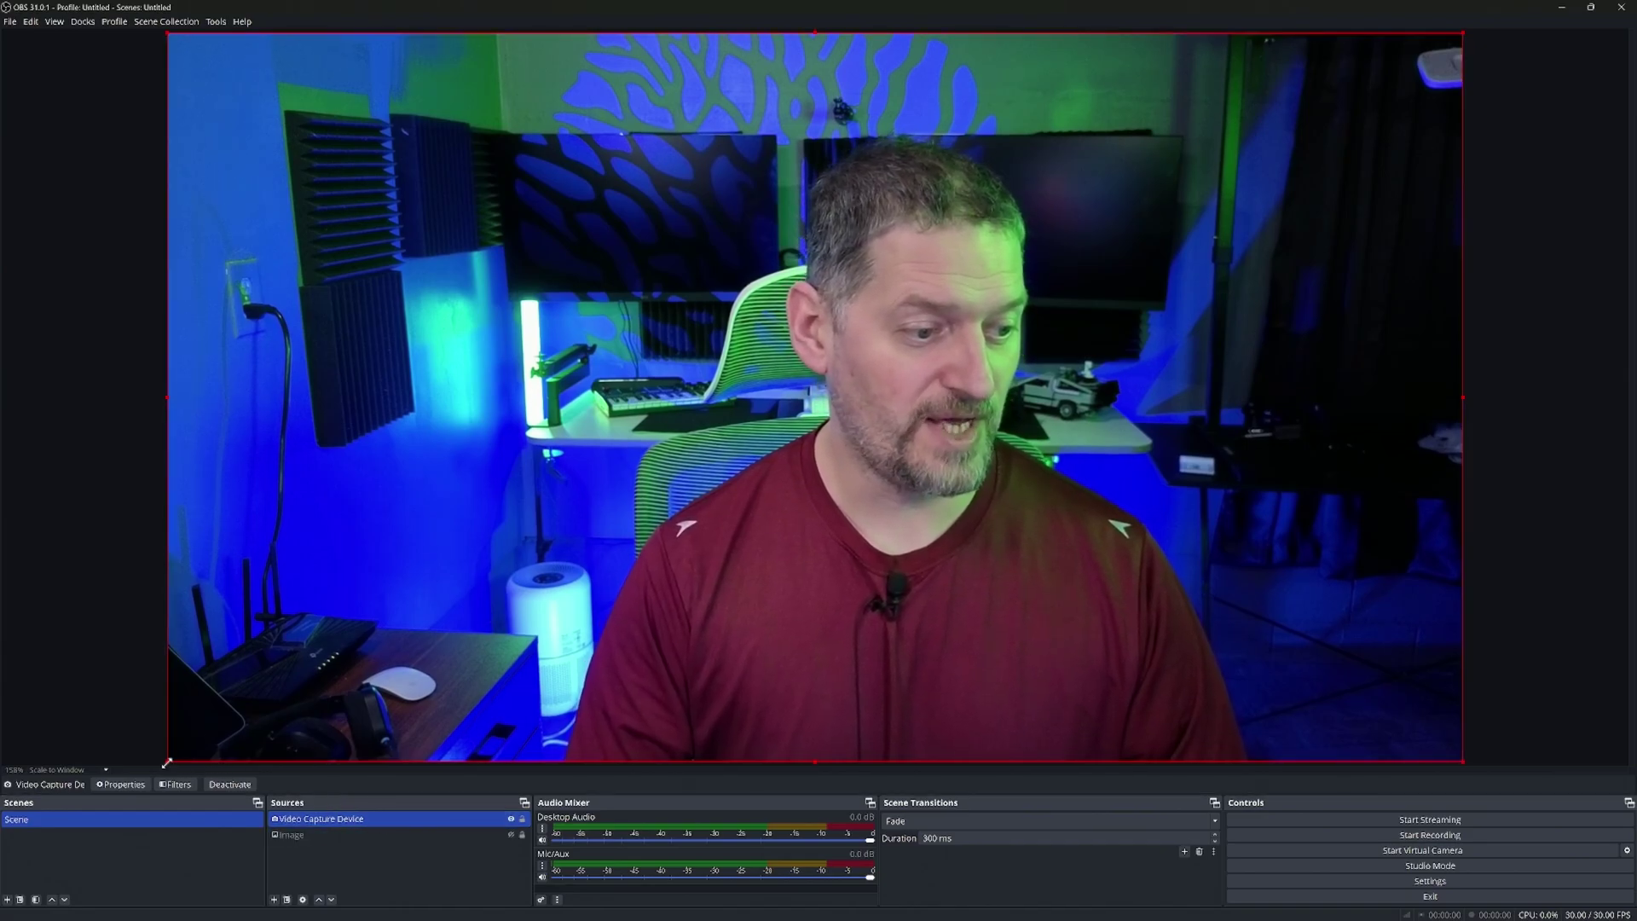
# Shrink the Video Capture Device webcam feed and centre it in the canvas.
pyautogui.moveTo(168, 761); pyautogui.dragTo(718, 452)
pyautogui.moveTo(774, 331); pyautogui.dragTo(522, 454)
pyautogui.moveTo(722, 373); pyautogui.dragTo(704, 380)
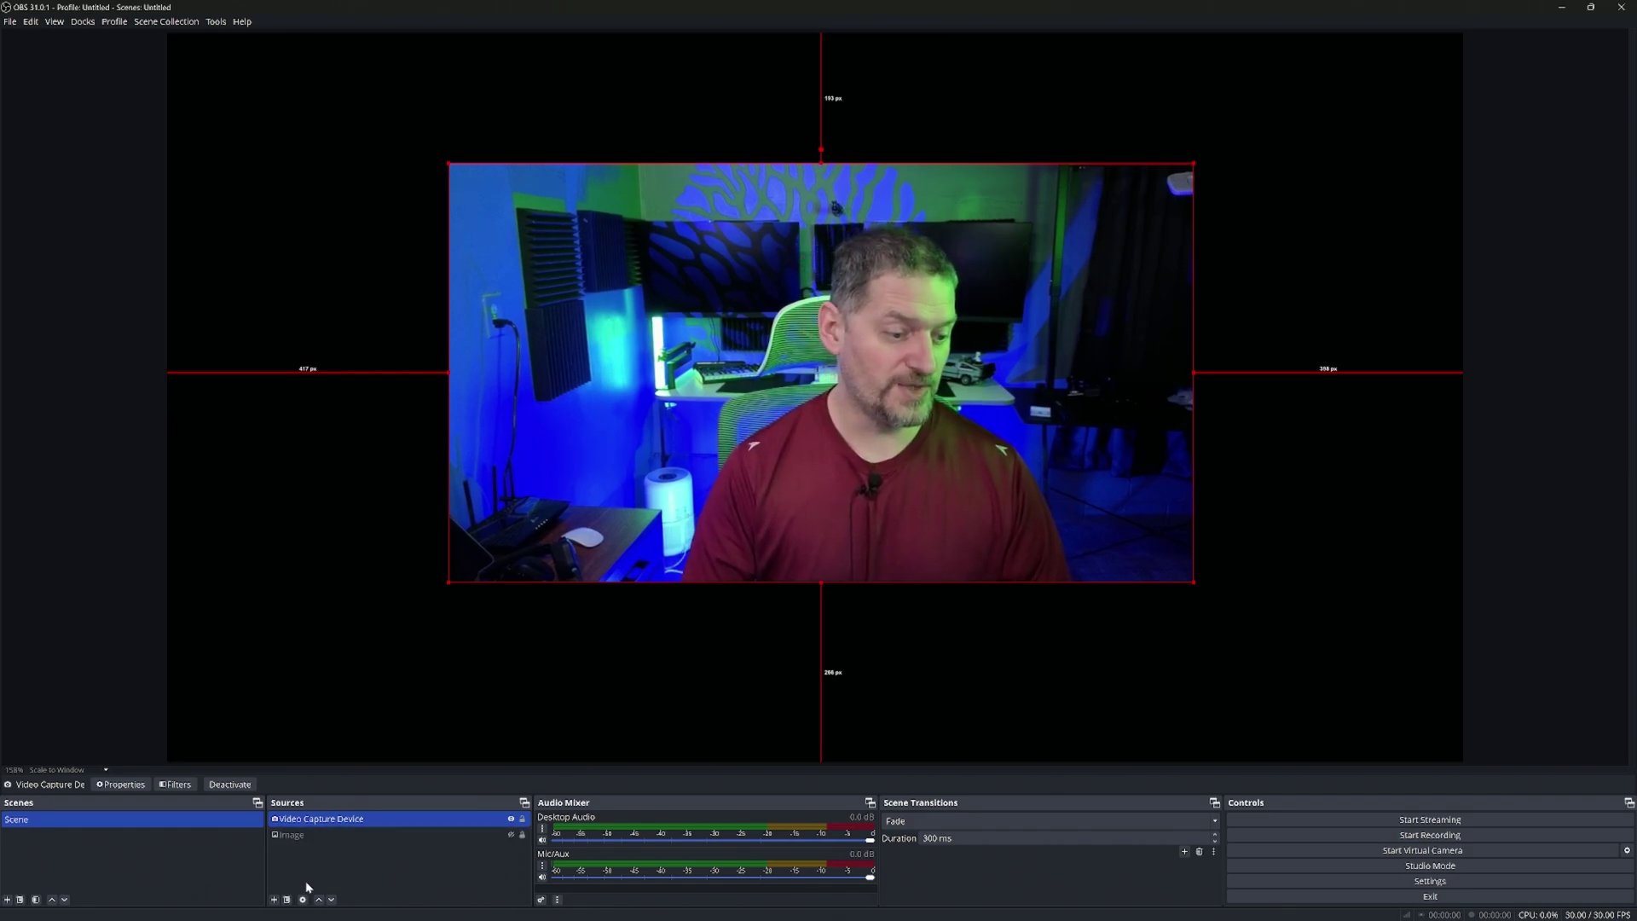
# Add a Source Clone named 'camera' that clones the Video Capture Device.
pyautogui.click(273, 899)
pyautogui.click(274, 899)
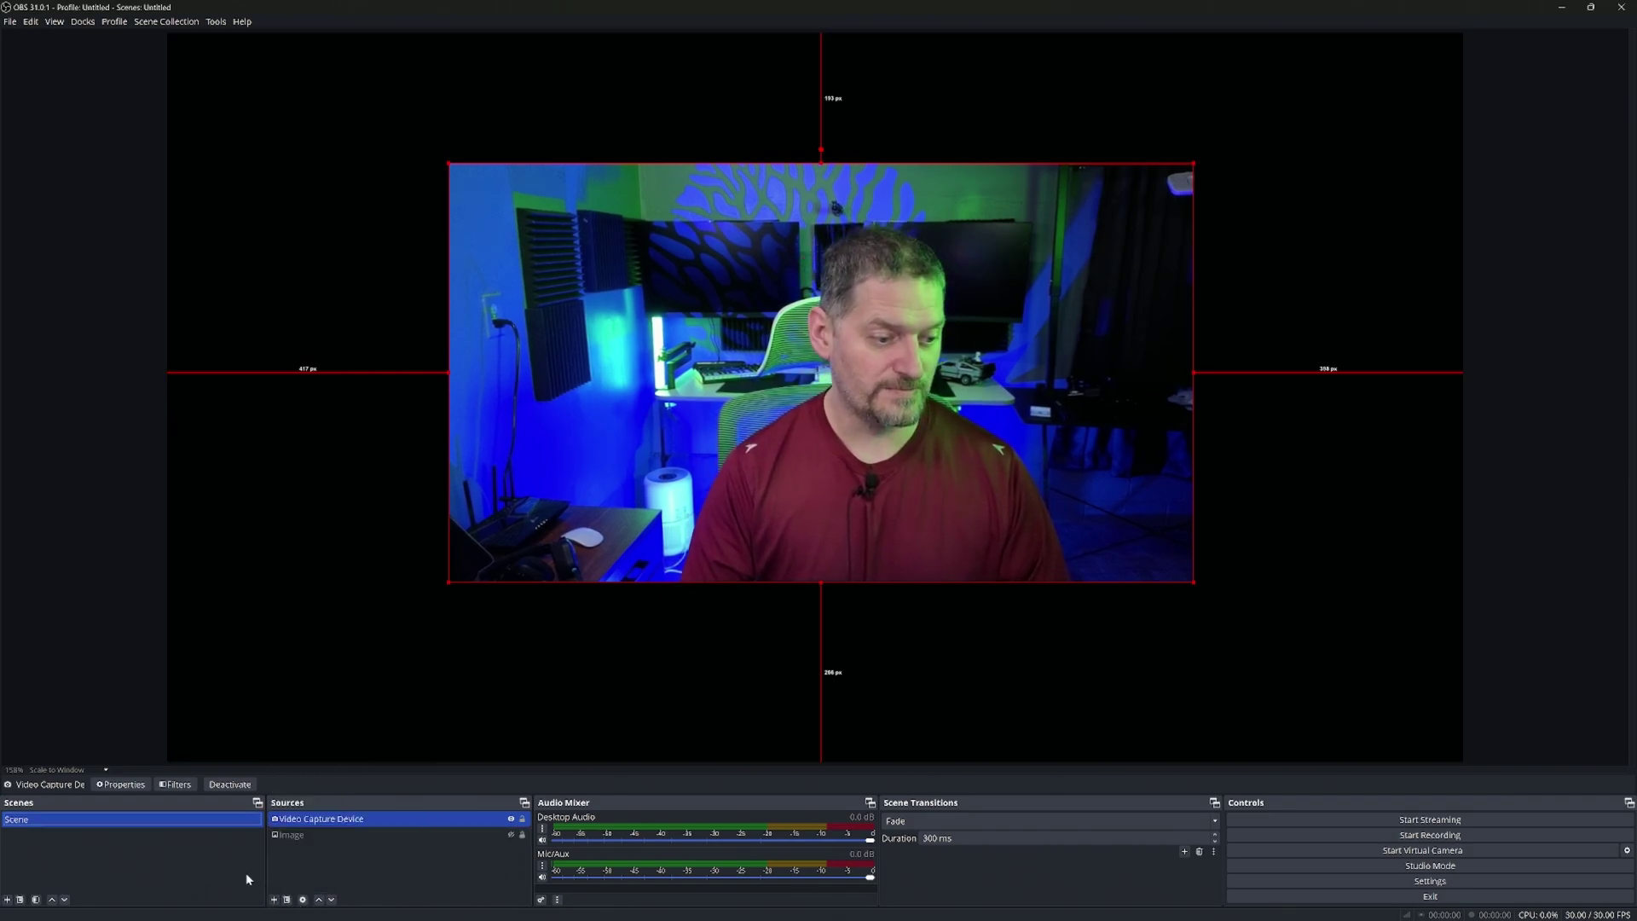
pyautogui.click(273, 899)
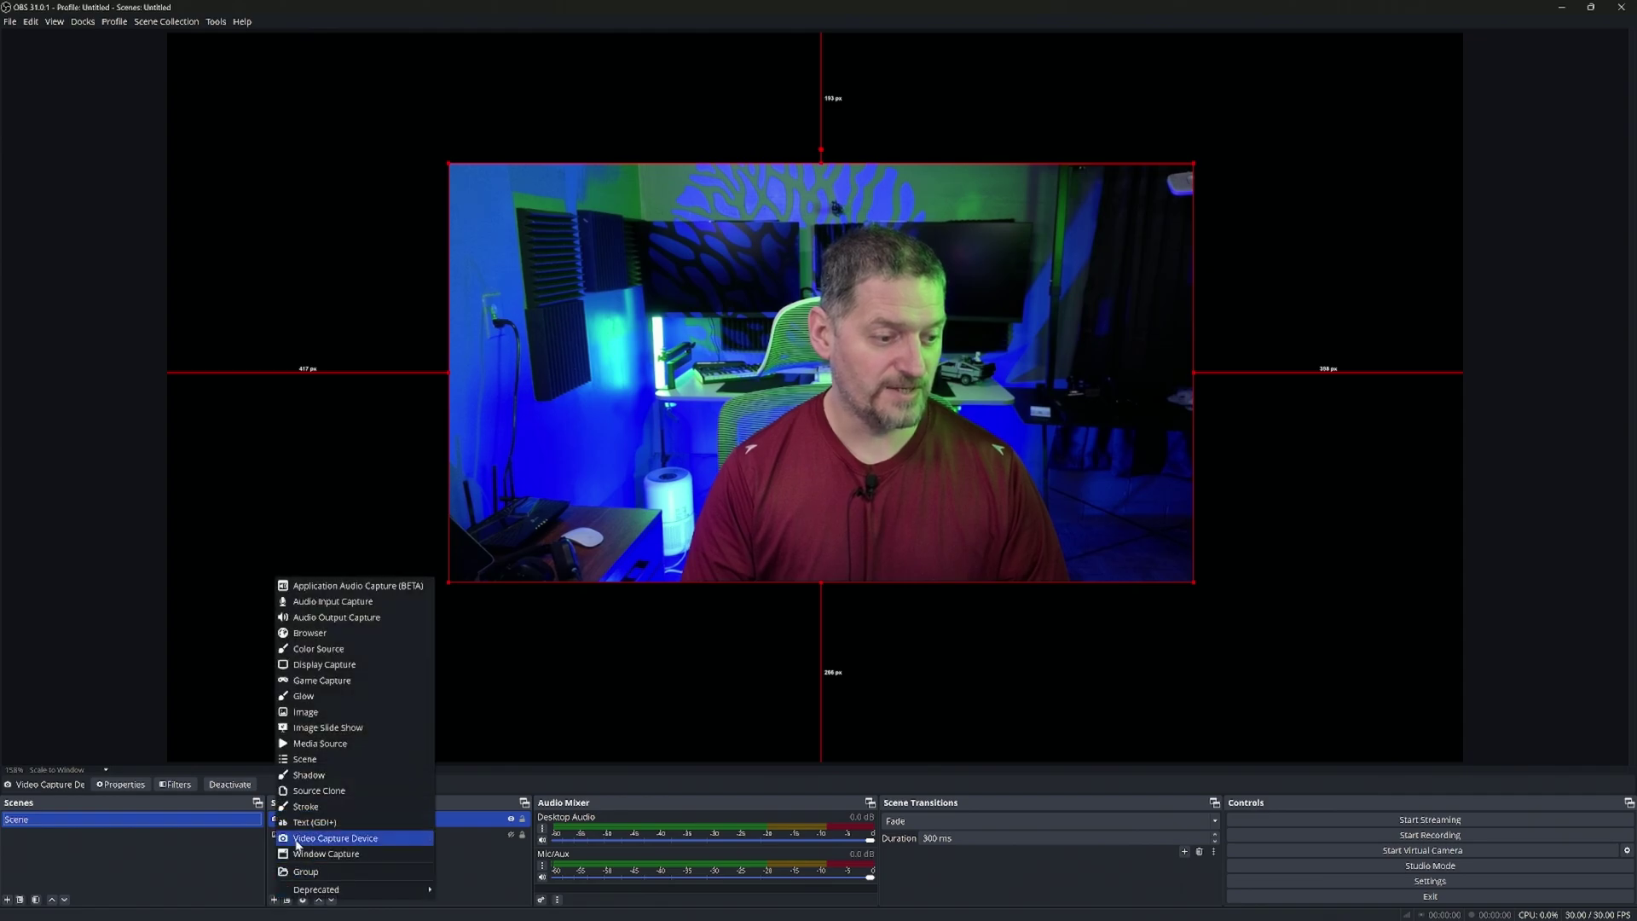
pyautogui.click(308, 791)
pyautogui.write('cam')
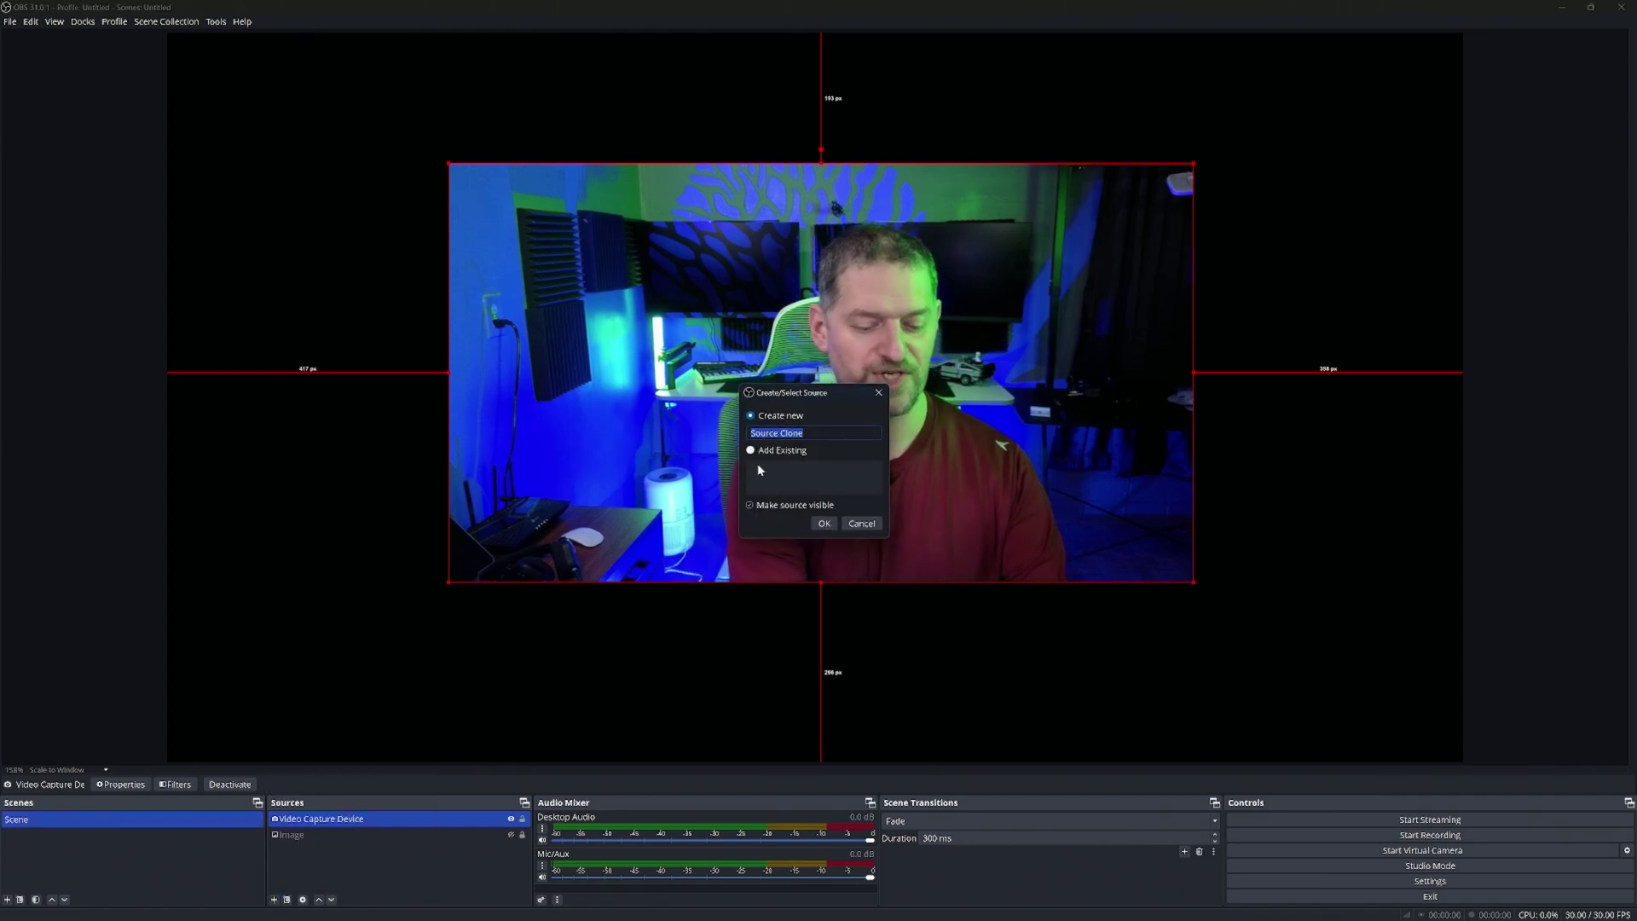
pyautogui.write('era')
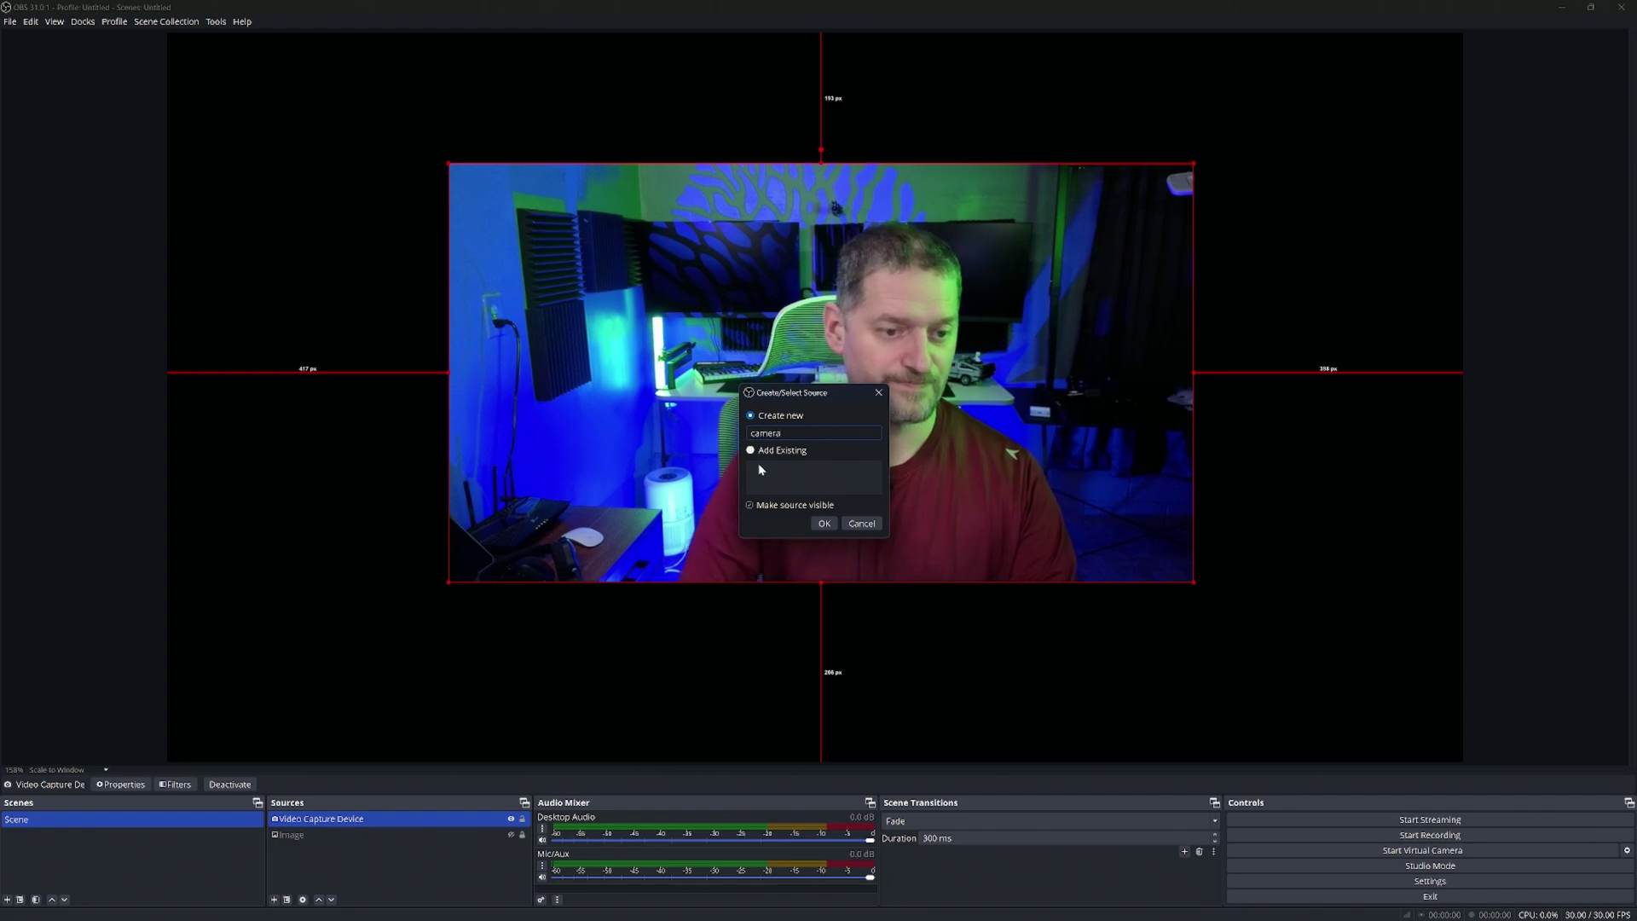
pyautogui.click(824, 524)
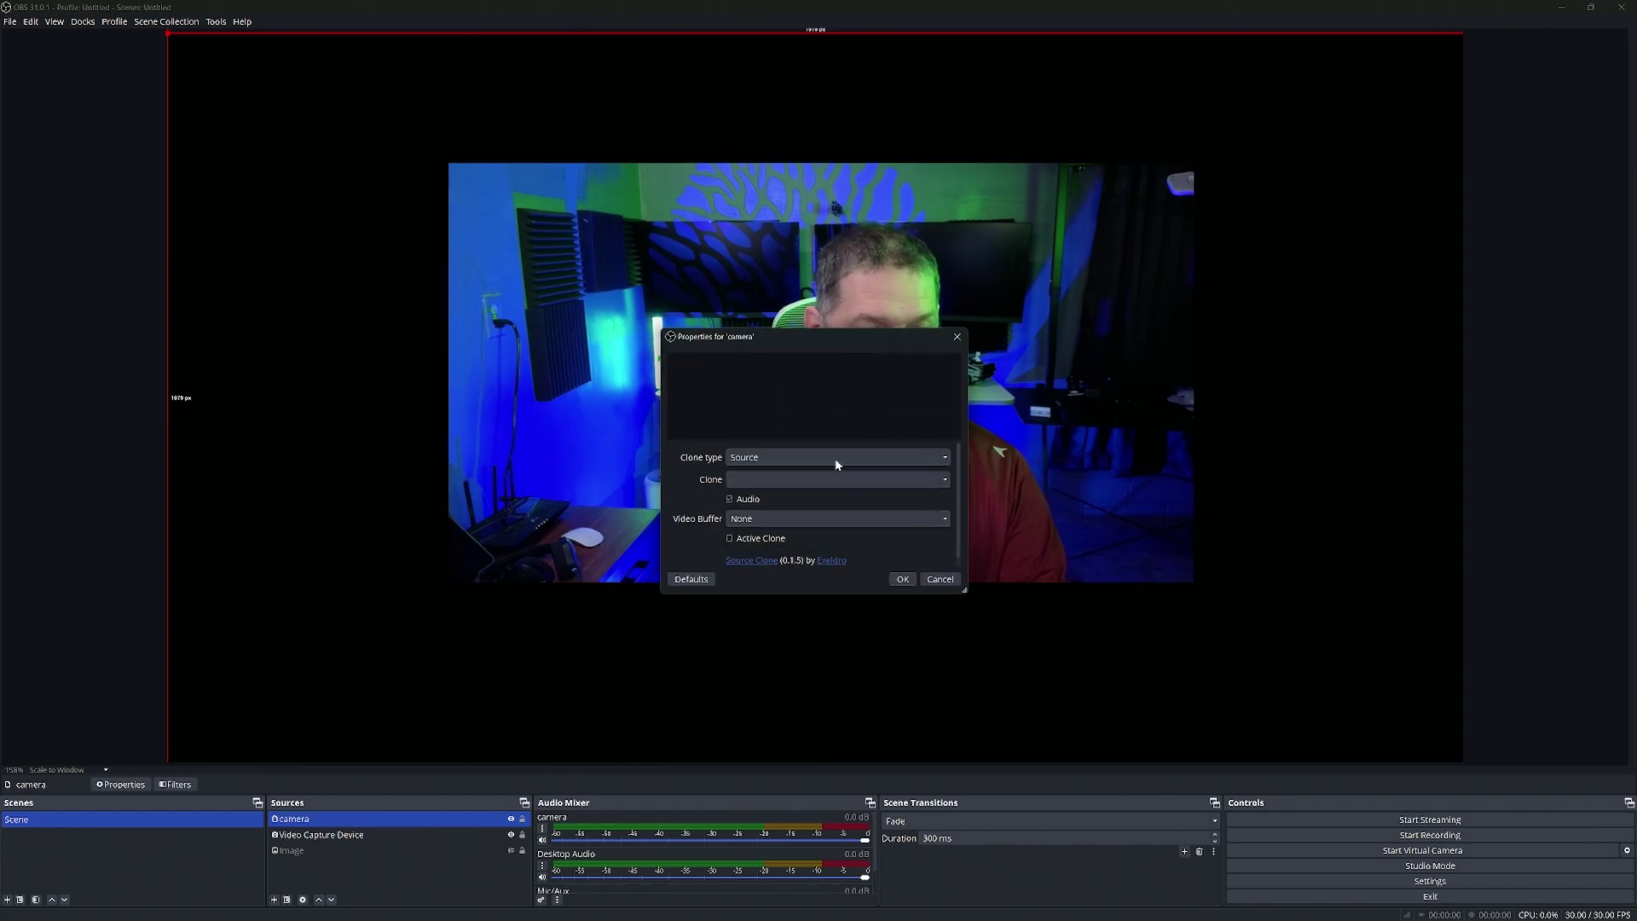
pyautogui.click(944, 483)
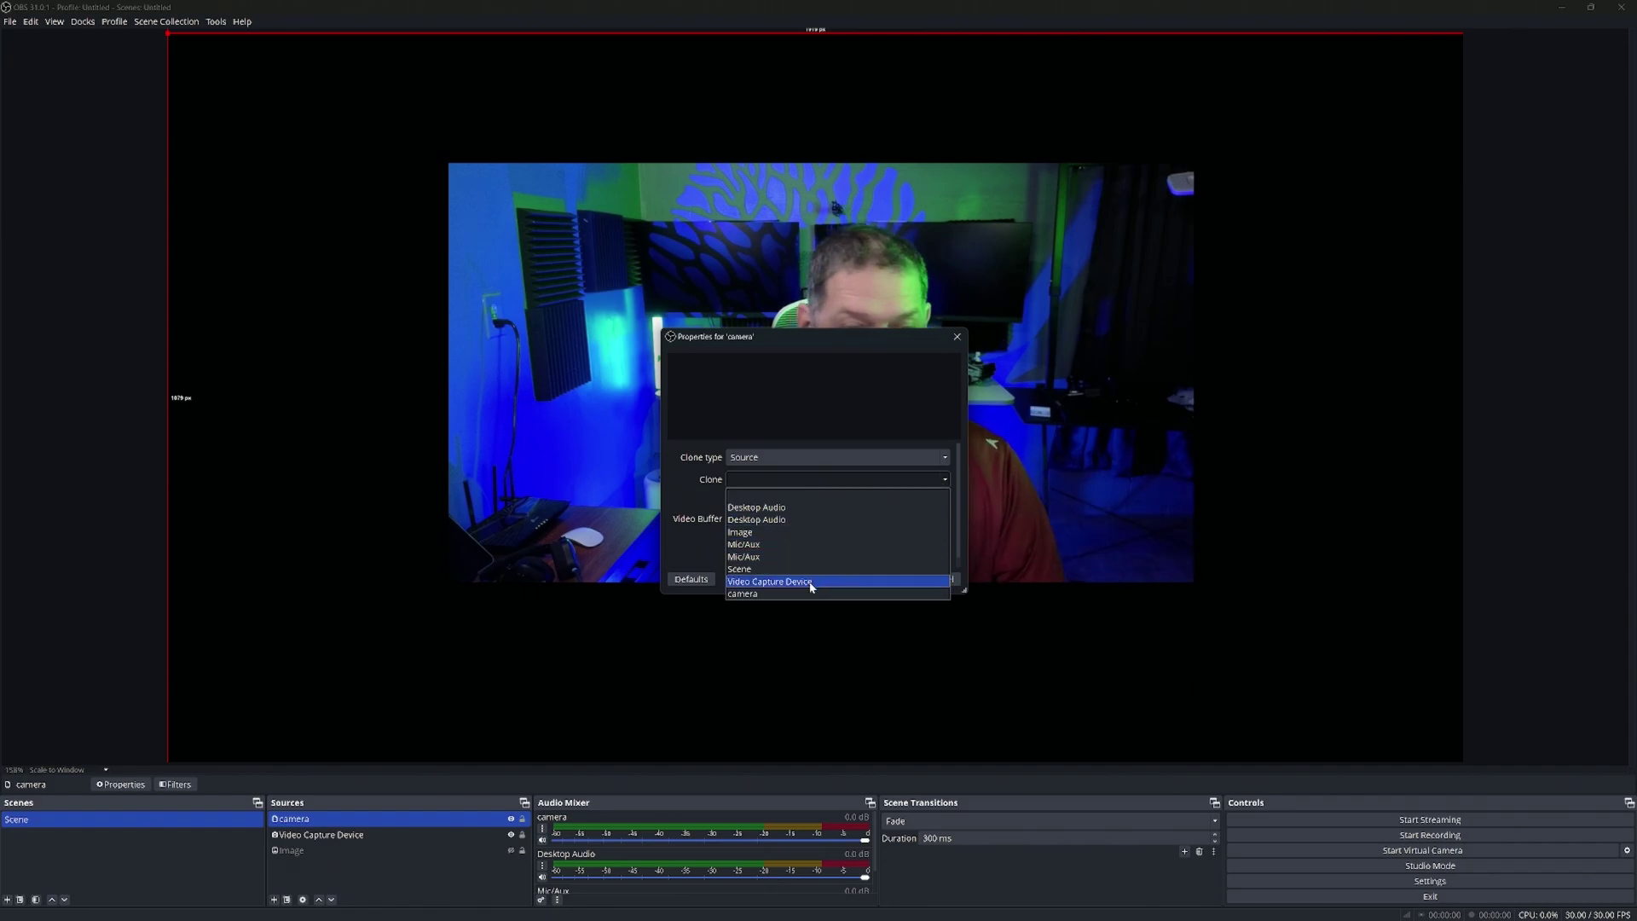
pyautogui.click(811, 583)
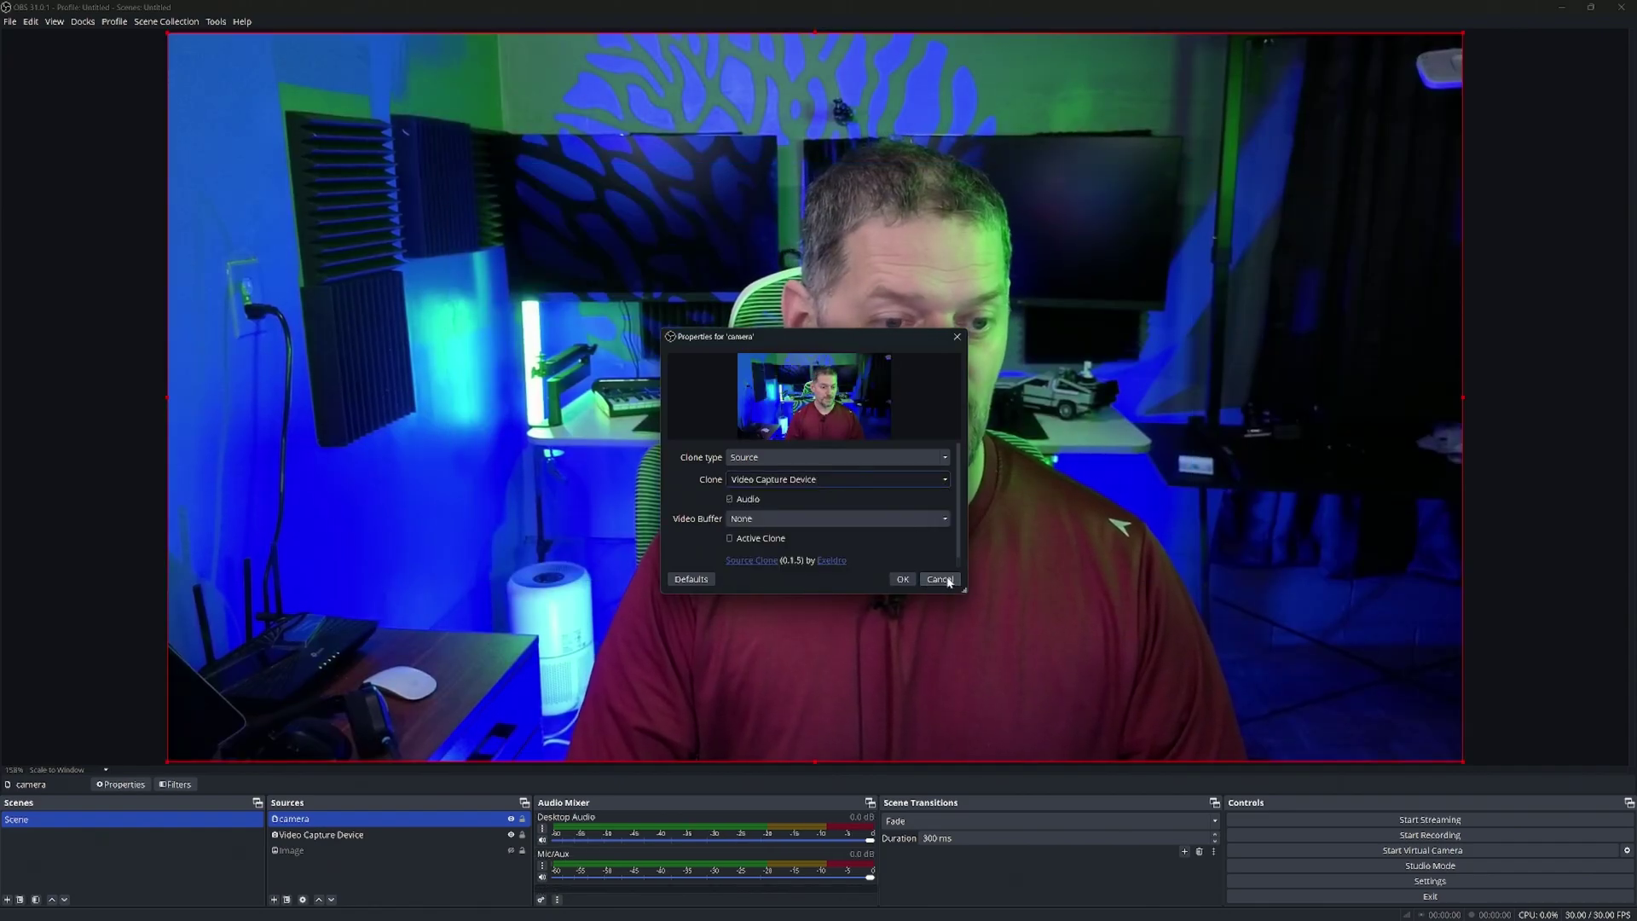
pyautogui.click(903, 580)
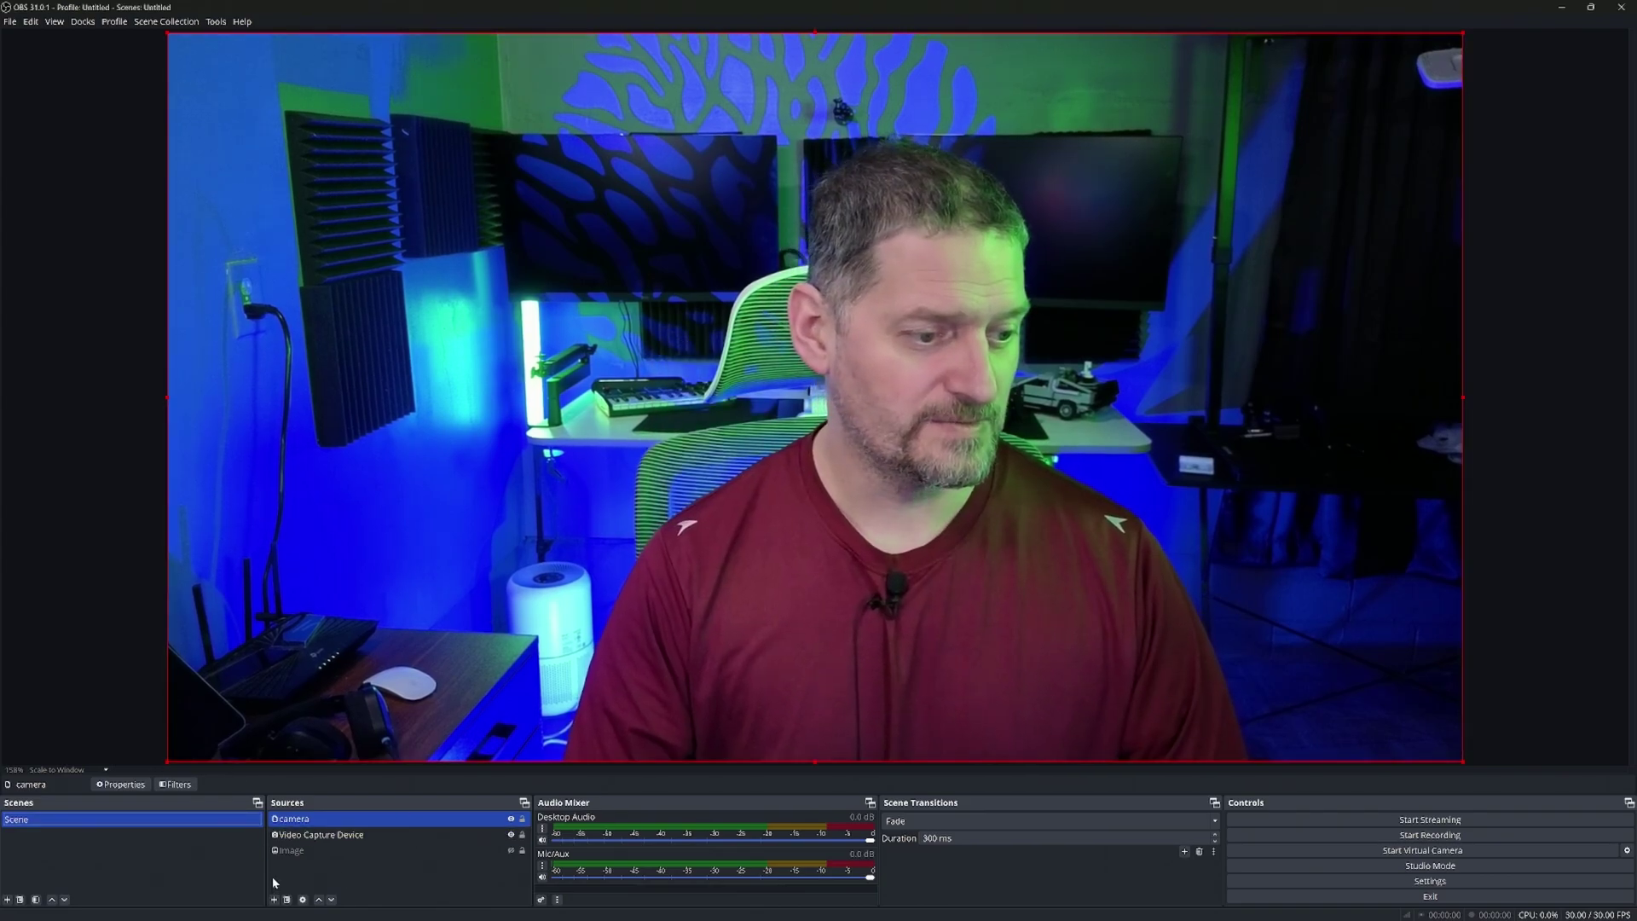
# Hide Video Capture Device, then shrink the camera clone and centre it in the canvas.
pyautogui.click(511, 836)
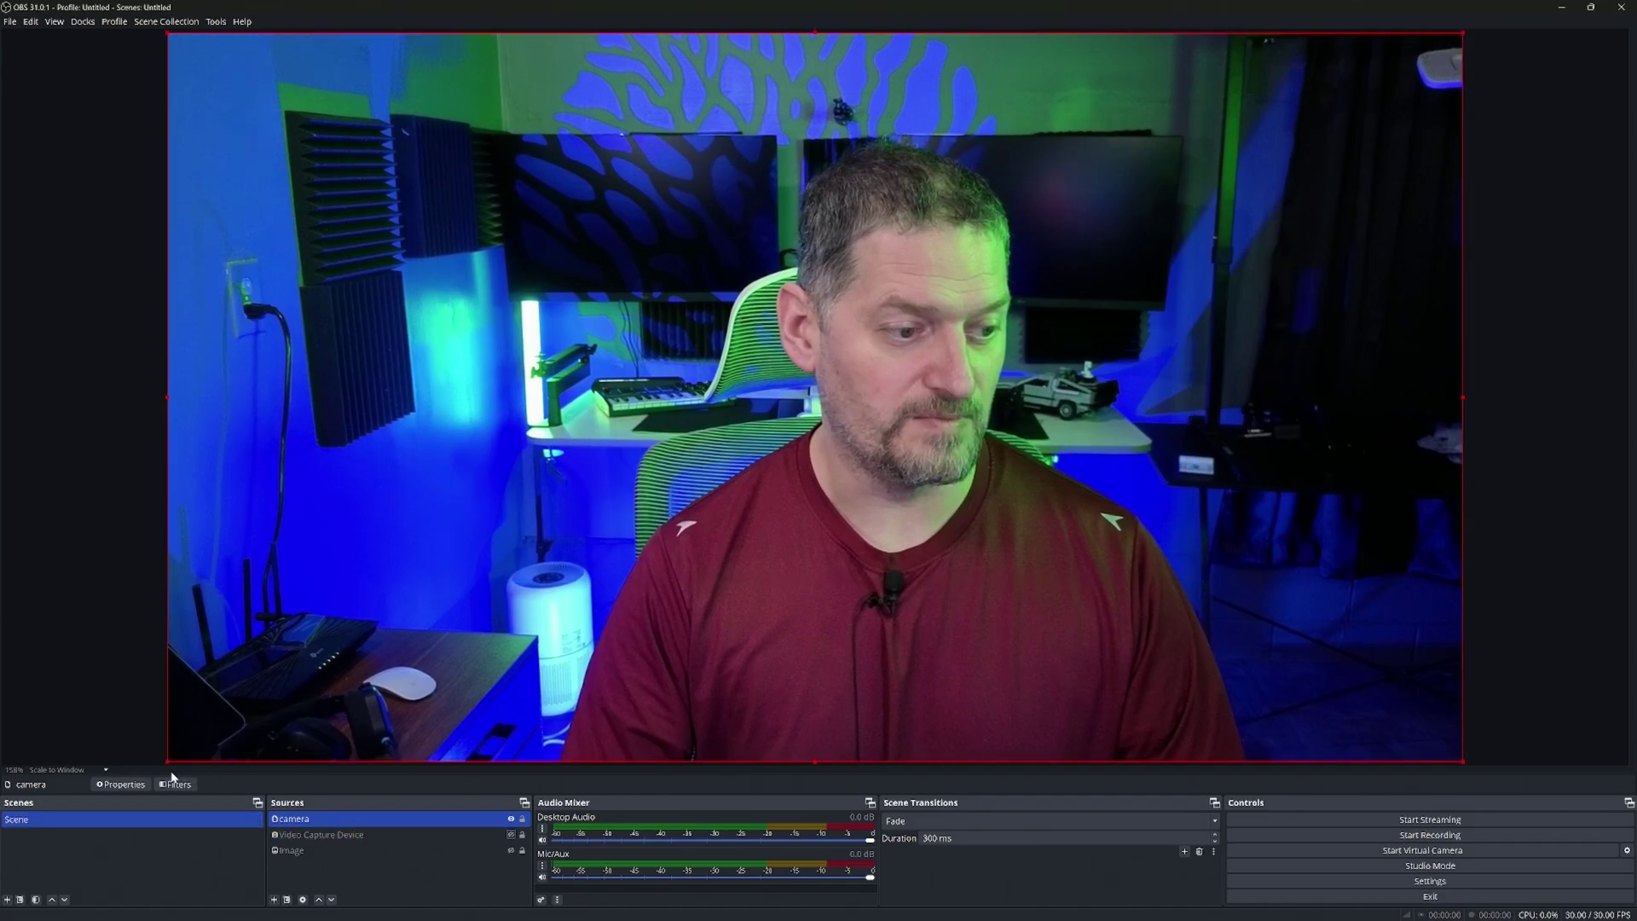
pyautogui.moveTo(166, 764); pyautogui.dragTo(856, 372)
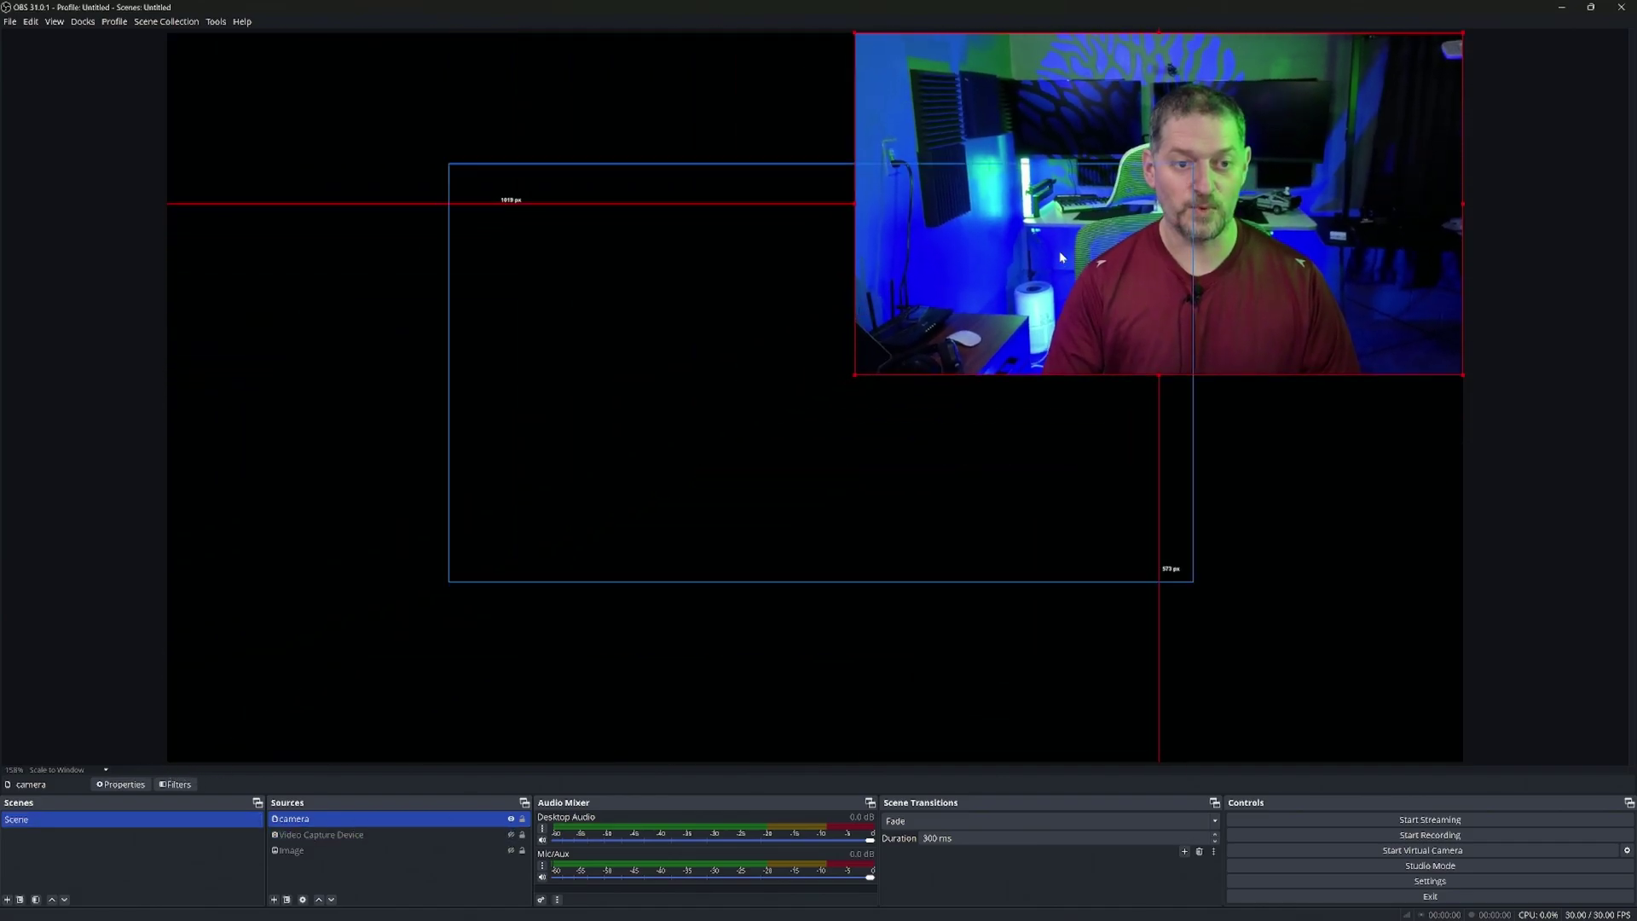
pyautogui.moveTo(1054, 254); pyautogui.dragTo(725, 415)
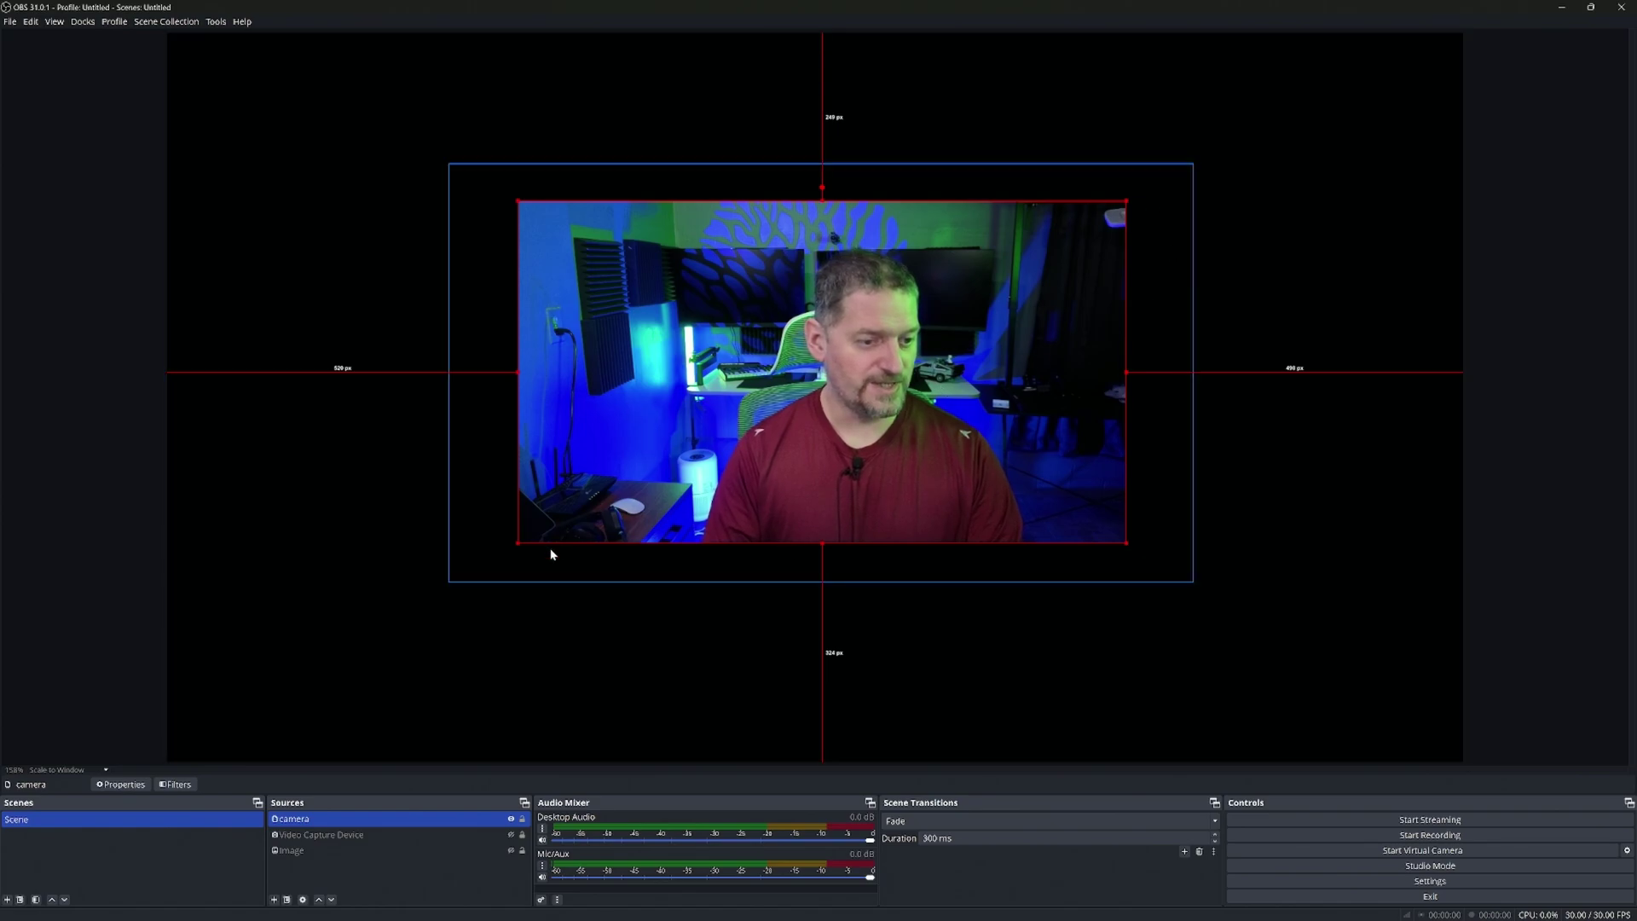
pyautogui.keyDown('ctrl'); pyautogui.click(423, 850); pyautogui.keyUp('ctrl')
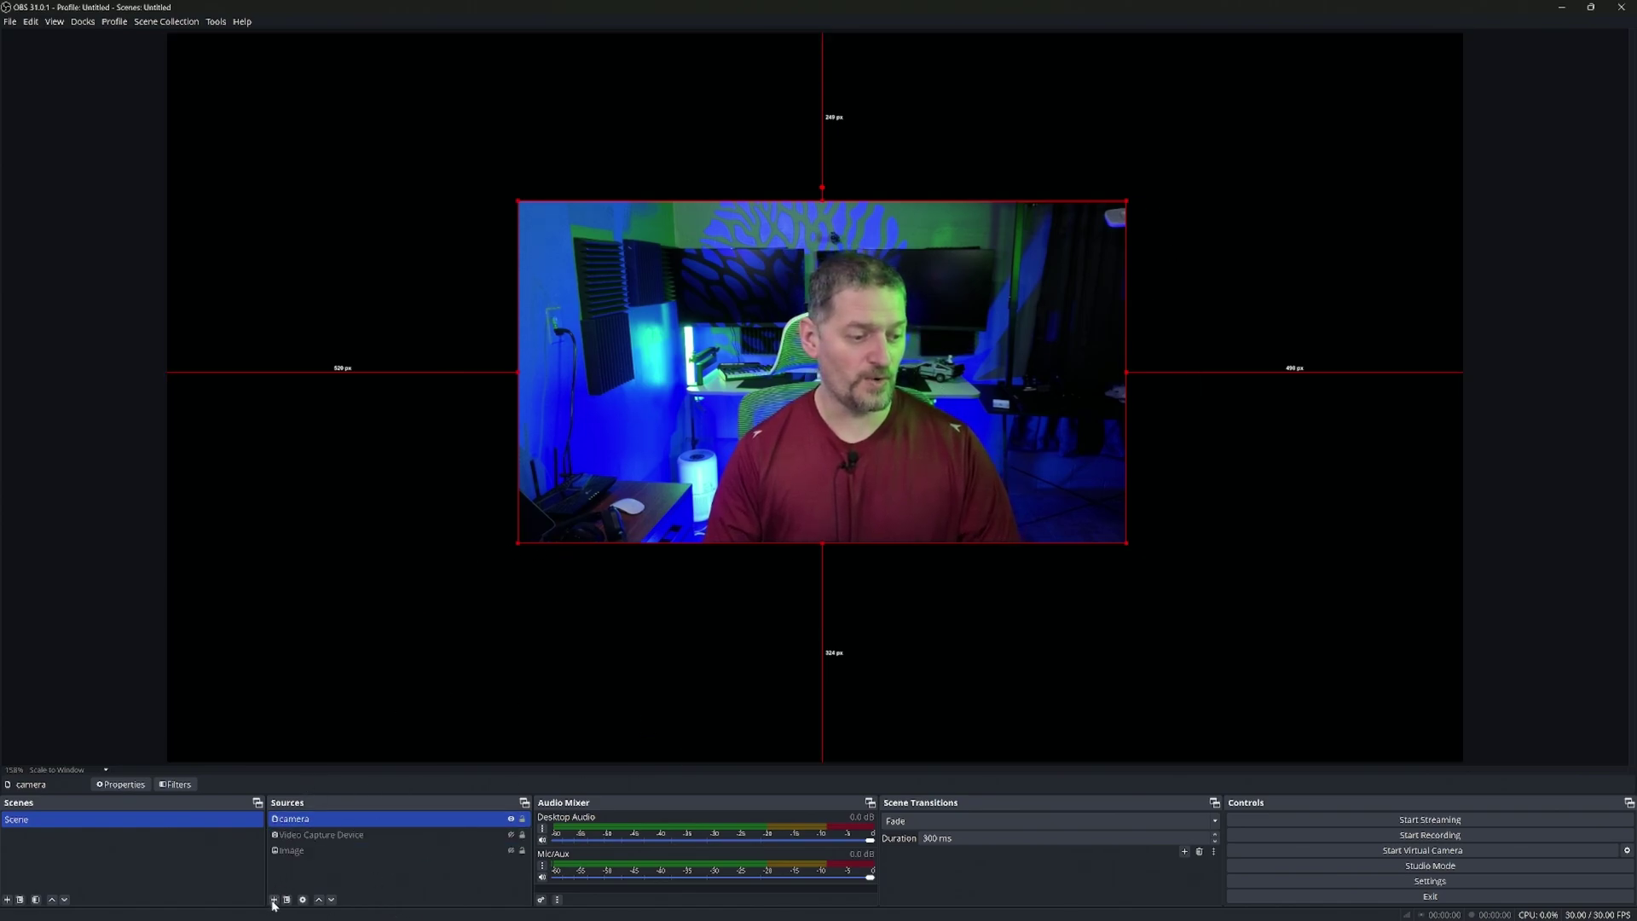
pyautogui.click(297, 826)
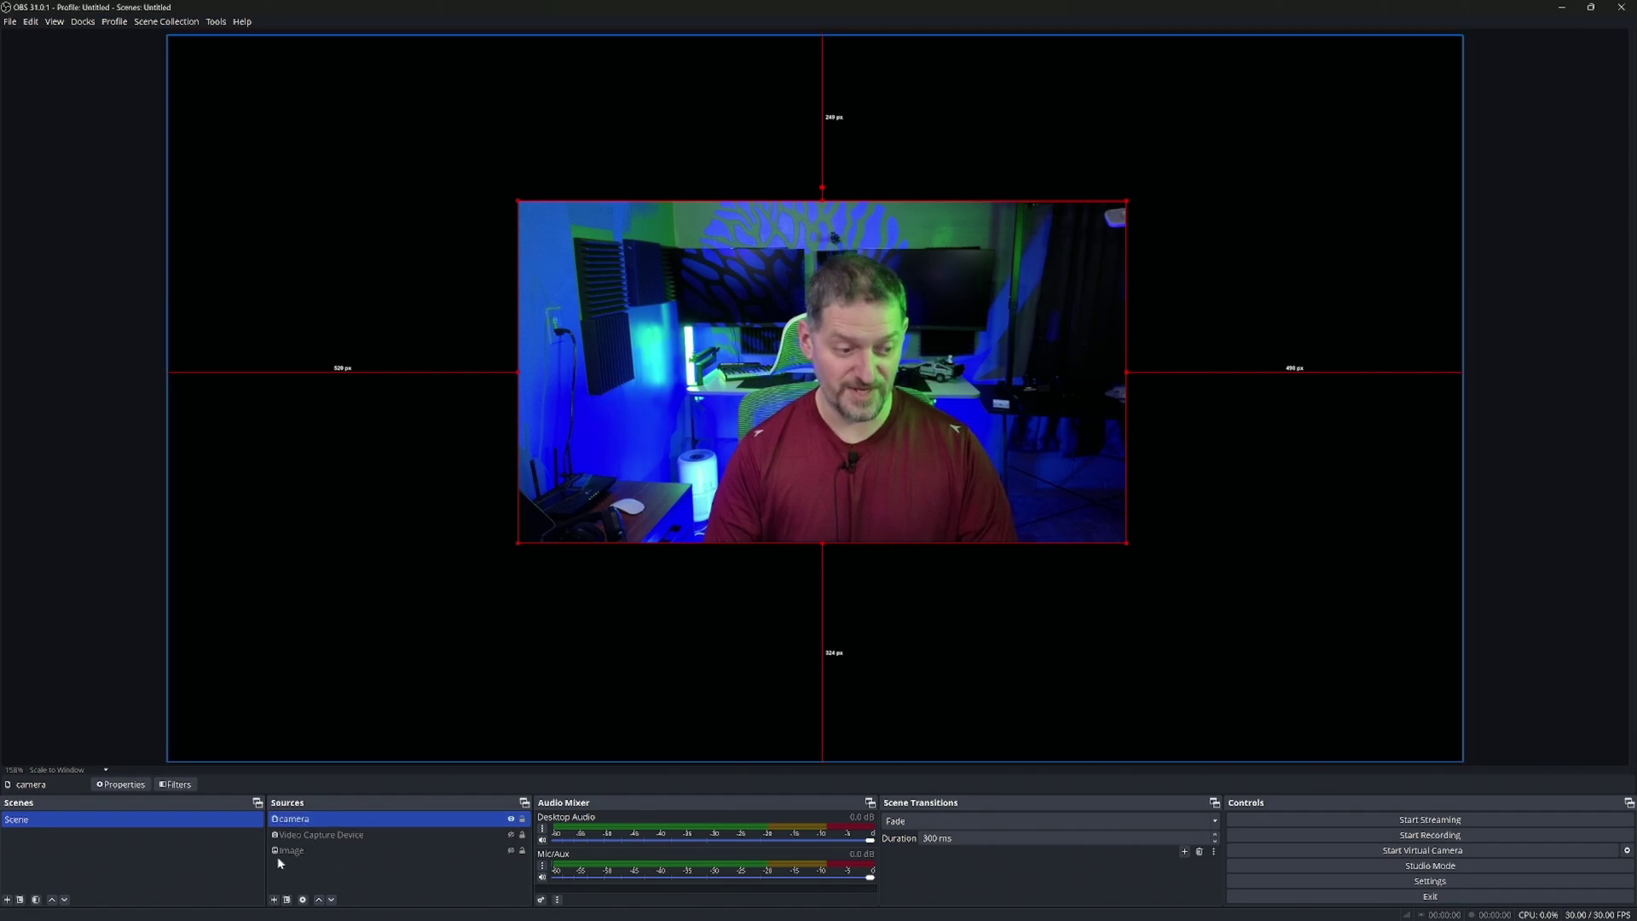
# Add a Crop/Pad effect filter to the camera source.
pyautogui.rightClick(300, 826)
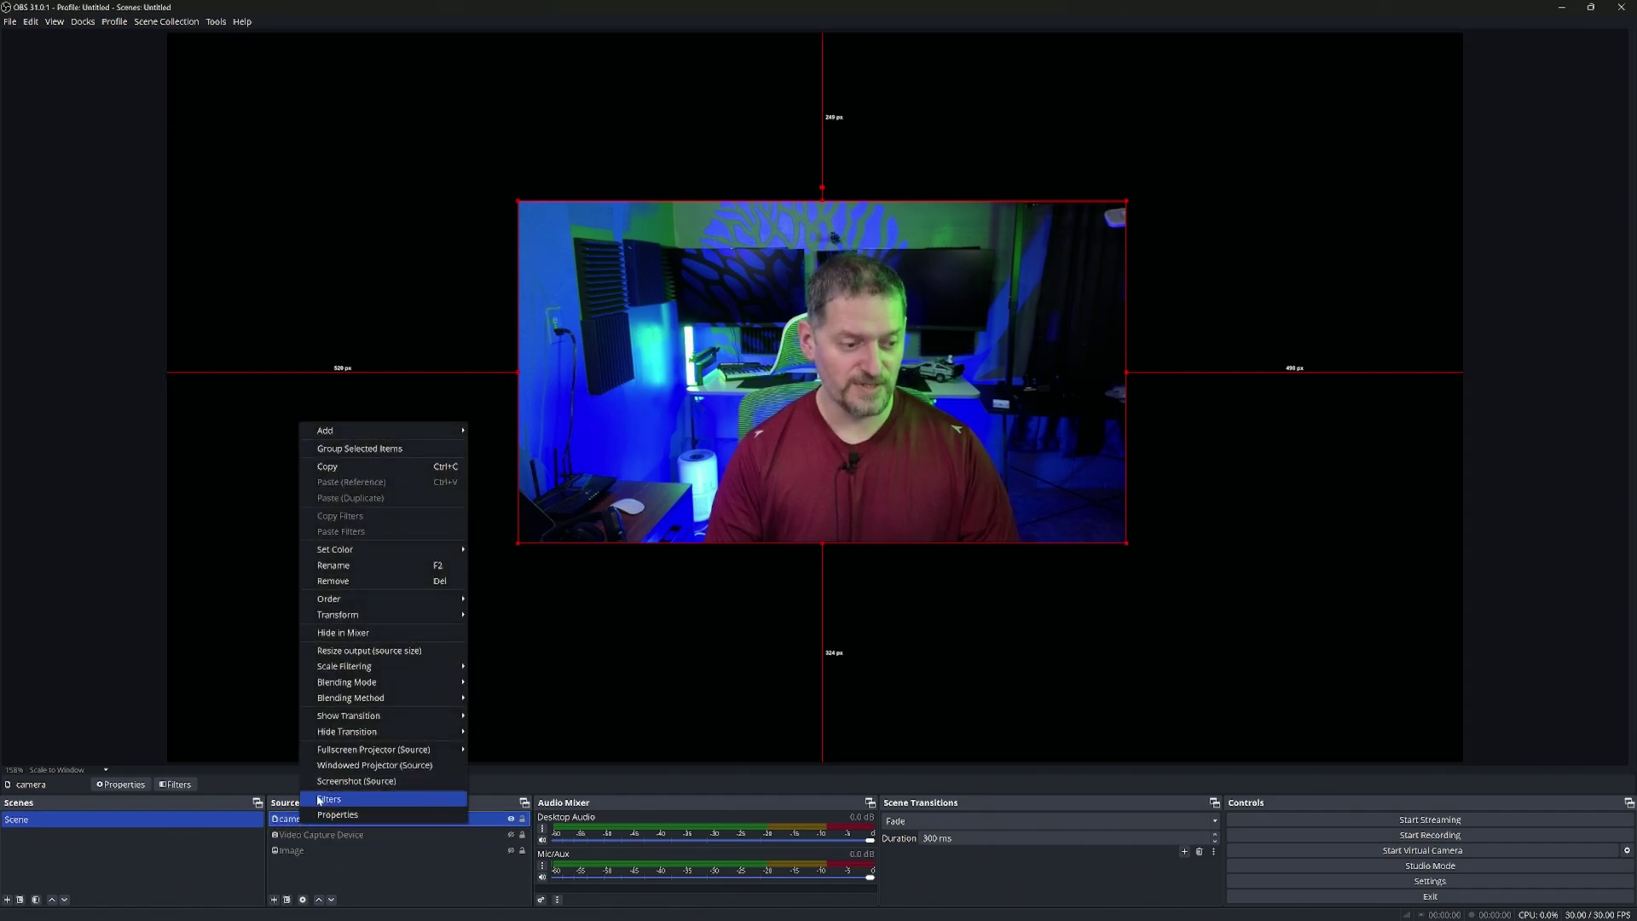
pyautogui.click(324, 802)
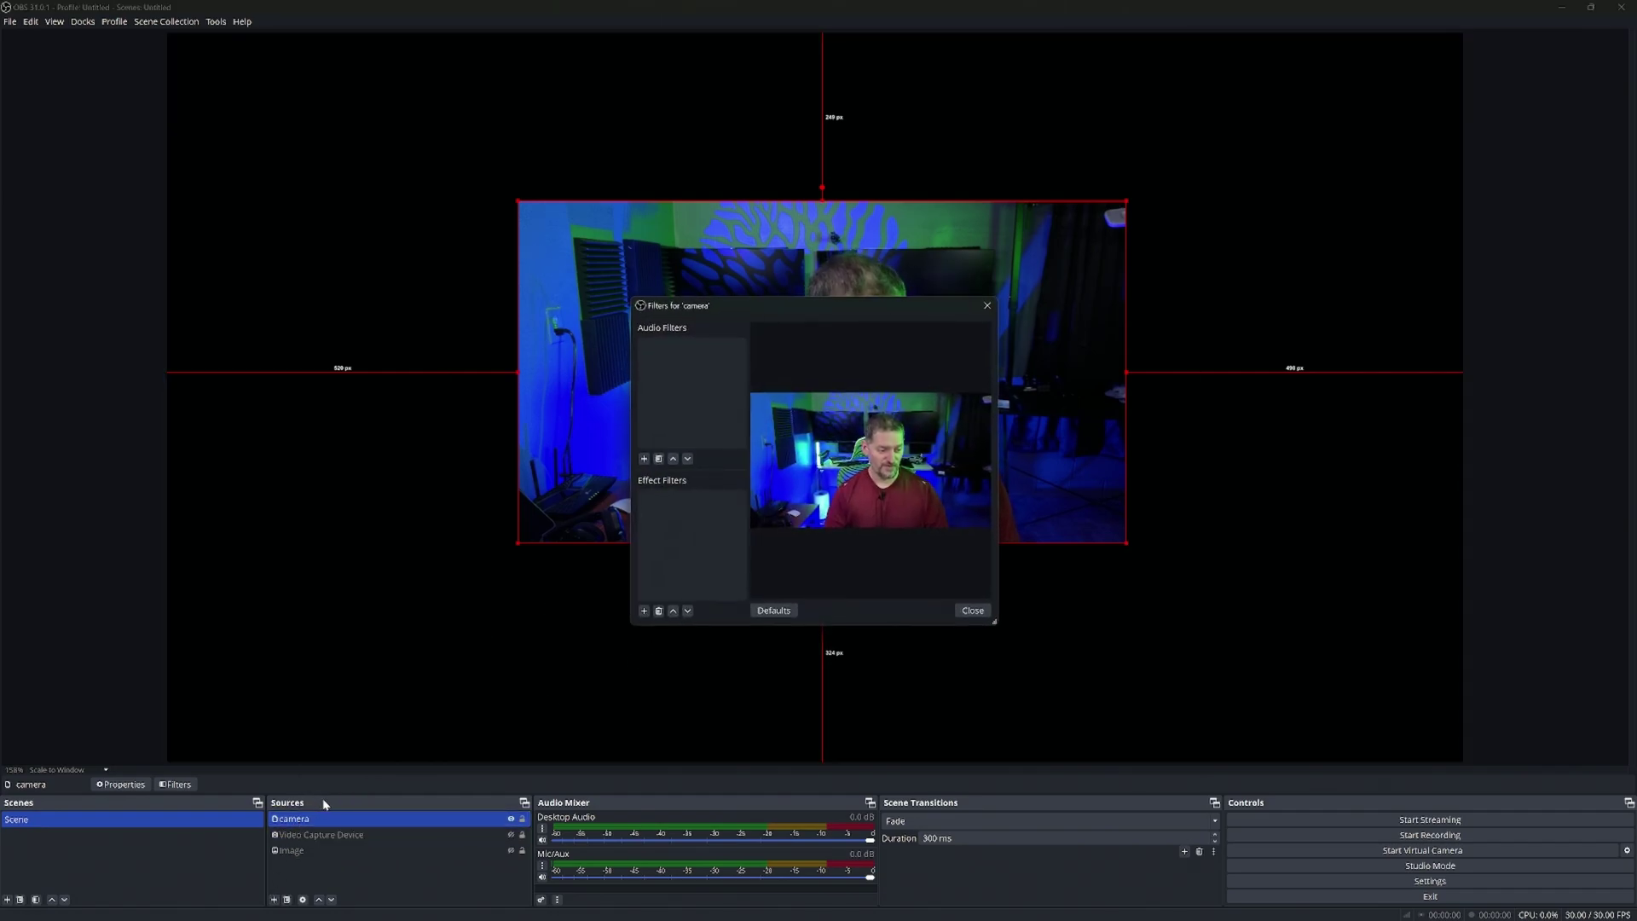
pyautogui.click(644, 612)
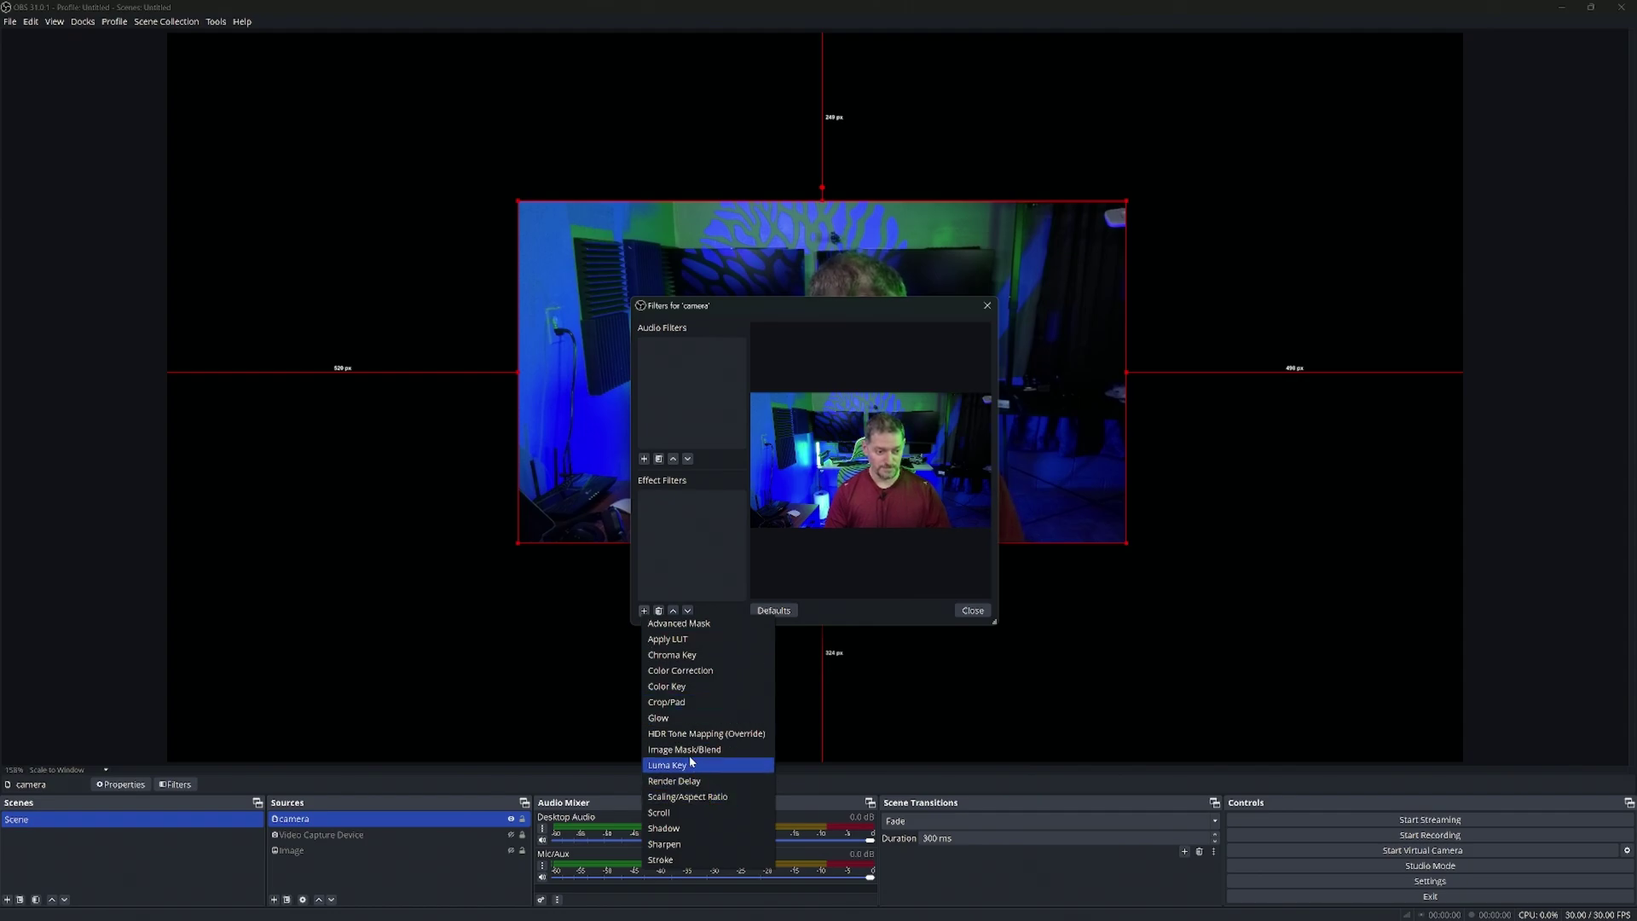
pyautogui.click(682, 702)
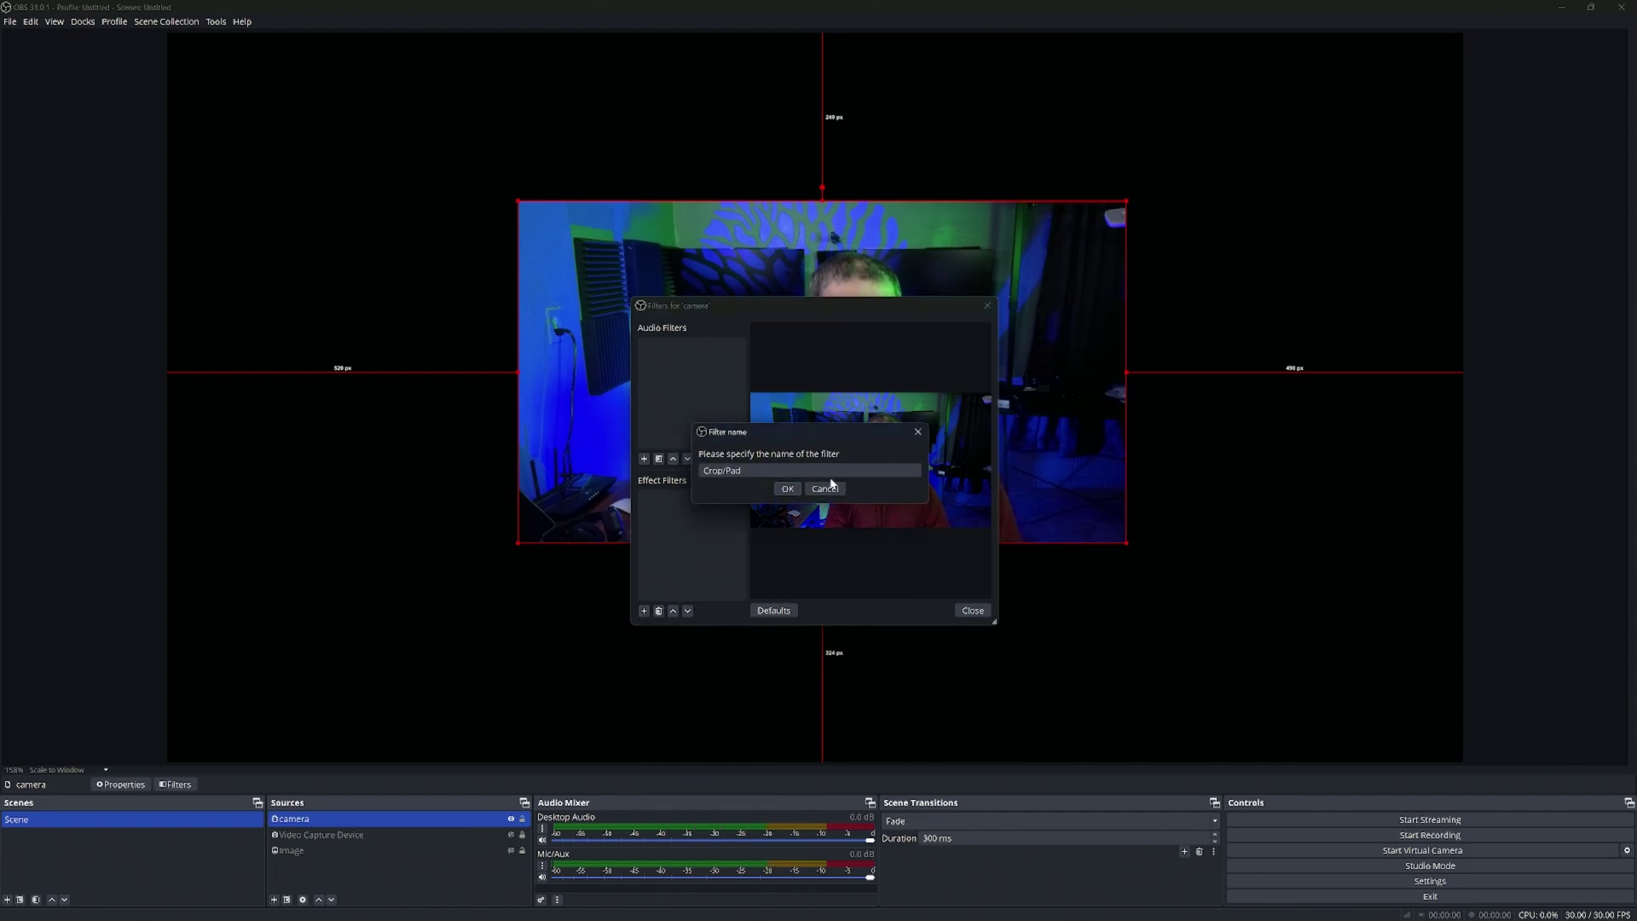
pyautogui.click(787, 489)
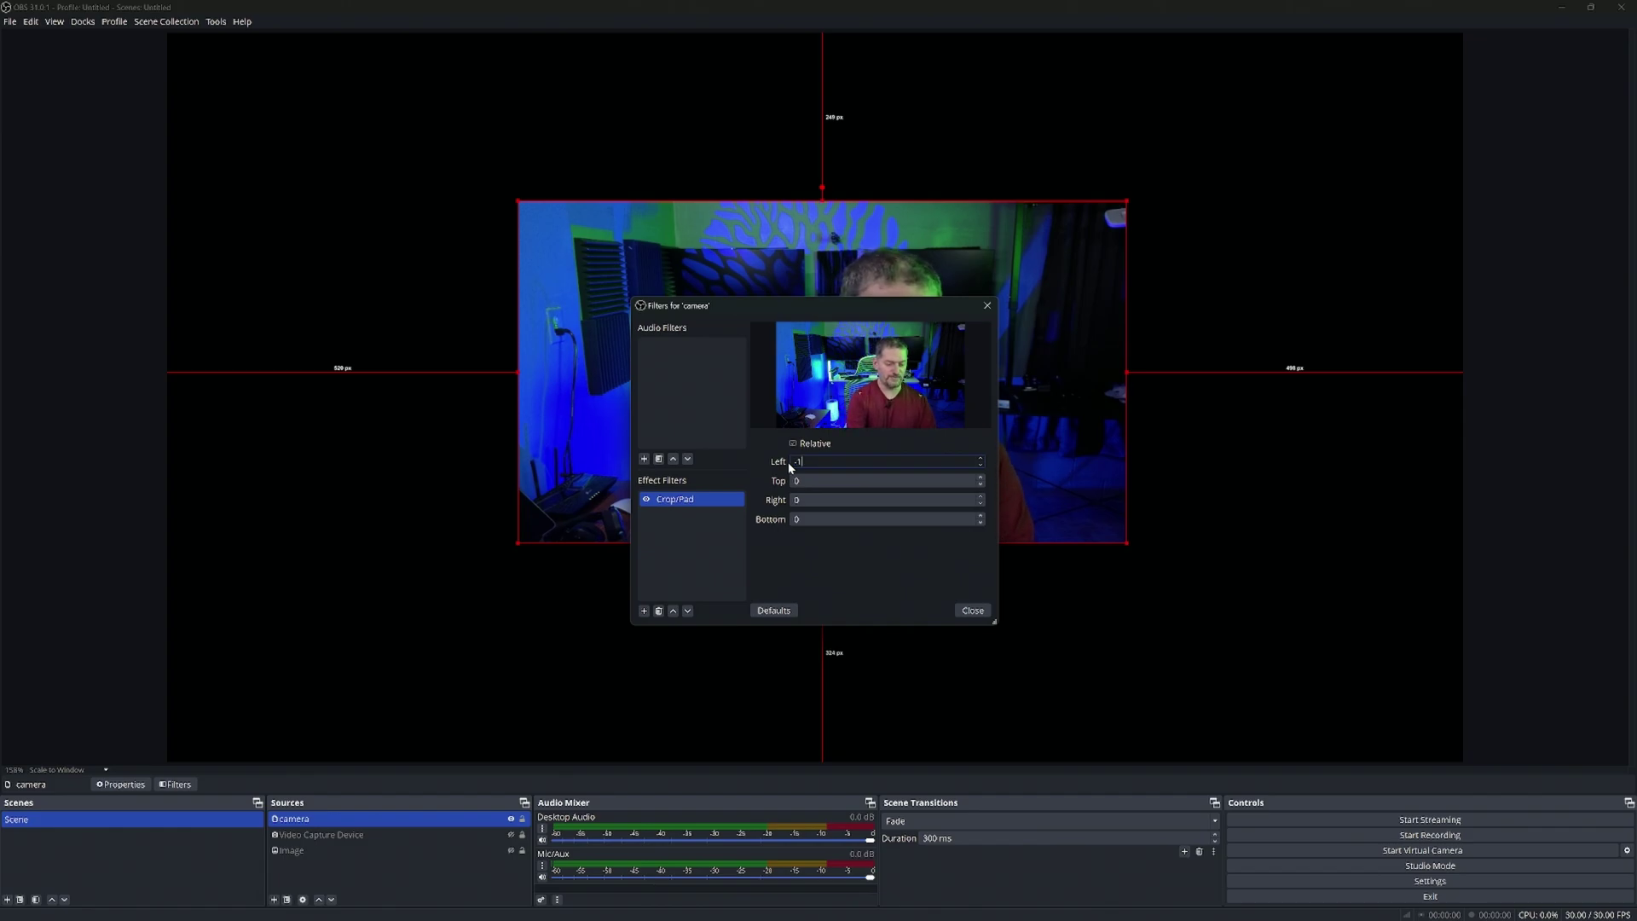
# Set Crop/Pad left, top, right and bottom to -100, then shrink the camera slightly.
pyautogui.write('00')
pyautogui.press('Tab')
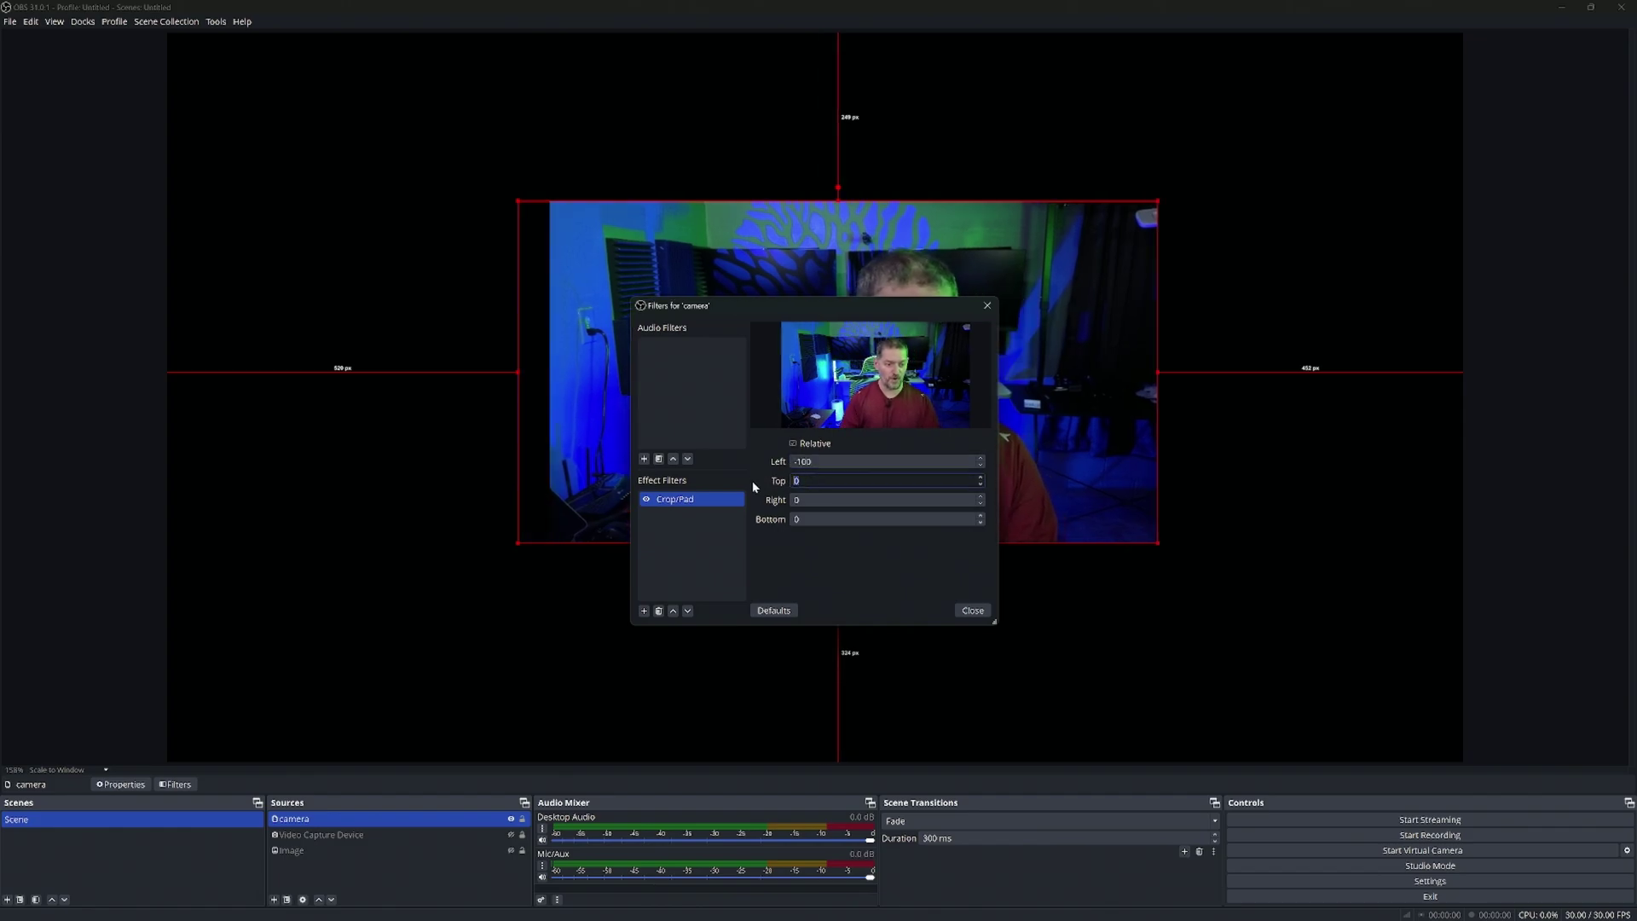
pyautogui.write('-100')
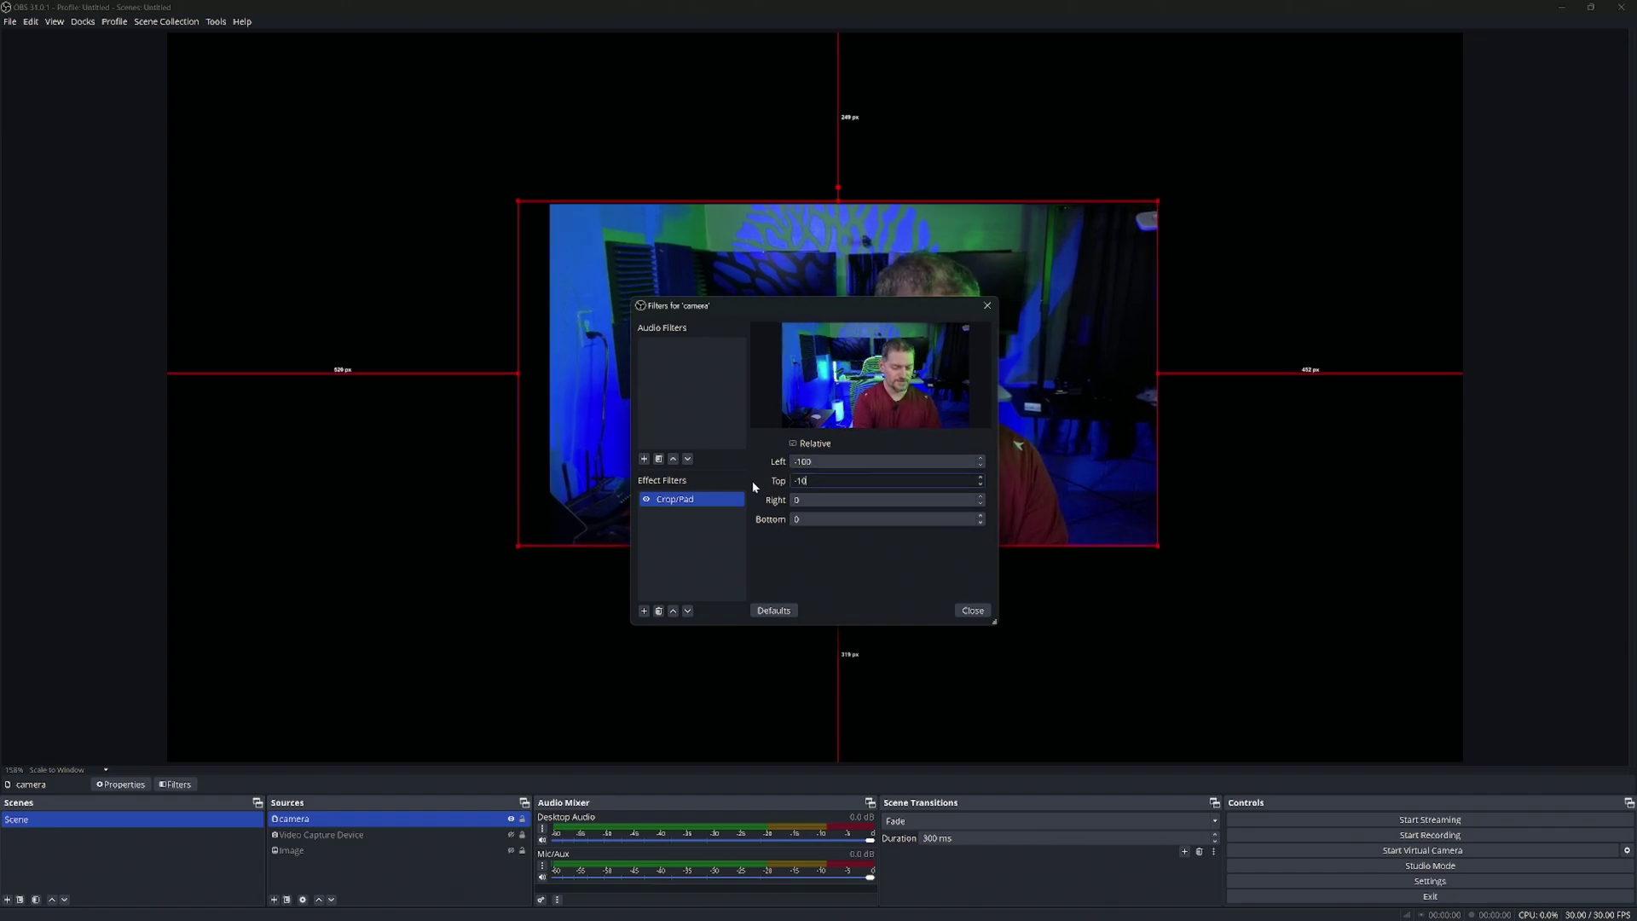
pyautogui.press('Tab')
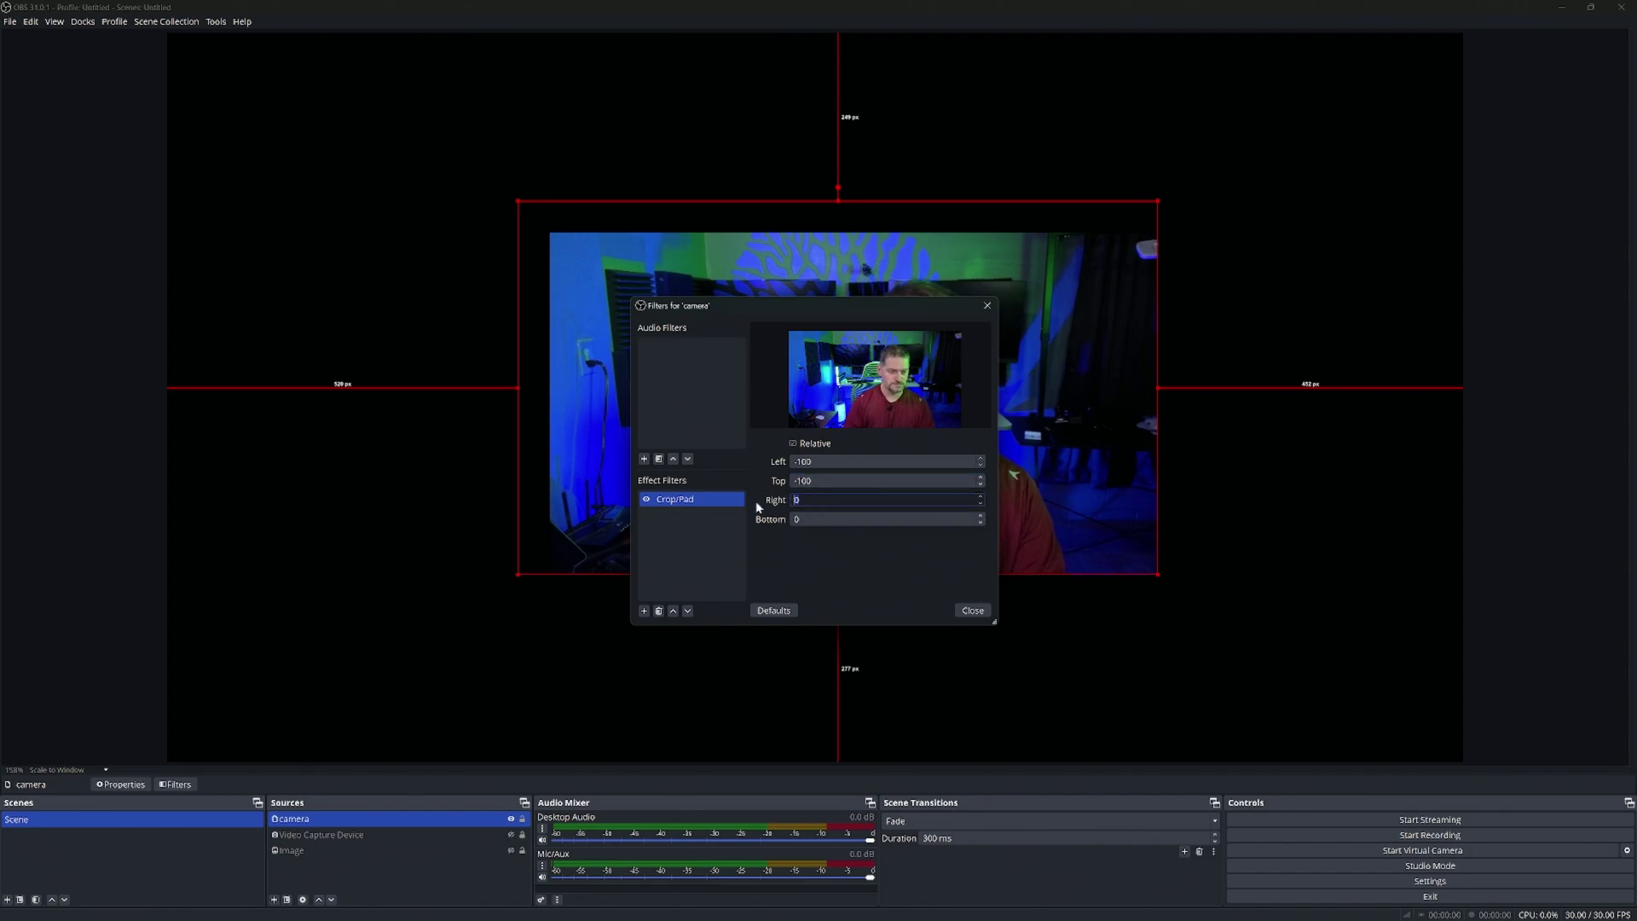
pyautogui.write('-100')
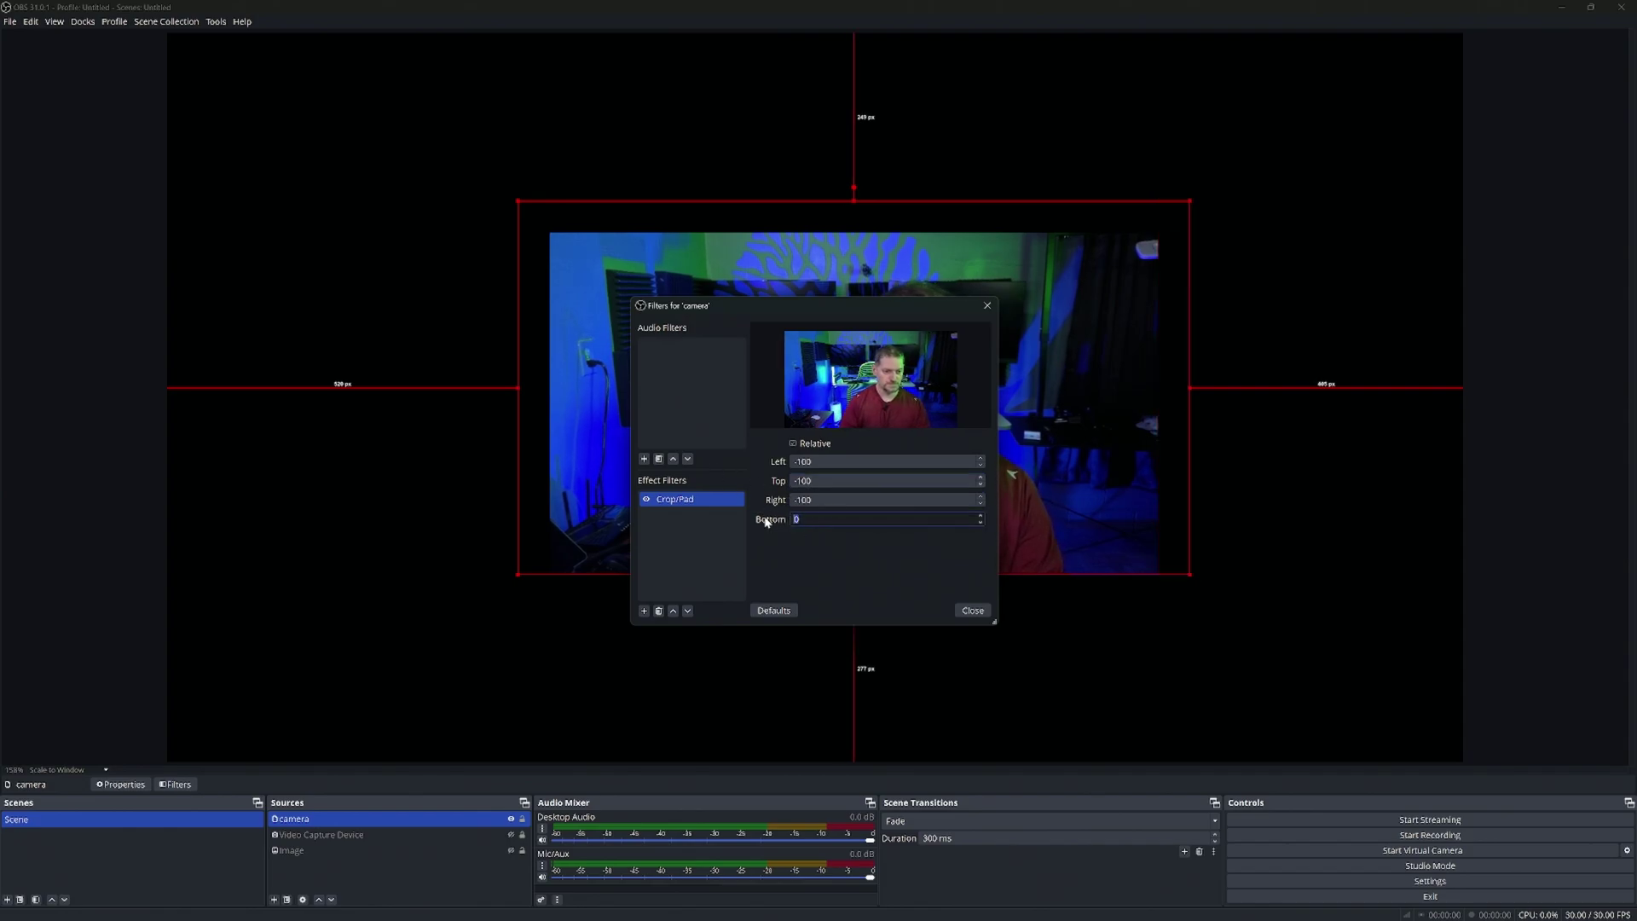
pyautogui.write('-100')
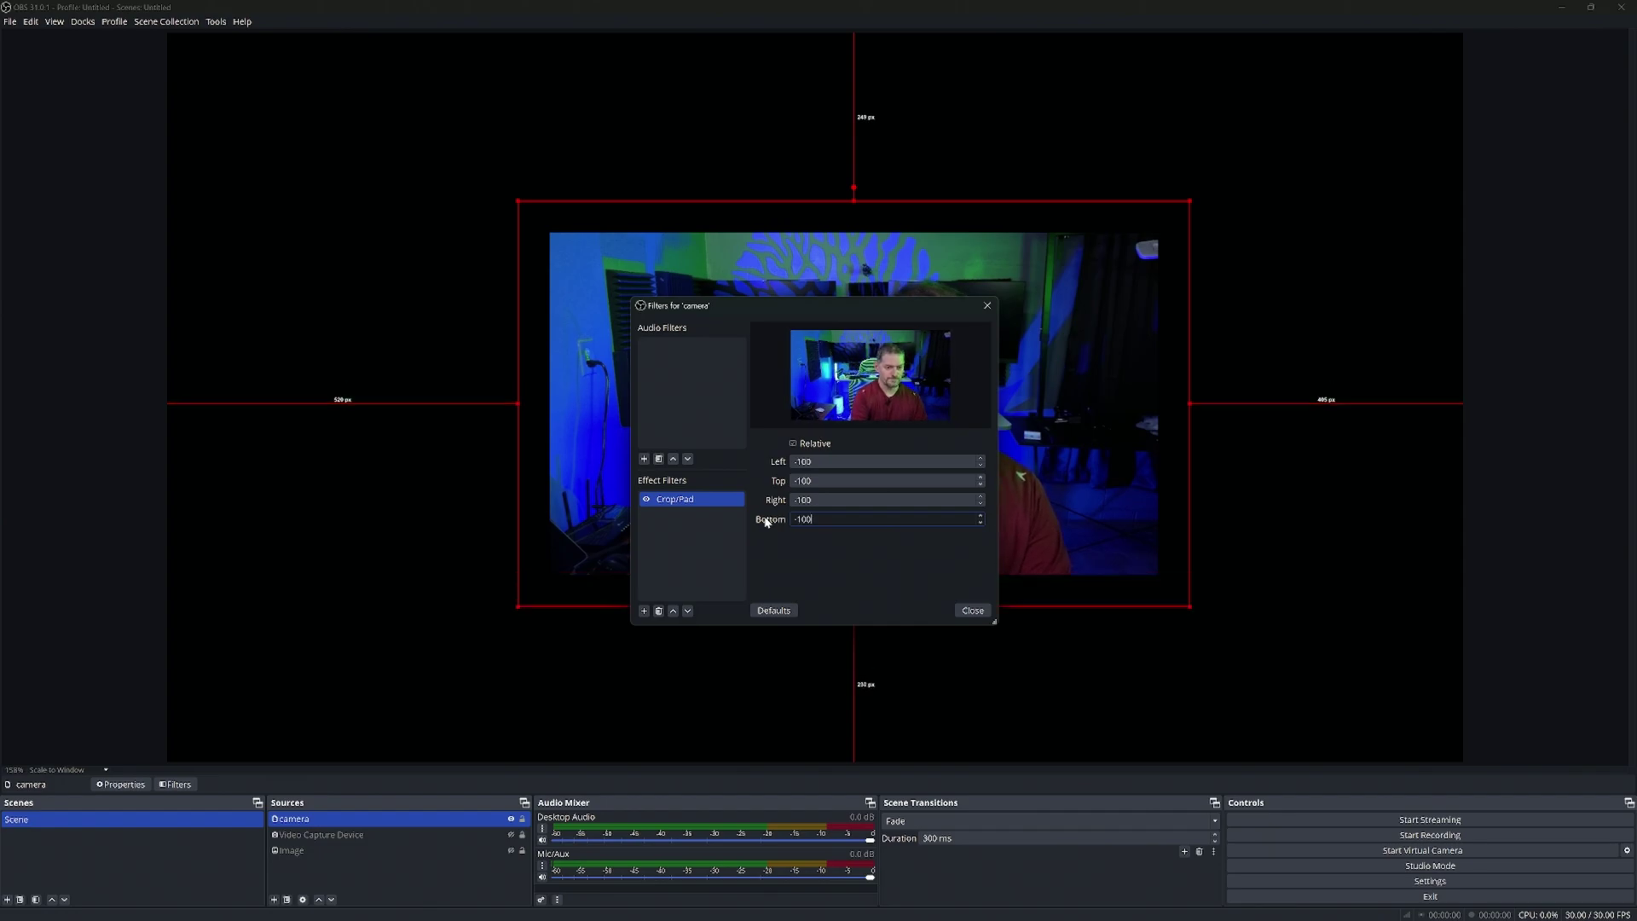
pyautogui.click(975, 611)
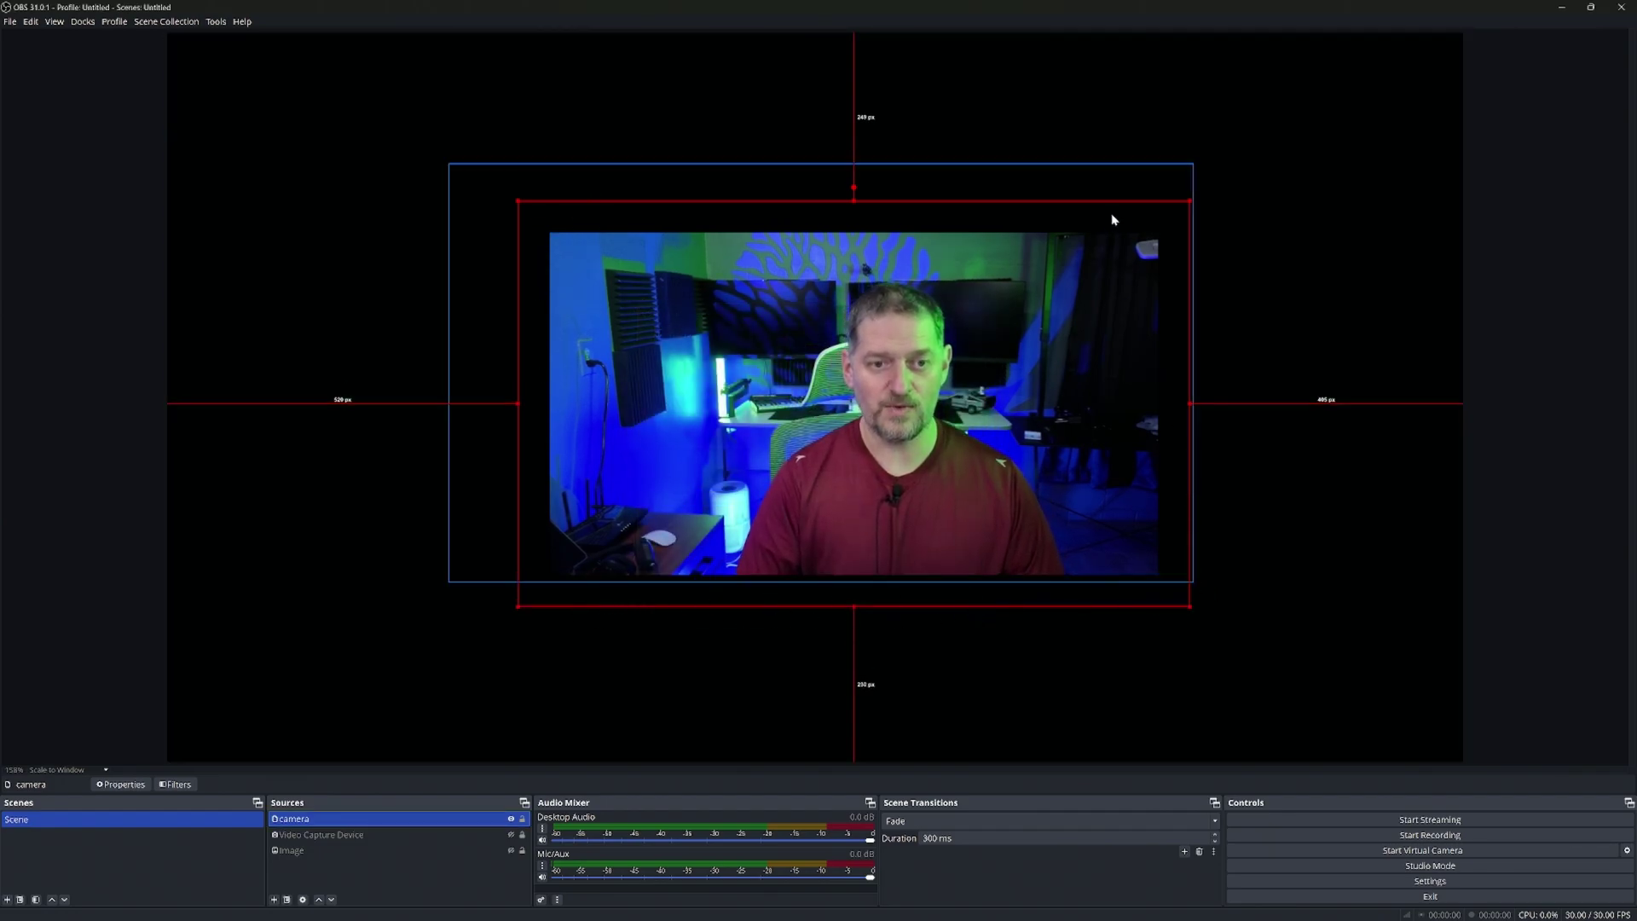
pyautogui.moveTo(517, 208); pyautogui.dragTo(461, 201)
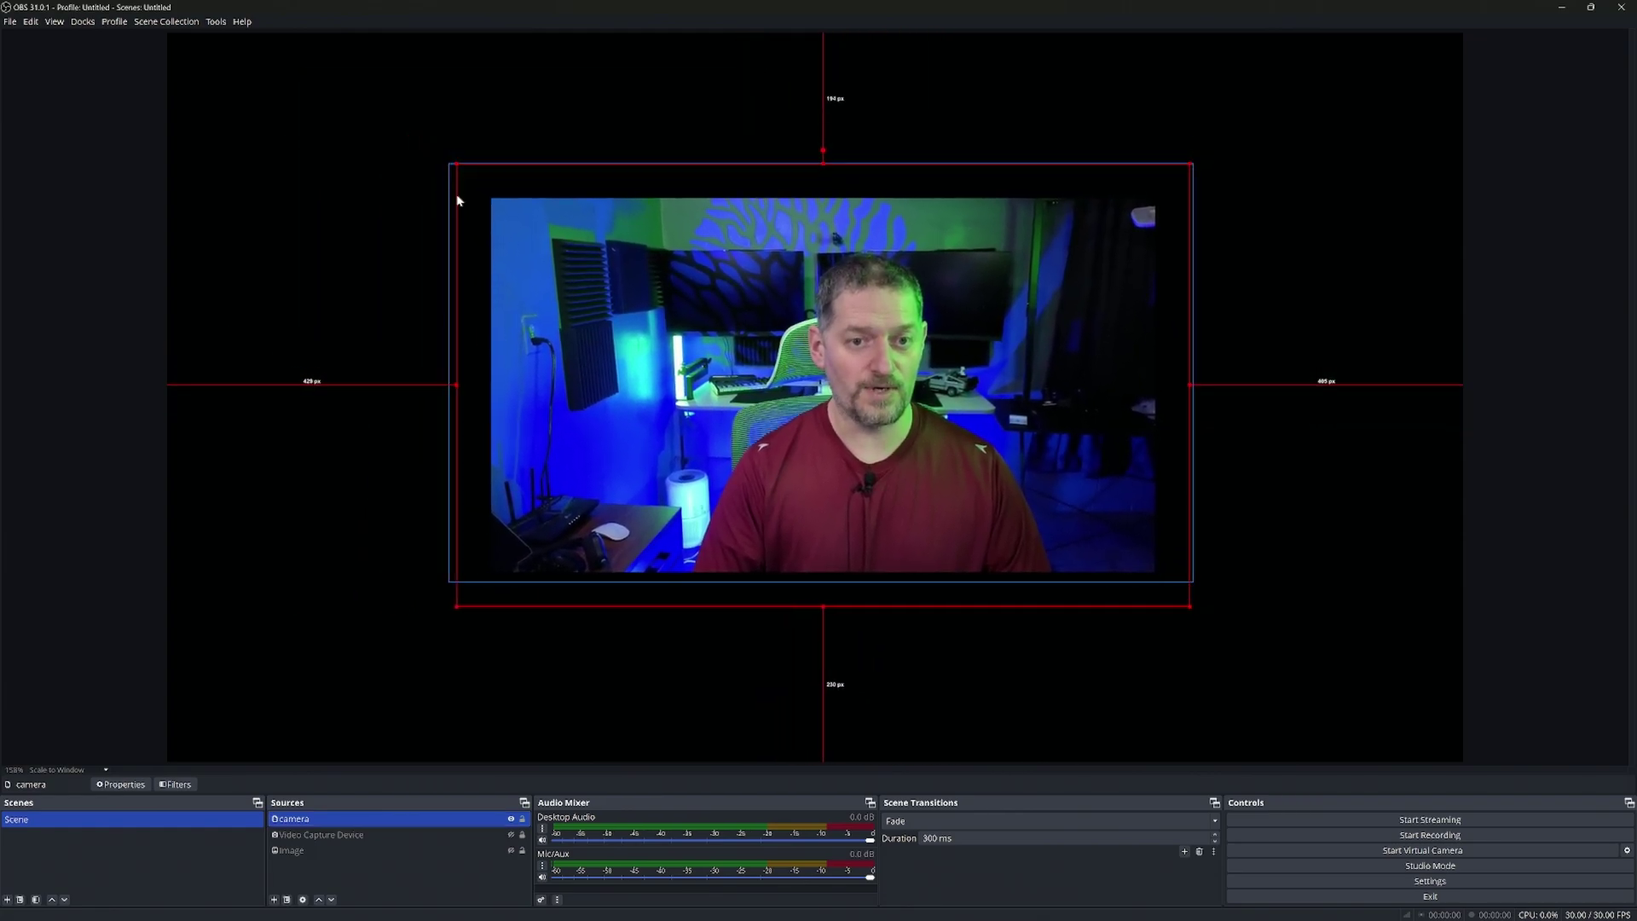
# Make the Image source visible so the white textured background sits behind the camera.
pyautogui.click(512, 851)
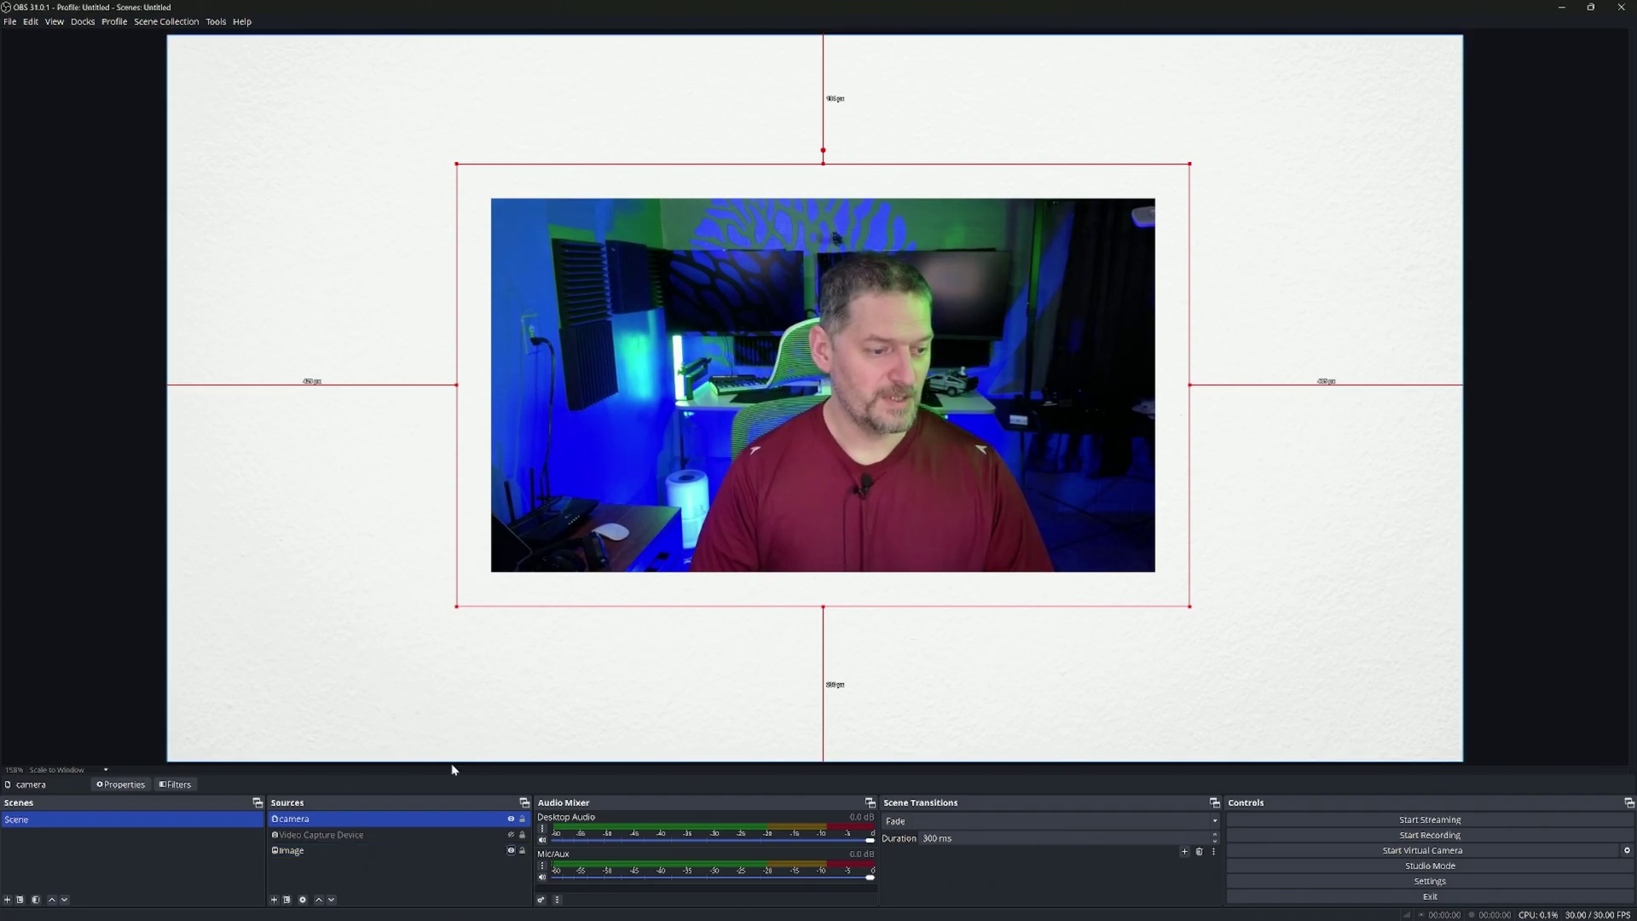
# Add a Shadow effect filter to the camera source.
pyautogui.rightClick(319, 820)
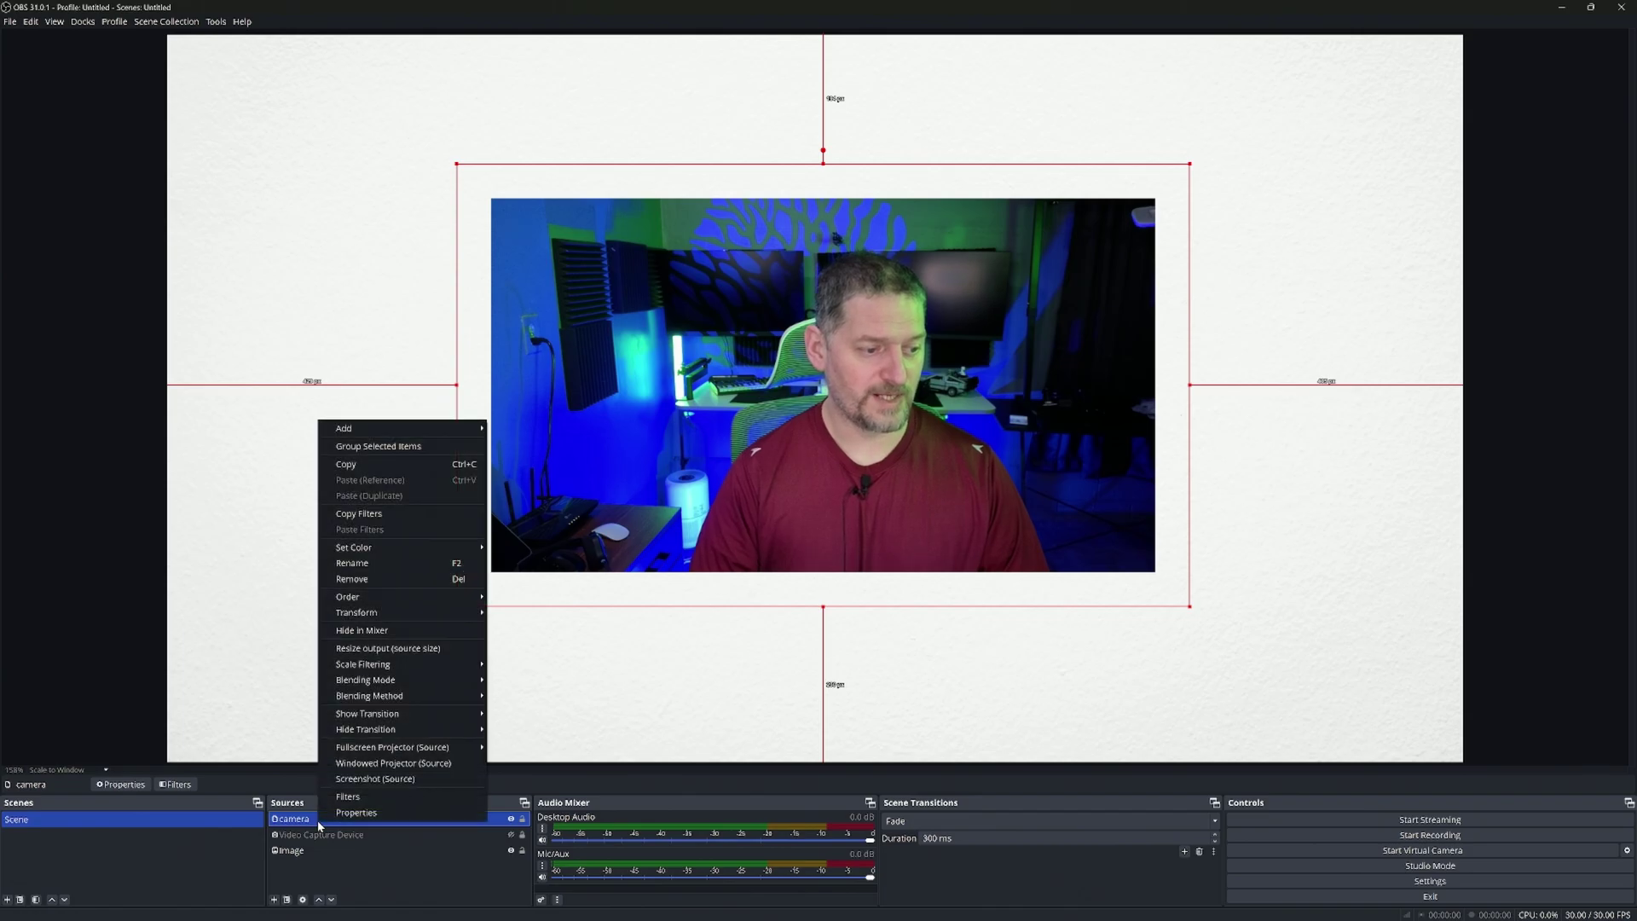
pyautogui.click(348, 796)
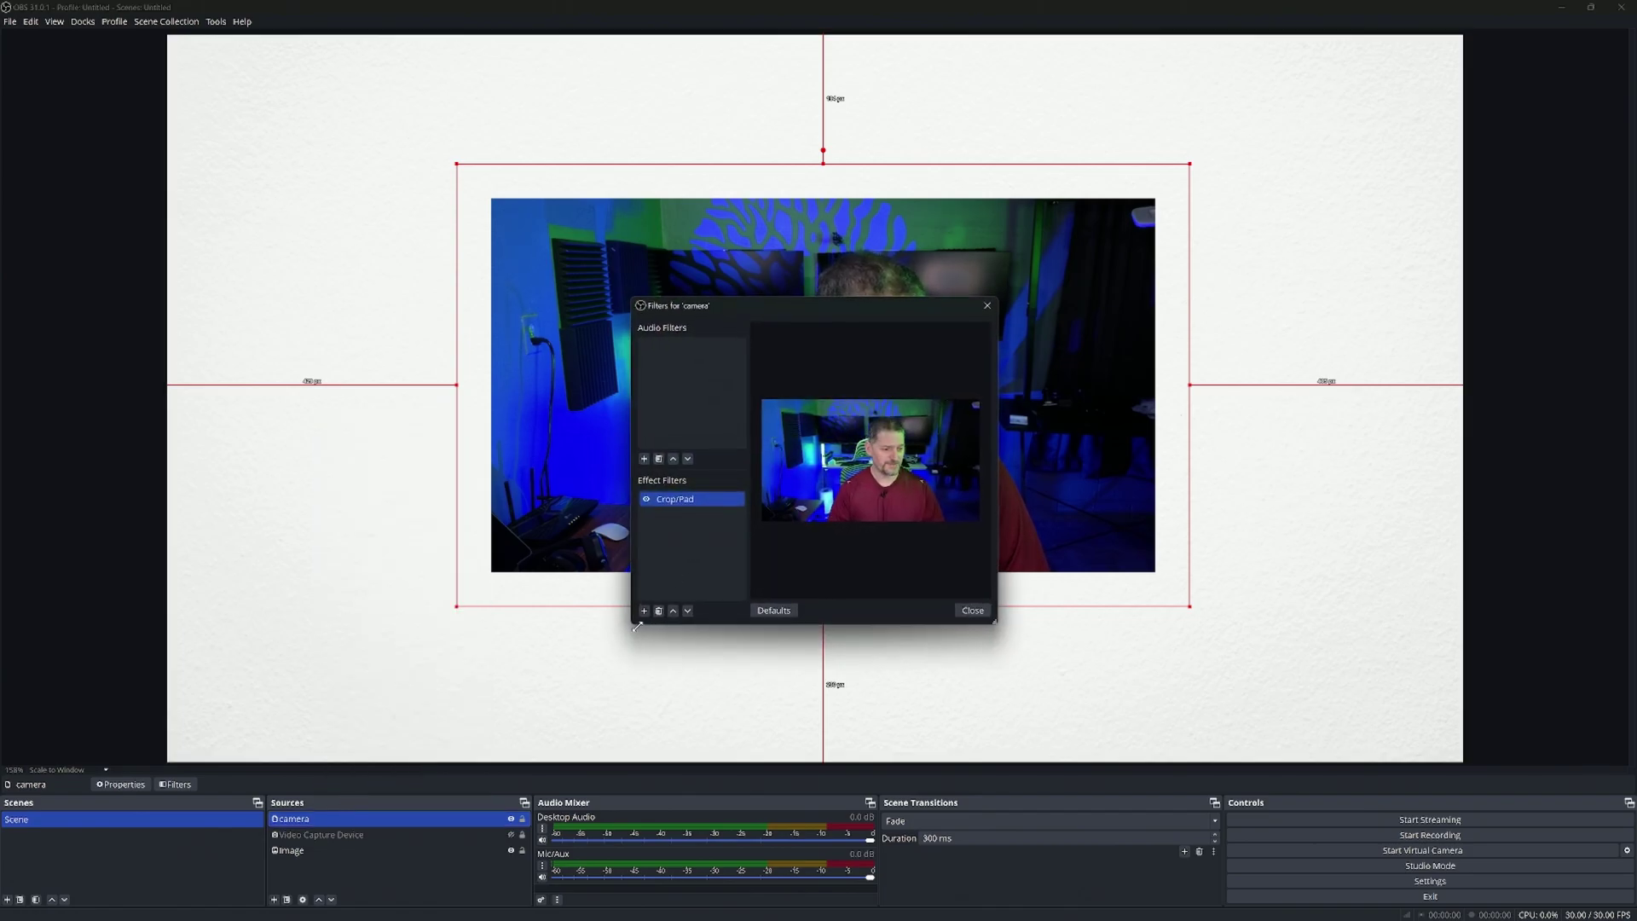
pyautogui.click(646, 613)
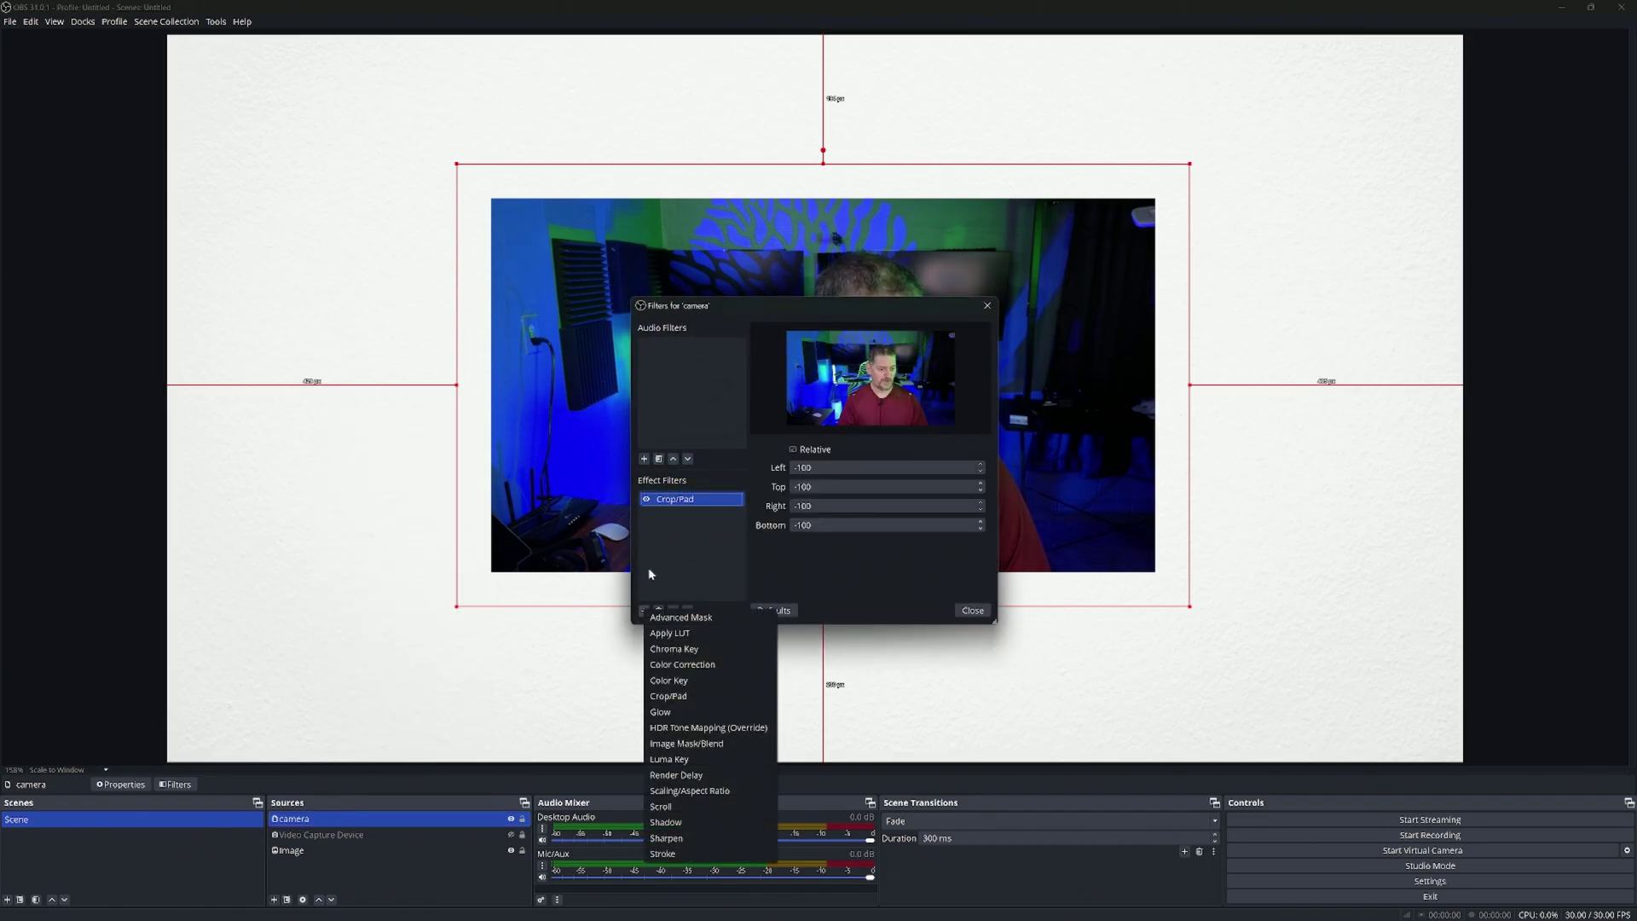
pyautogui.click(695, 823)
pyautogui.click(786, 490)
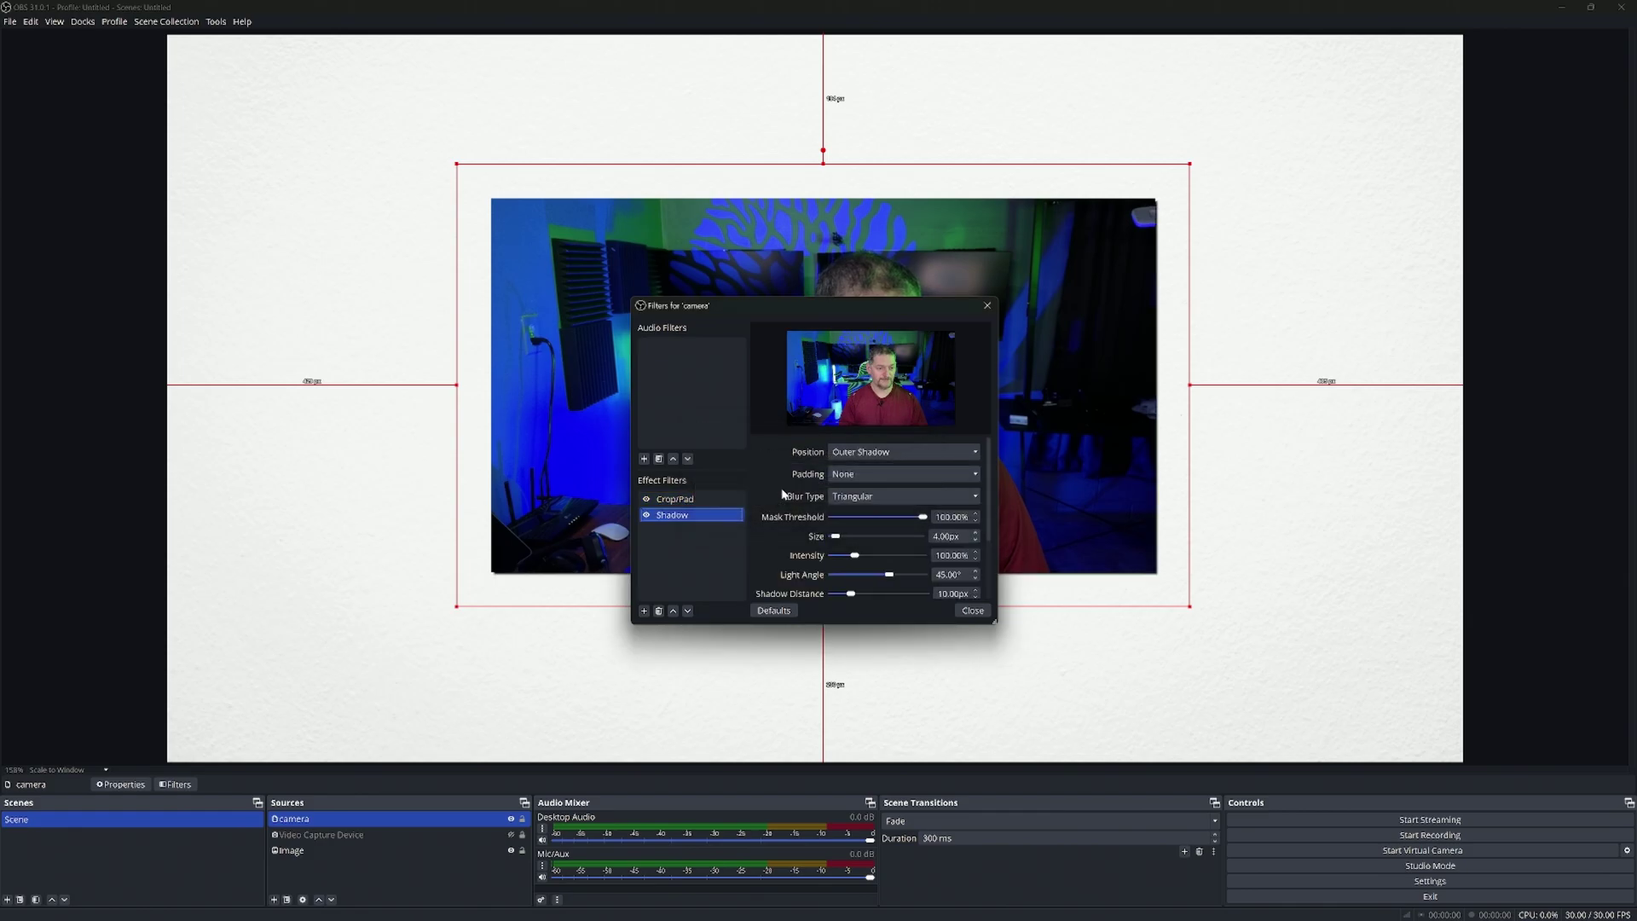
# Keep the shadow as Outer Shadow with padding None and set Blur Type to Dual Kawase.
pyautogui.moveTo(892, 325); pyautogui.dragTo(386, 51)
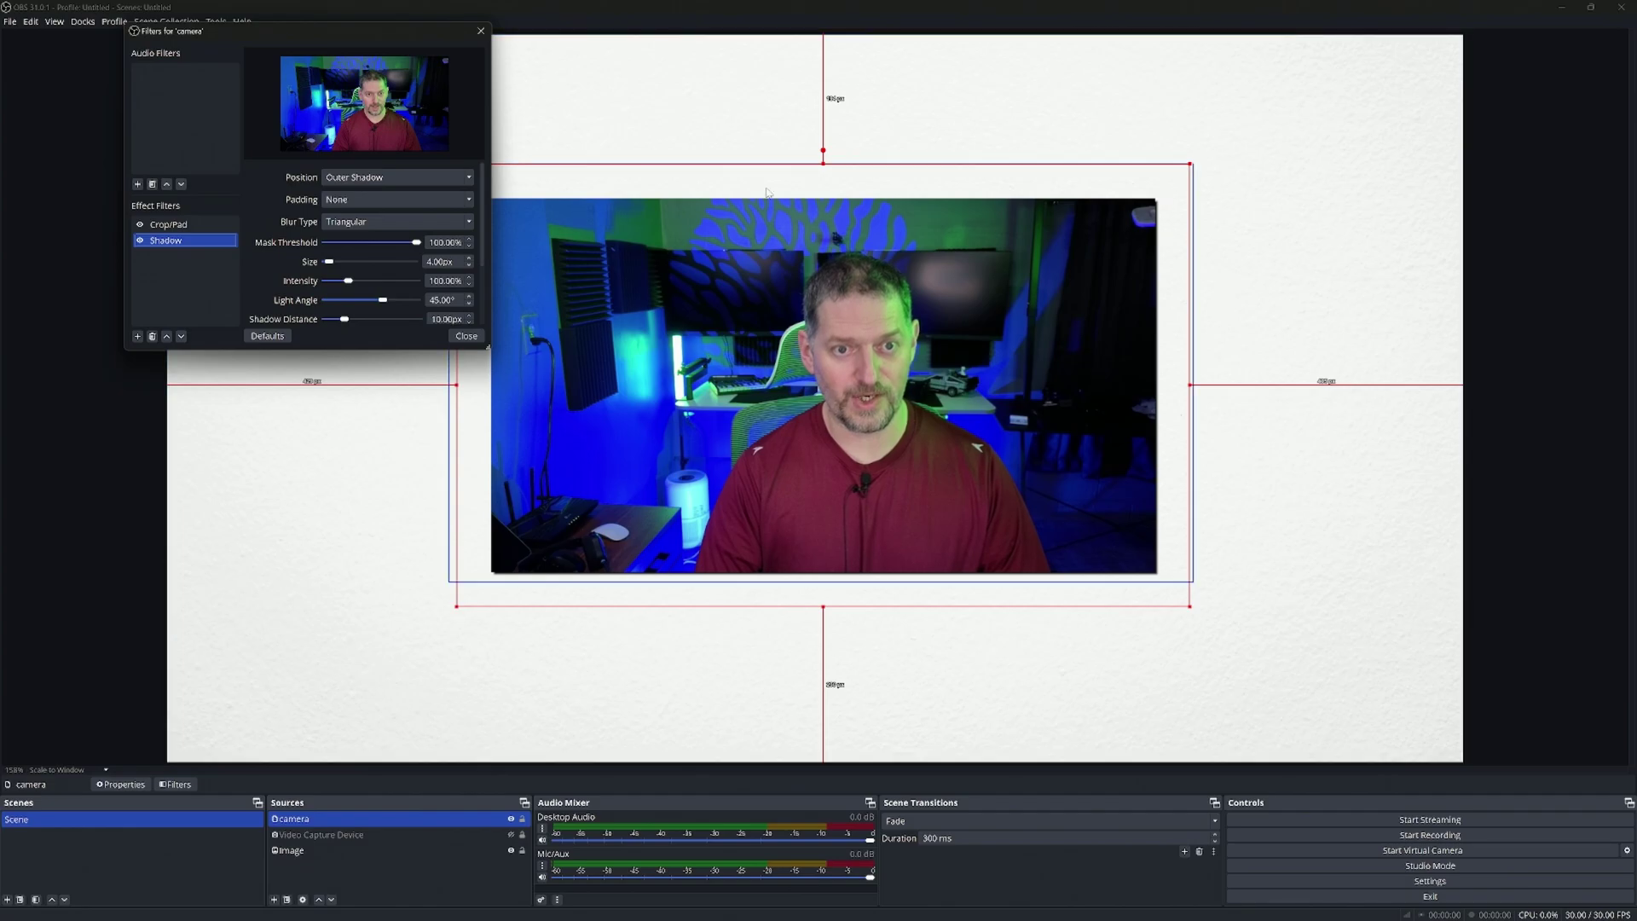
pyautogui.click(435, 177)
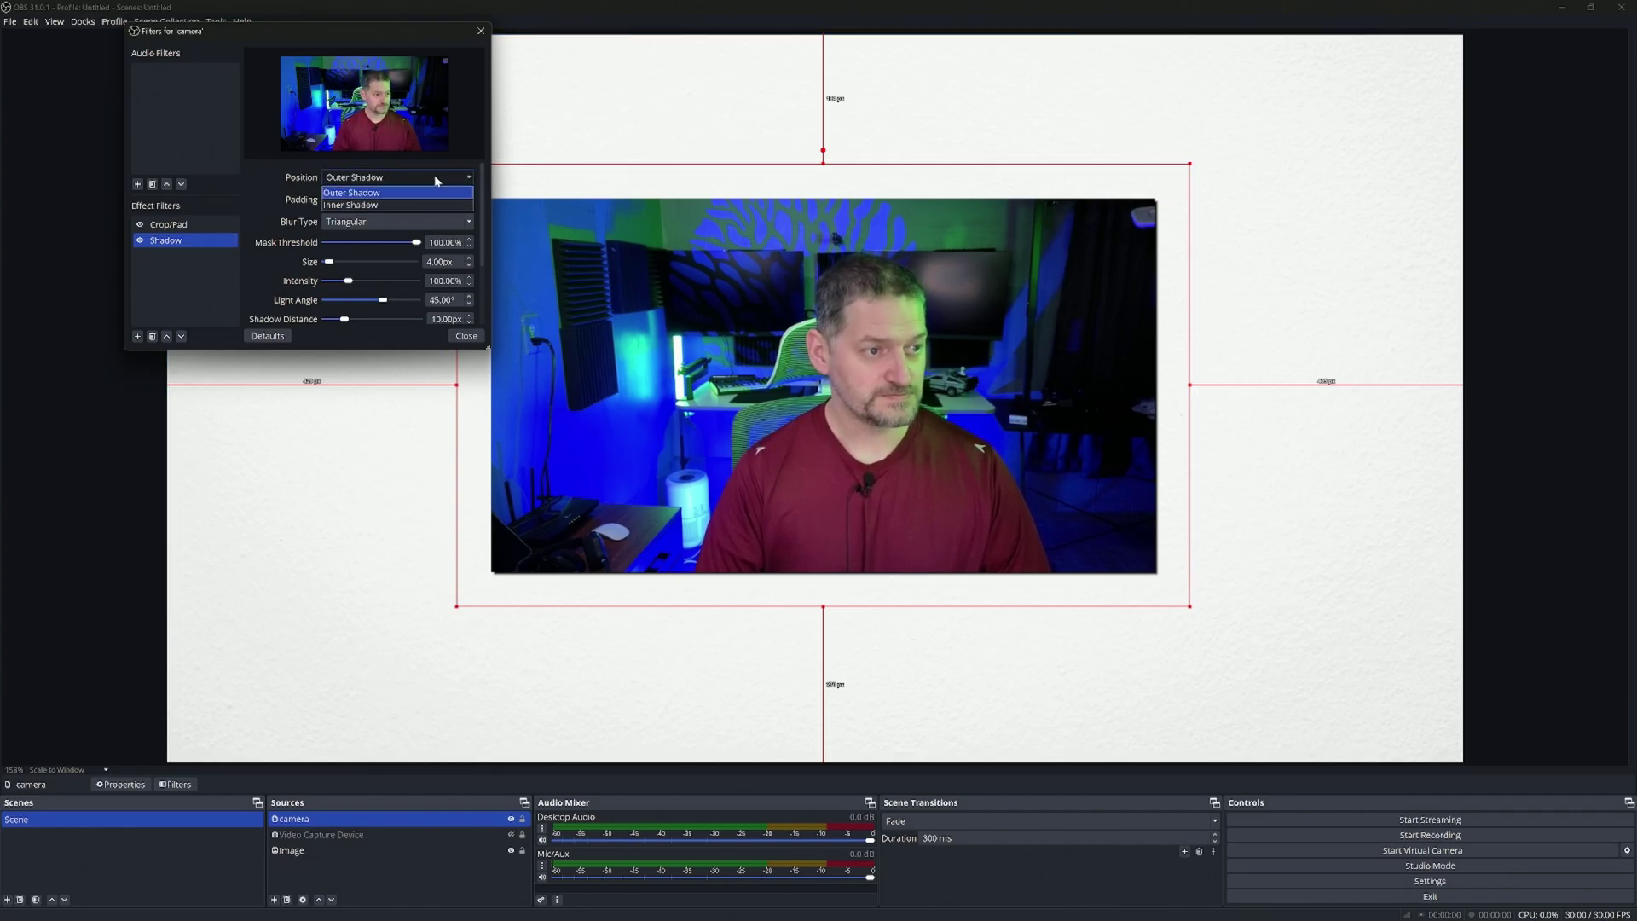
pyautogui.click(433, 176)
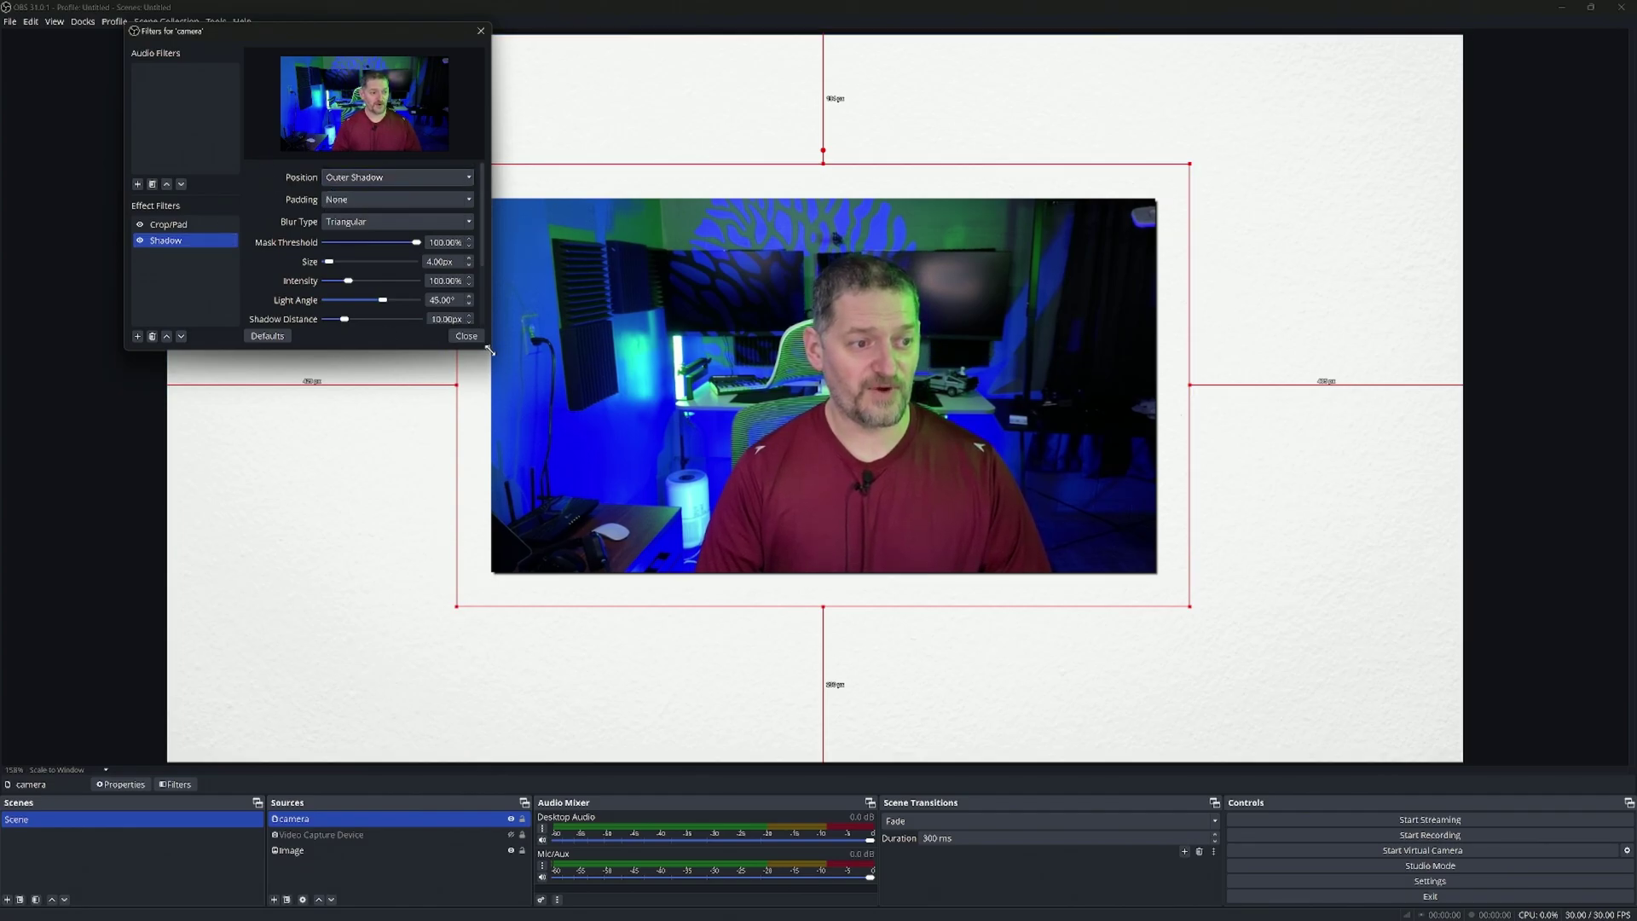
pyautogui.moveTo(490, 350); pyautogui.dragTo(930, 606)
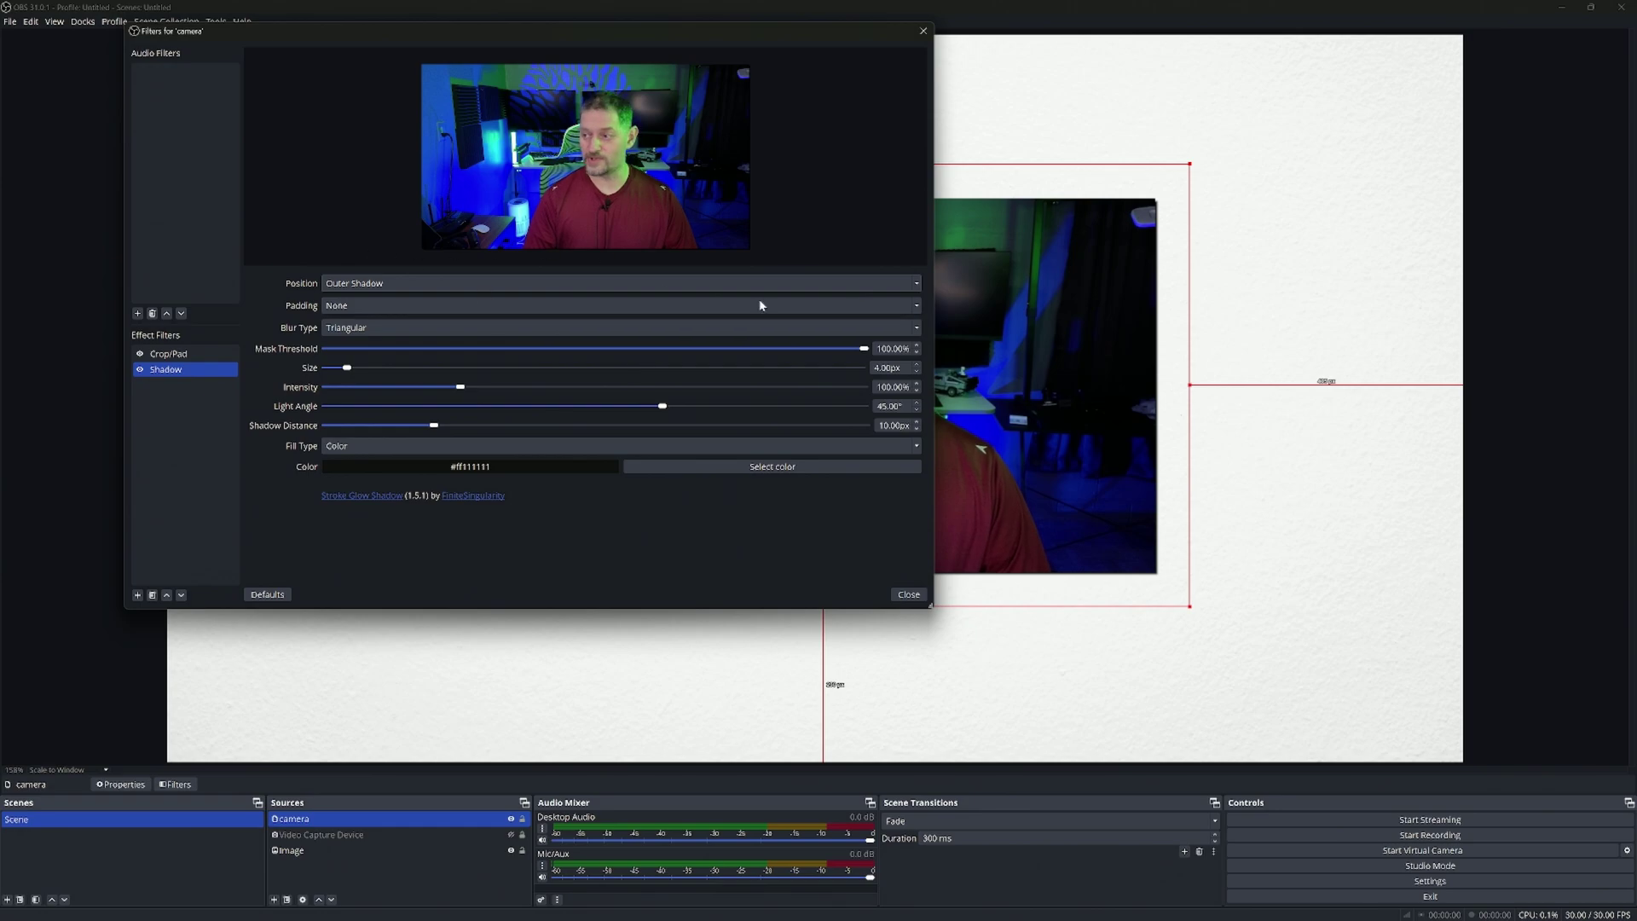
pyautogui.click(391, 284)
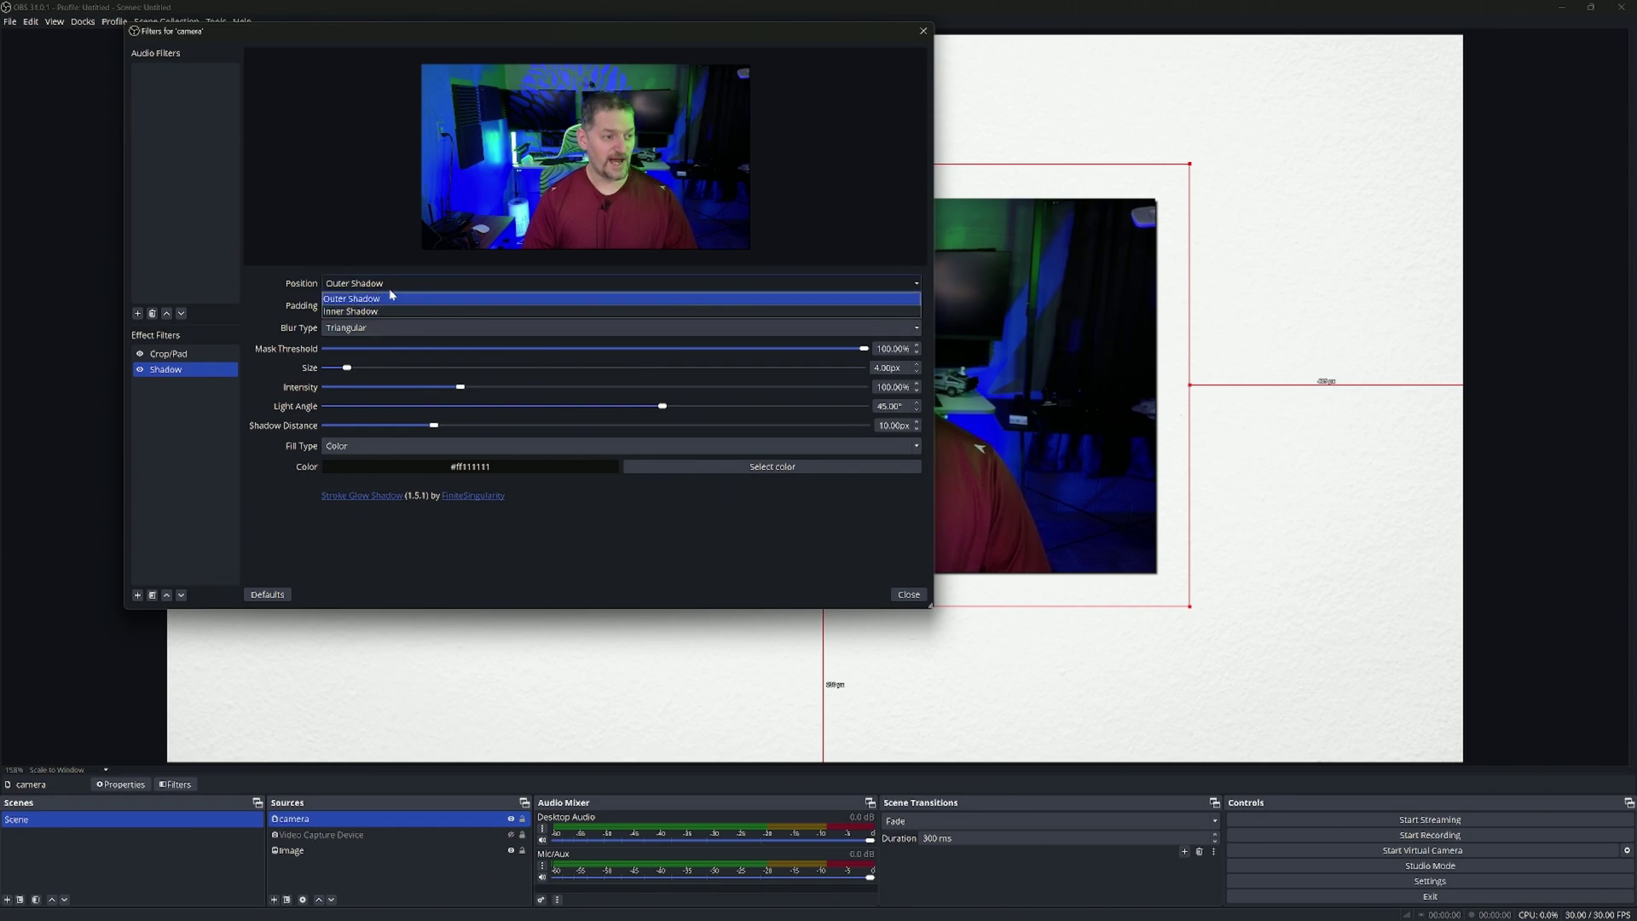
pyautogui.click(350, 332)
pyautogui.click(357, 307)
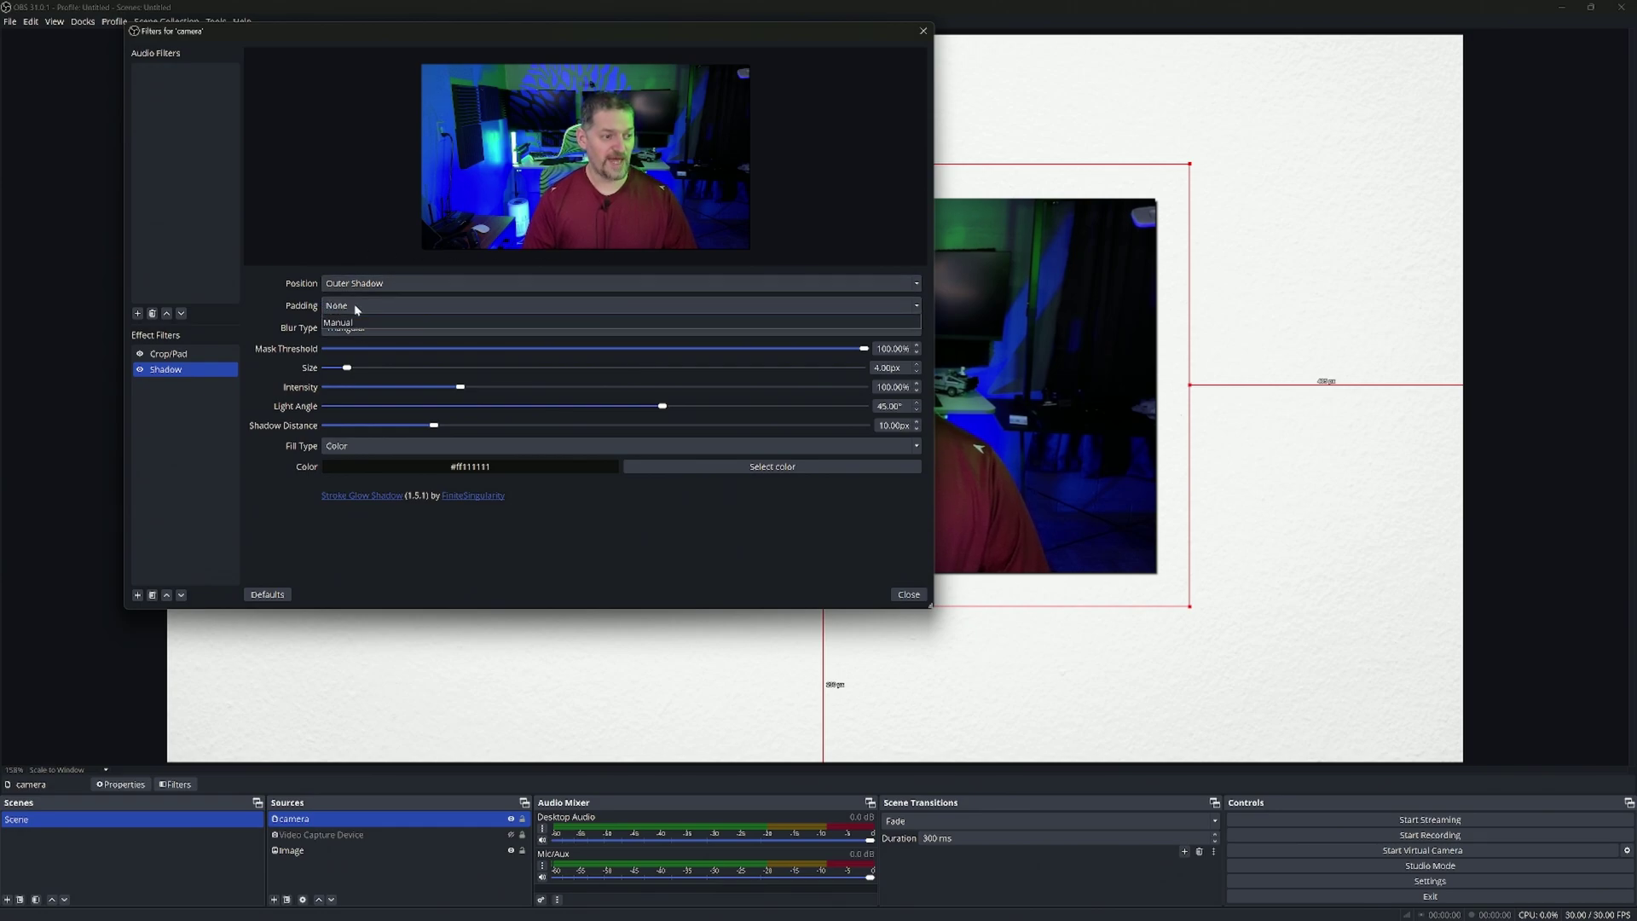
pyautogui.click(357, 309)
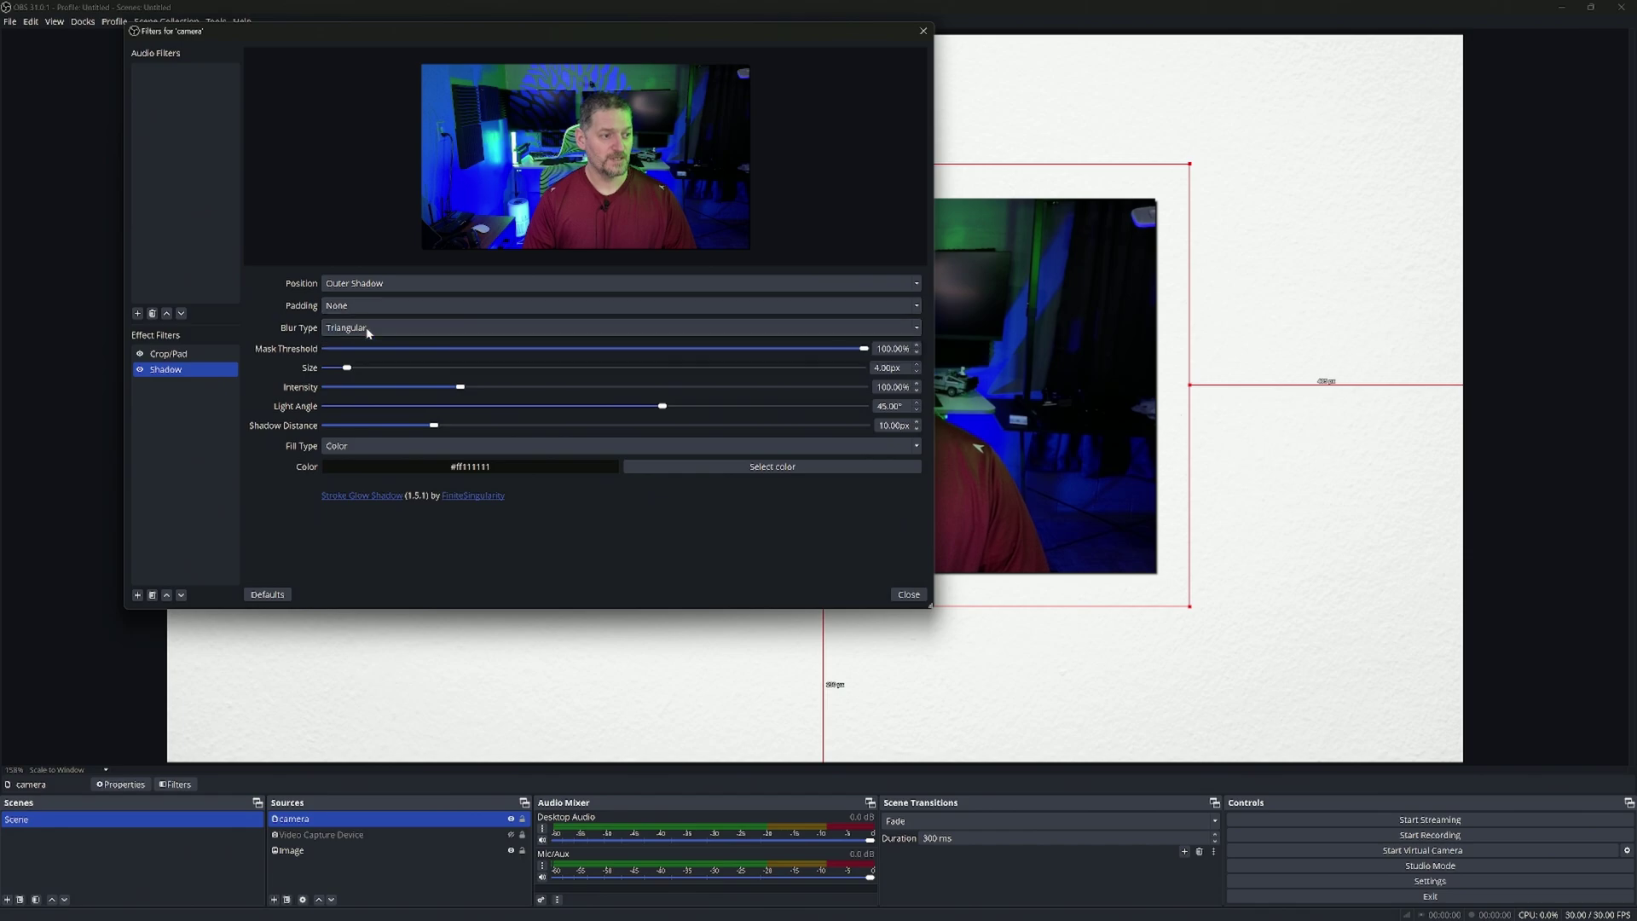
pyautogui.click(369, 331)
pyautogui.click(370, 355)
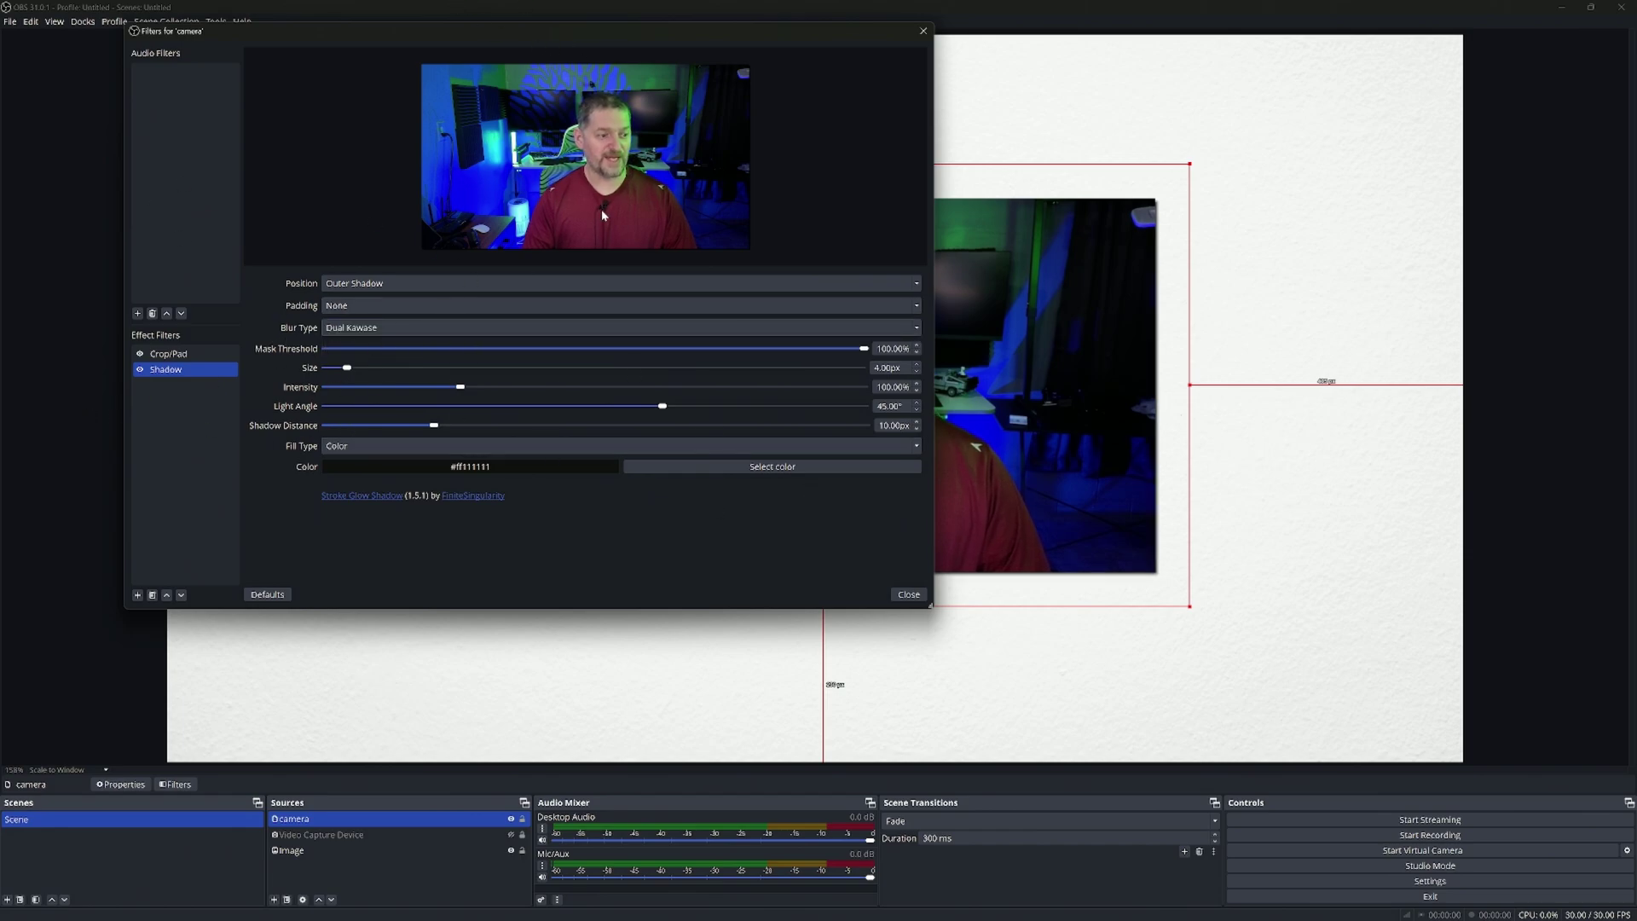
# Change the Shadow filter colour from dark green to bright green #1eff2d.
pyautogui.click(818, 467)
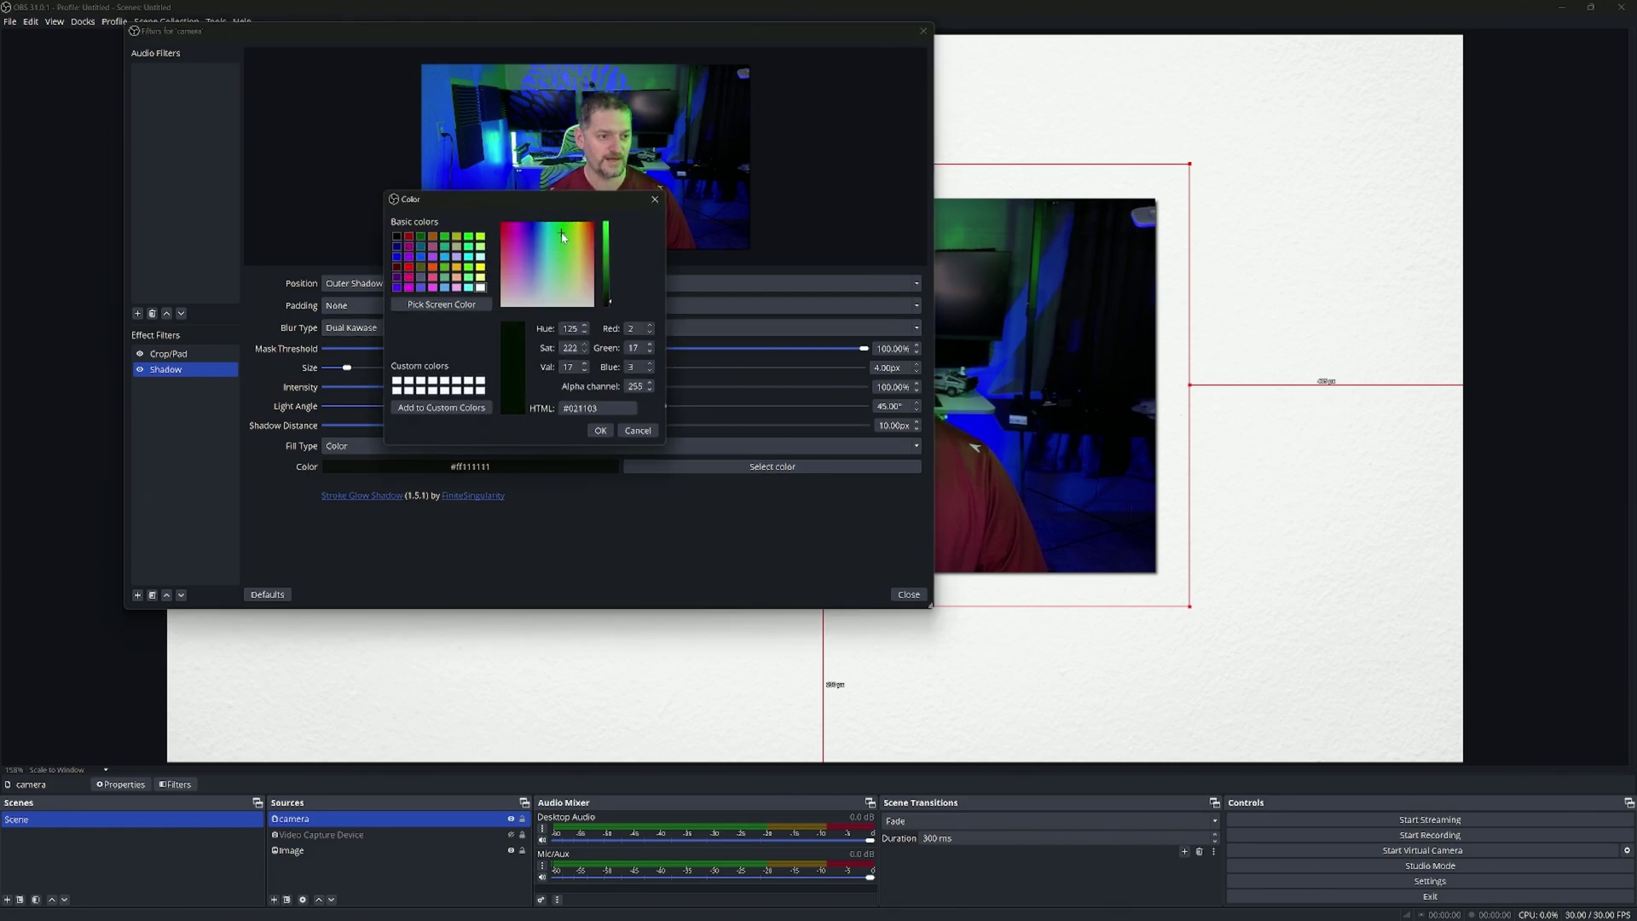
pyautogui.click(600, 431)
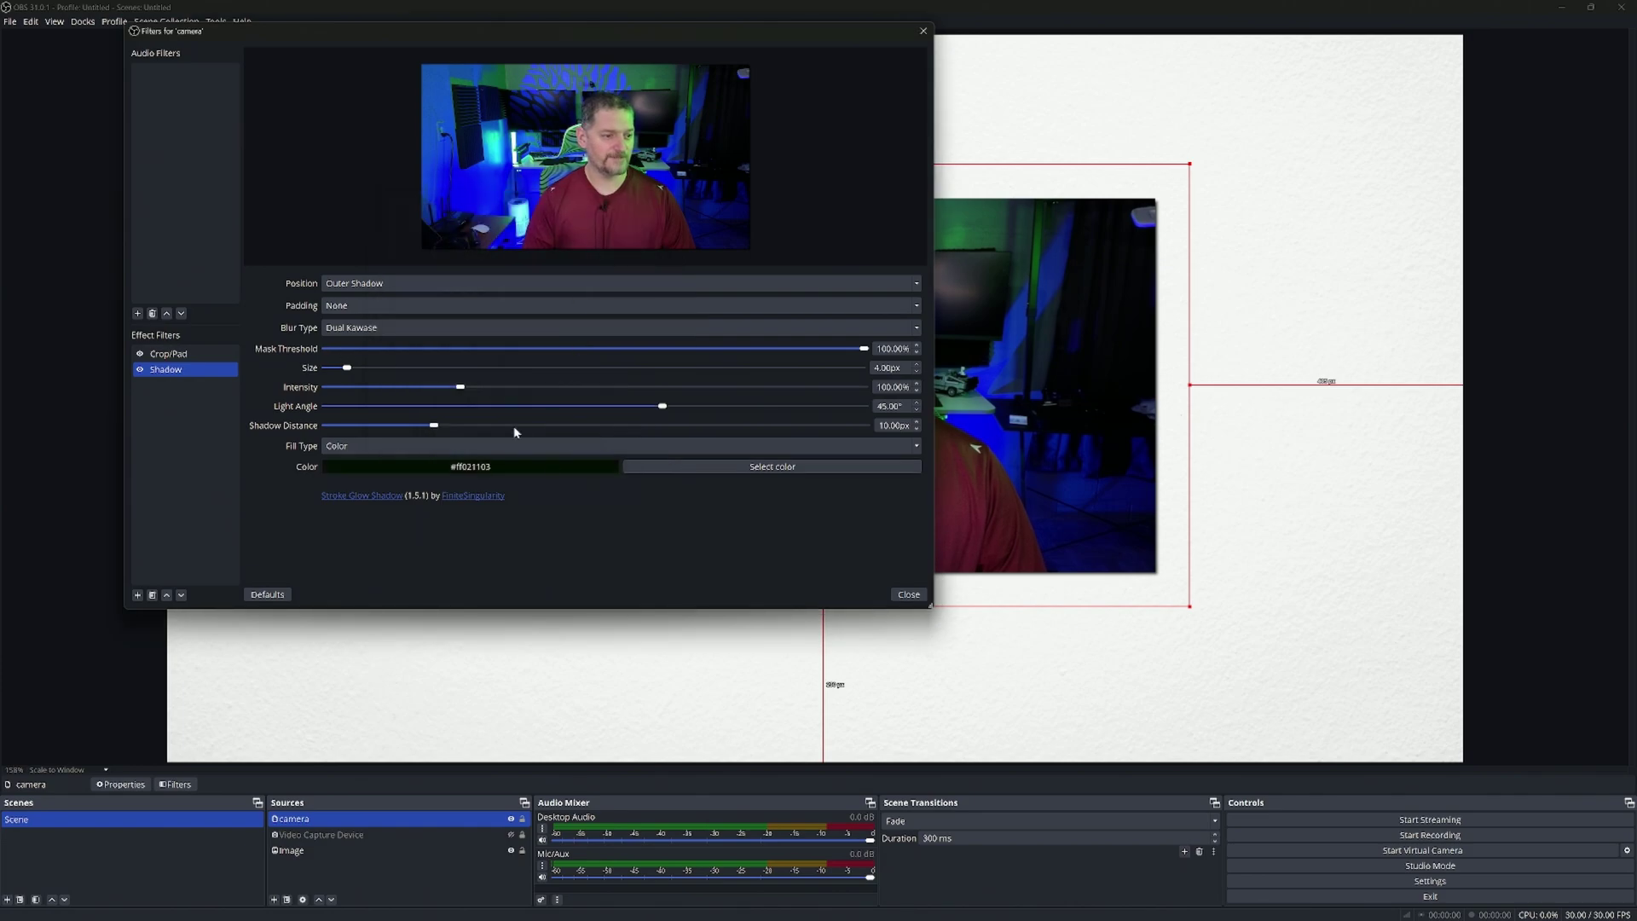
pyautogui.click(749, 466)
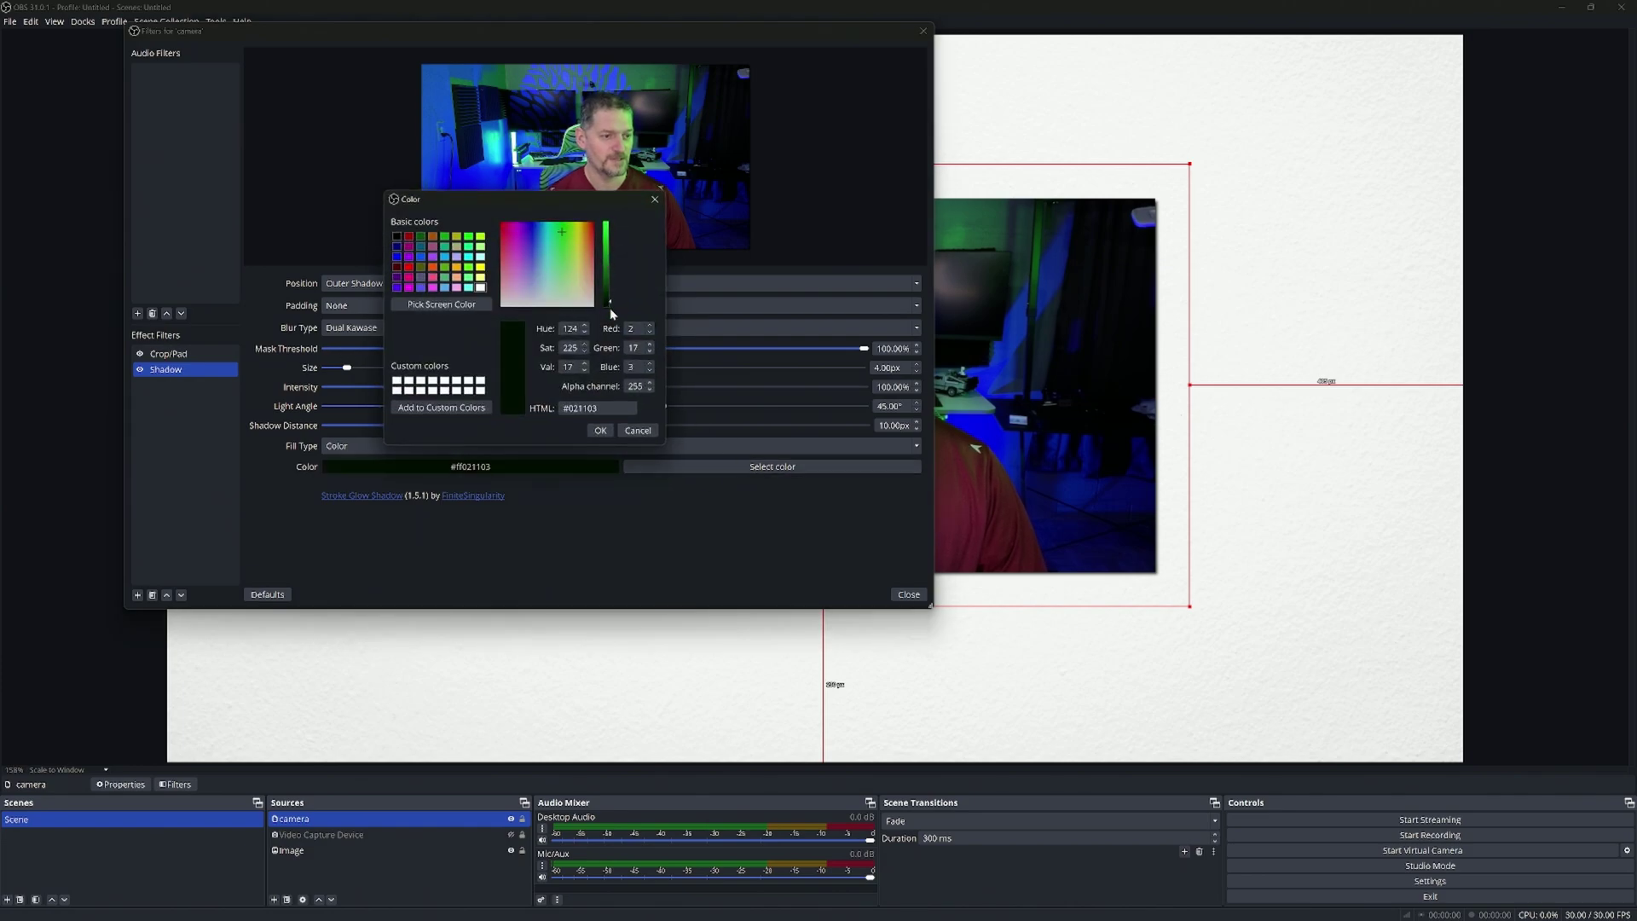
pyautogui.moveTo(610, 304); pyautogui.dragTo(612, 205)
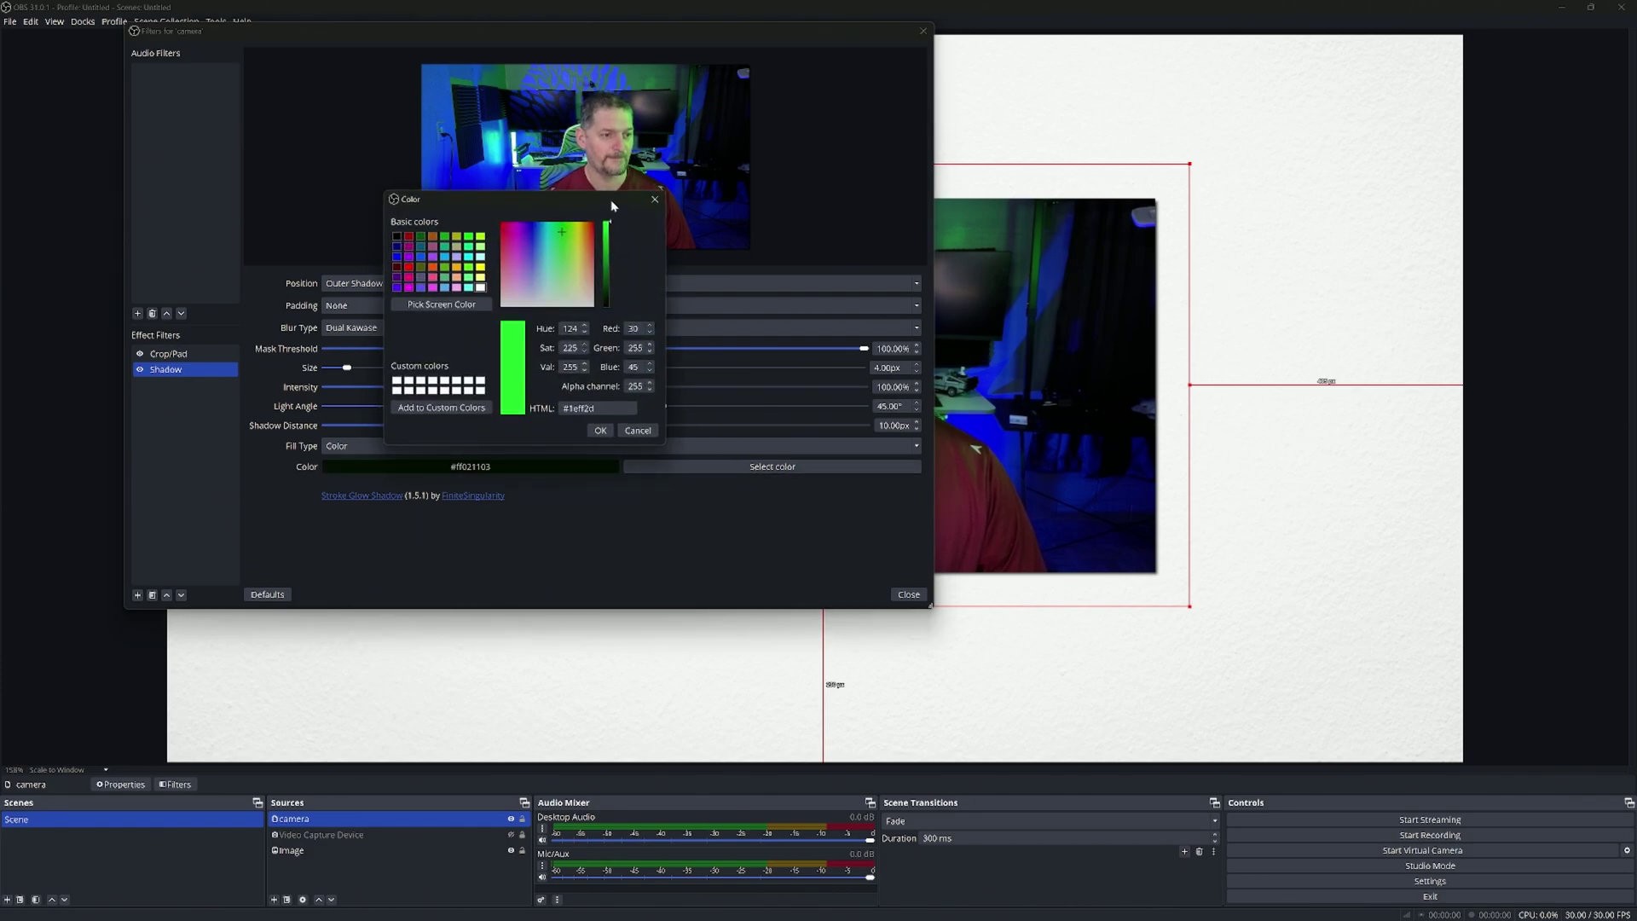
pyautogui.click(602, 430)
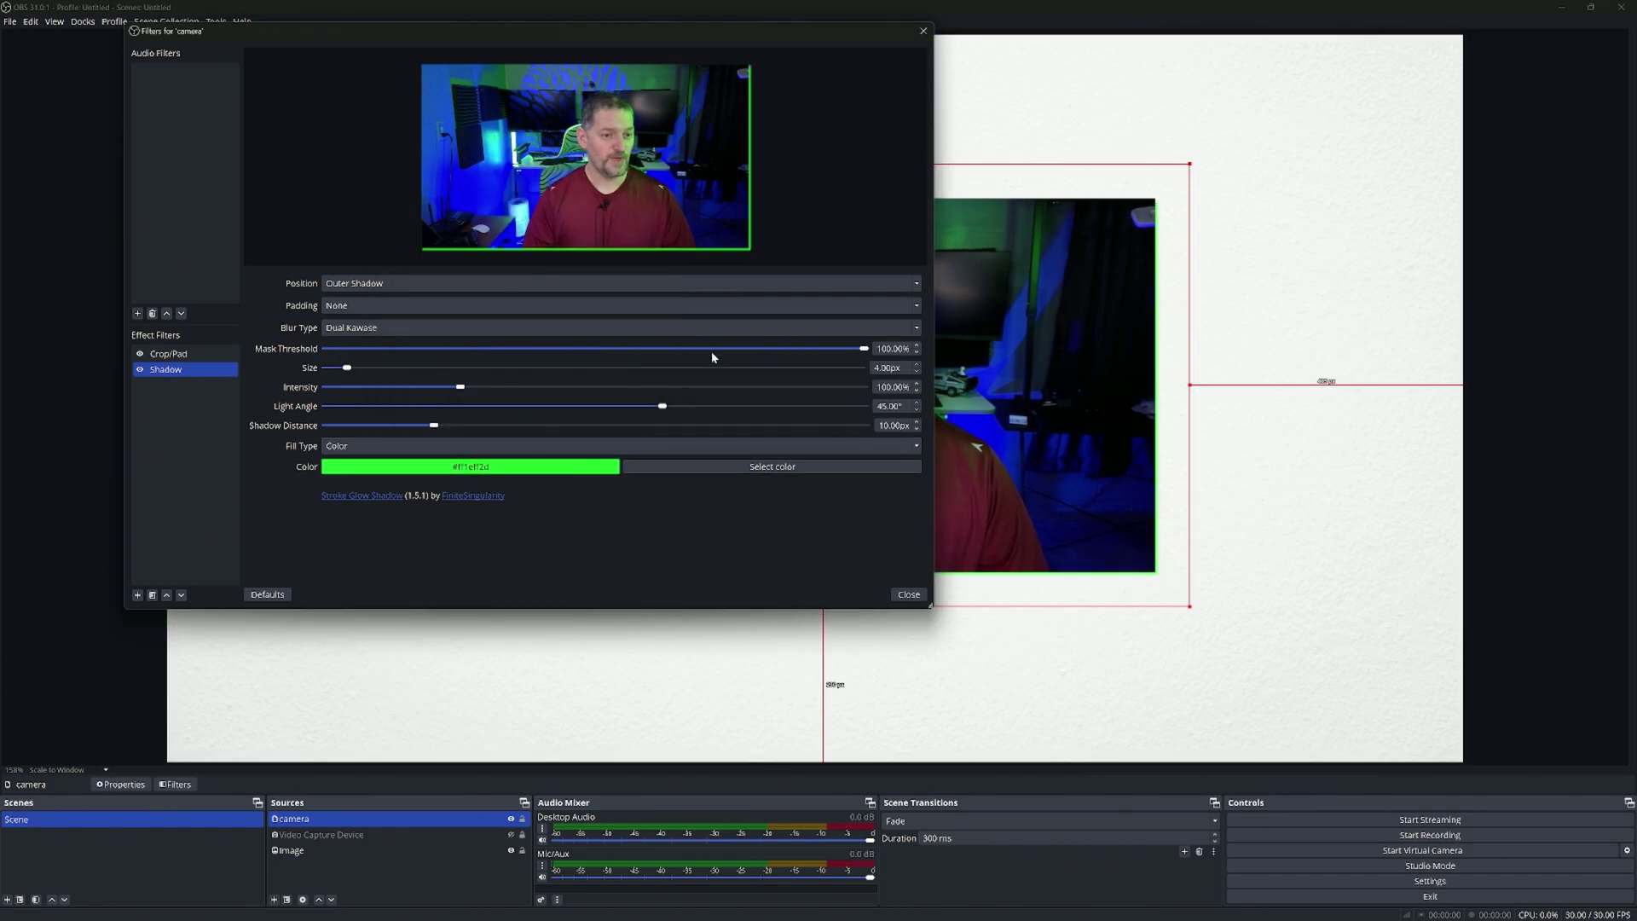
# Set Shadow Distance to 22px and try the Source fill type.
pyautogui.moveTo(359, 370); pyautogui.dragTo(370, 414)
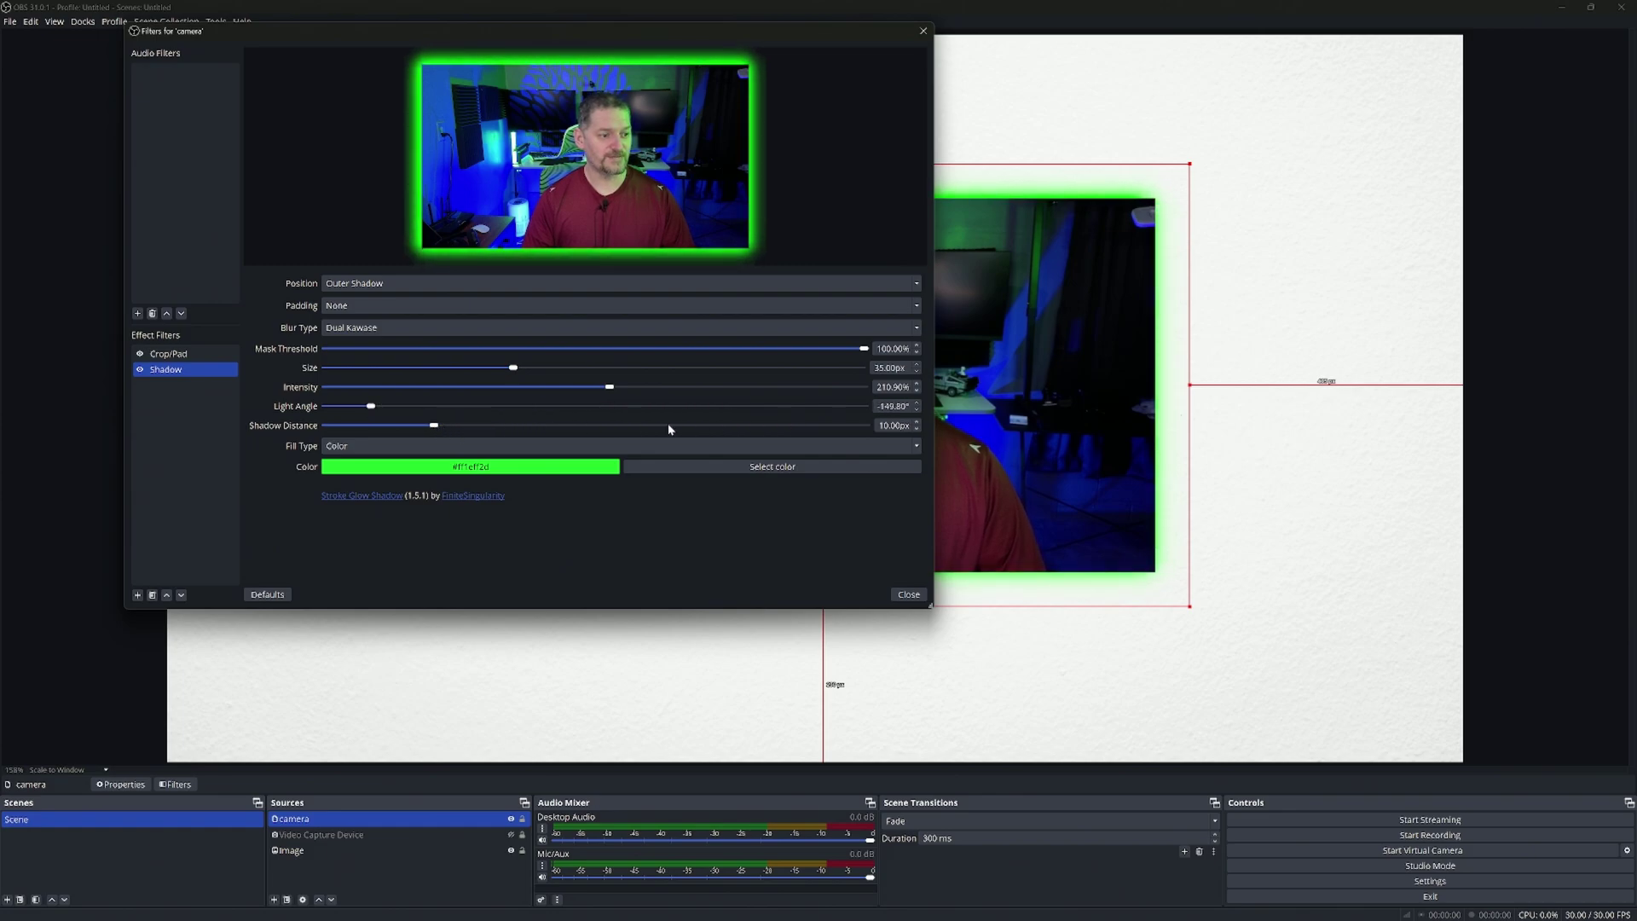
pyautogui.moveTo(461, 426); pyautogui.dragTo(604, 432)
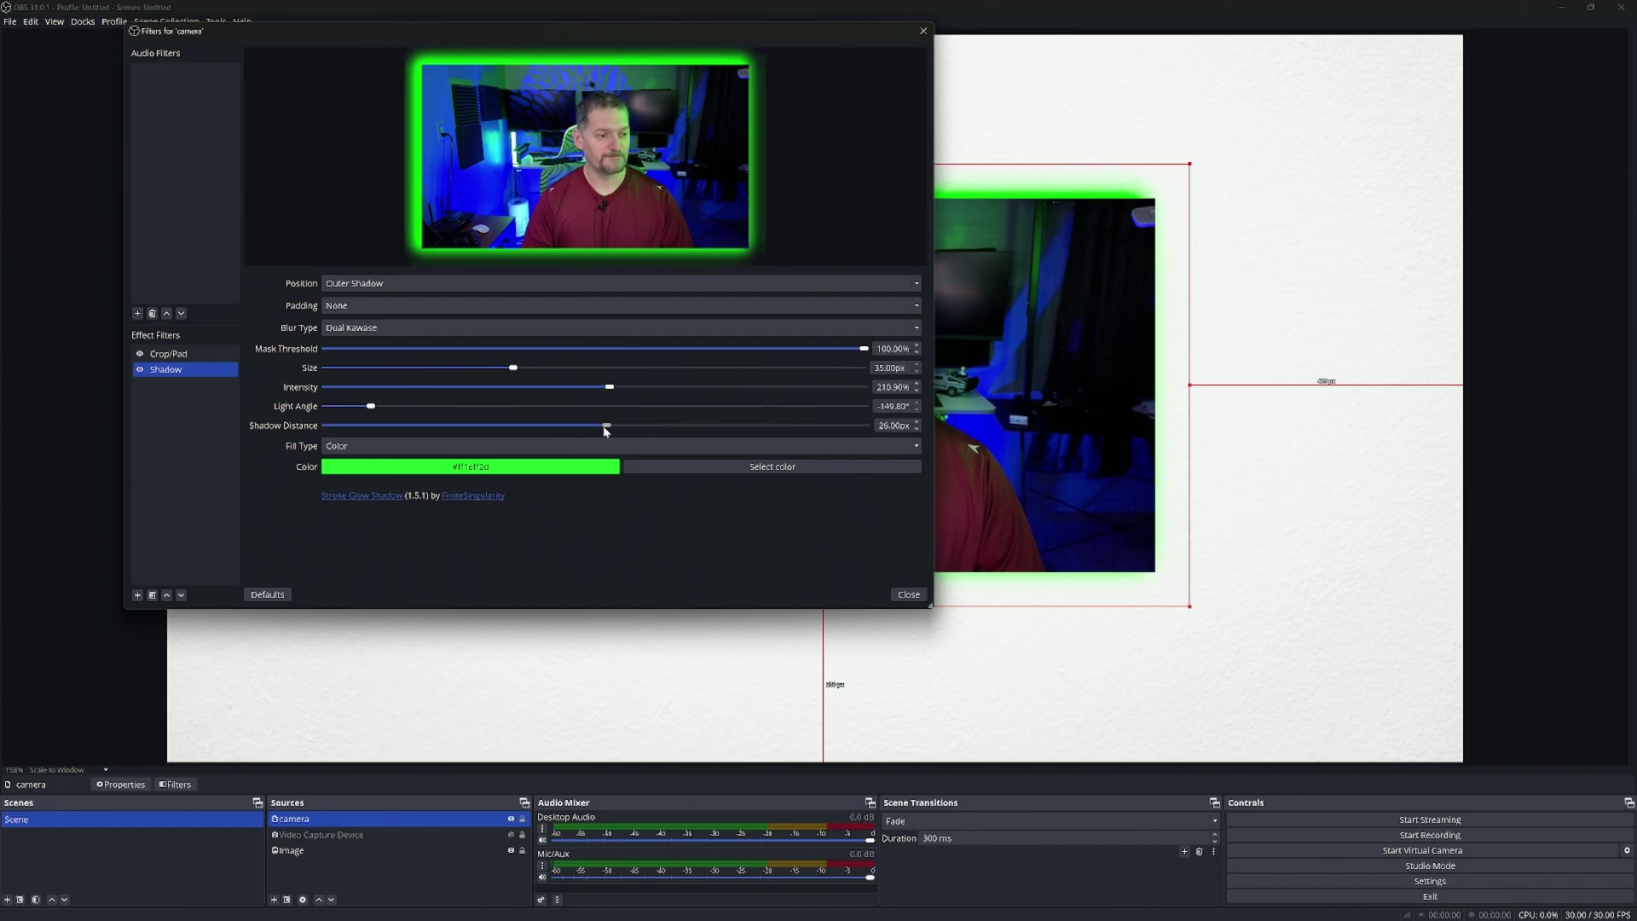
pyautogui.click(410, 445)
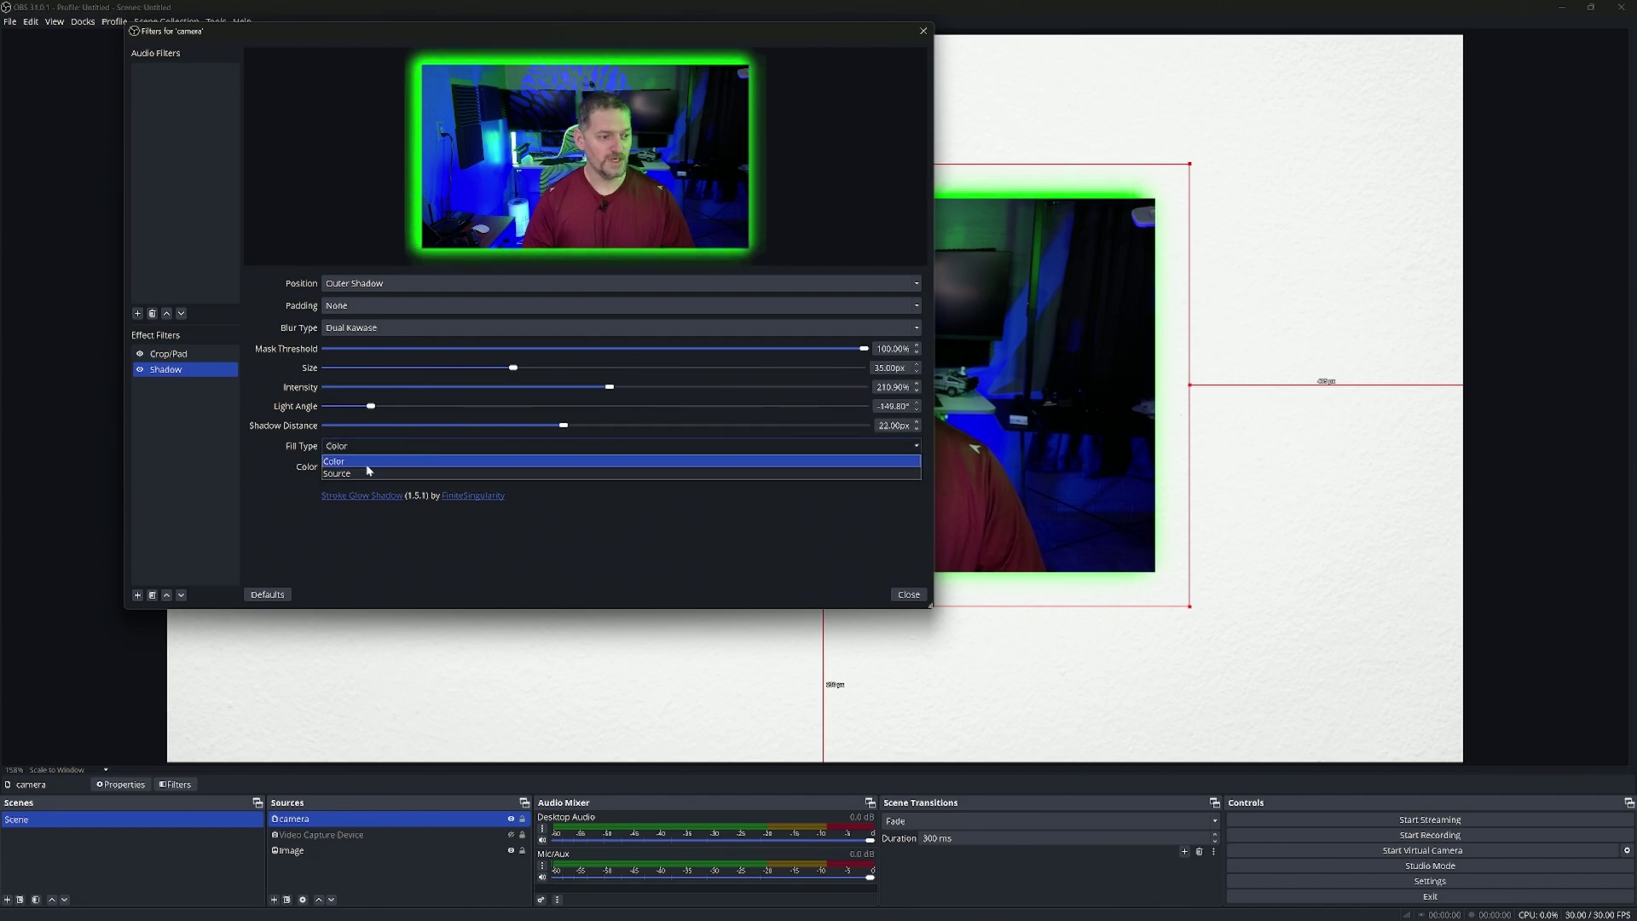
pyautogui.click(362, 473)
pyautogui.click(401, 446)
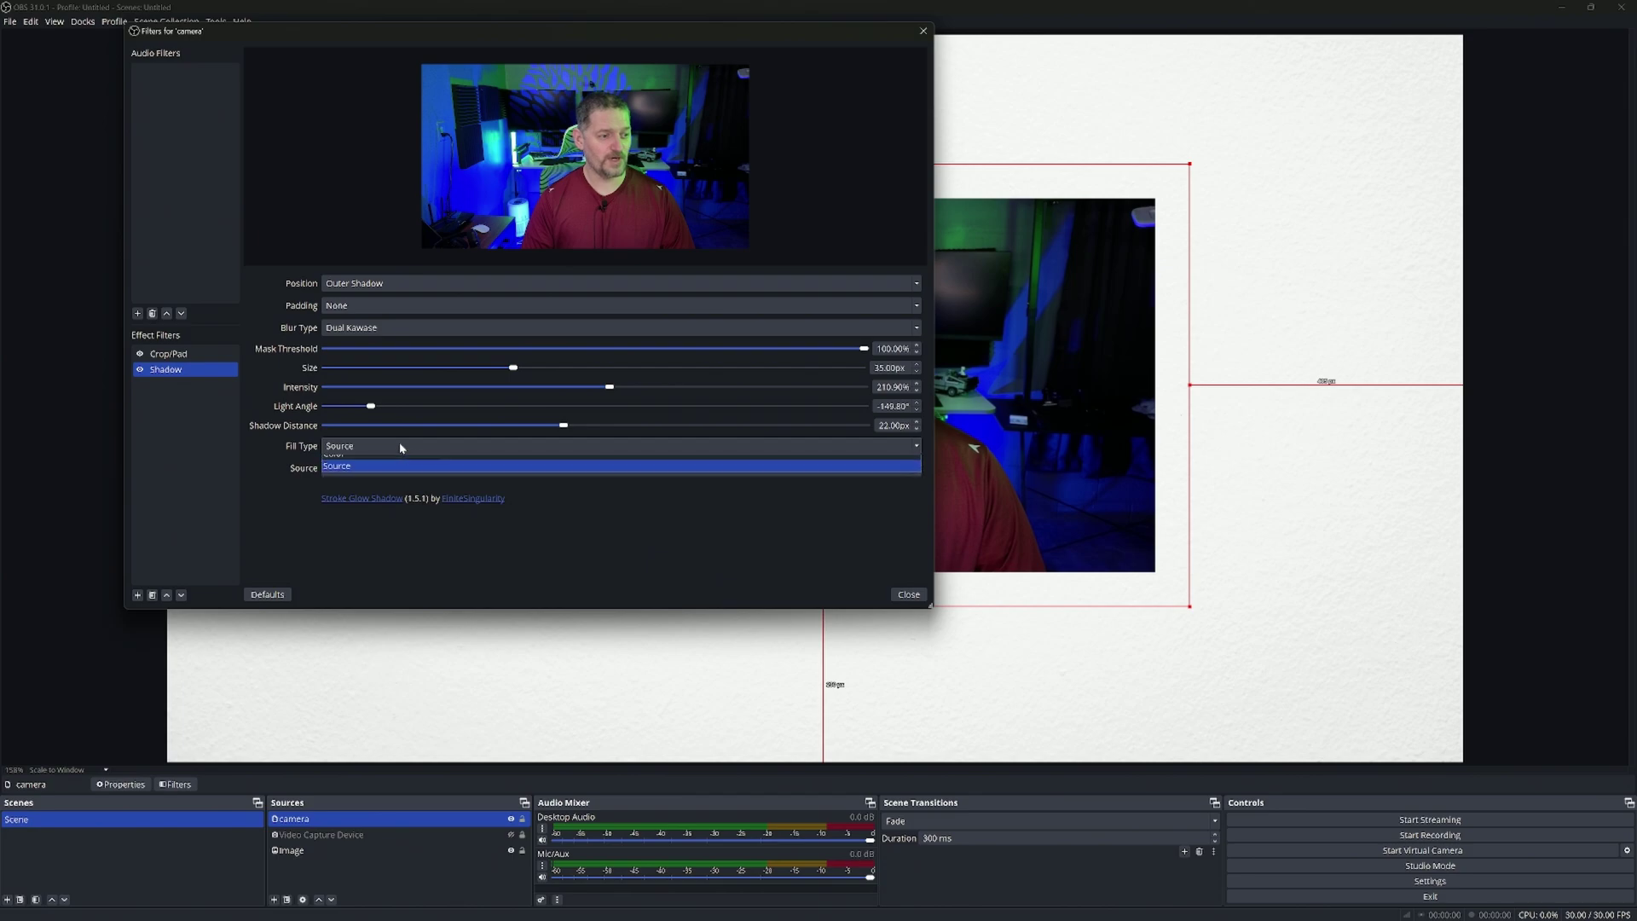
pyautogui.click(614, 465)
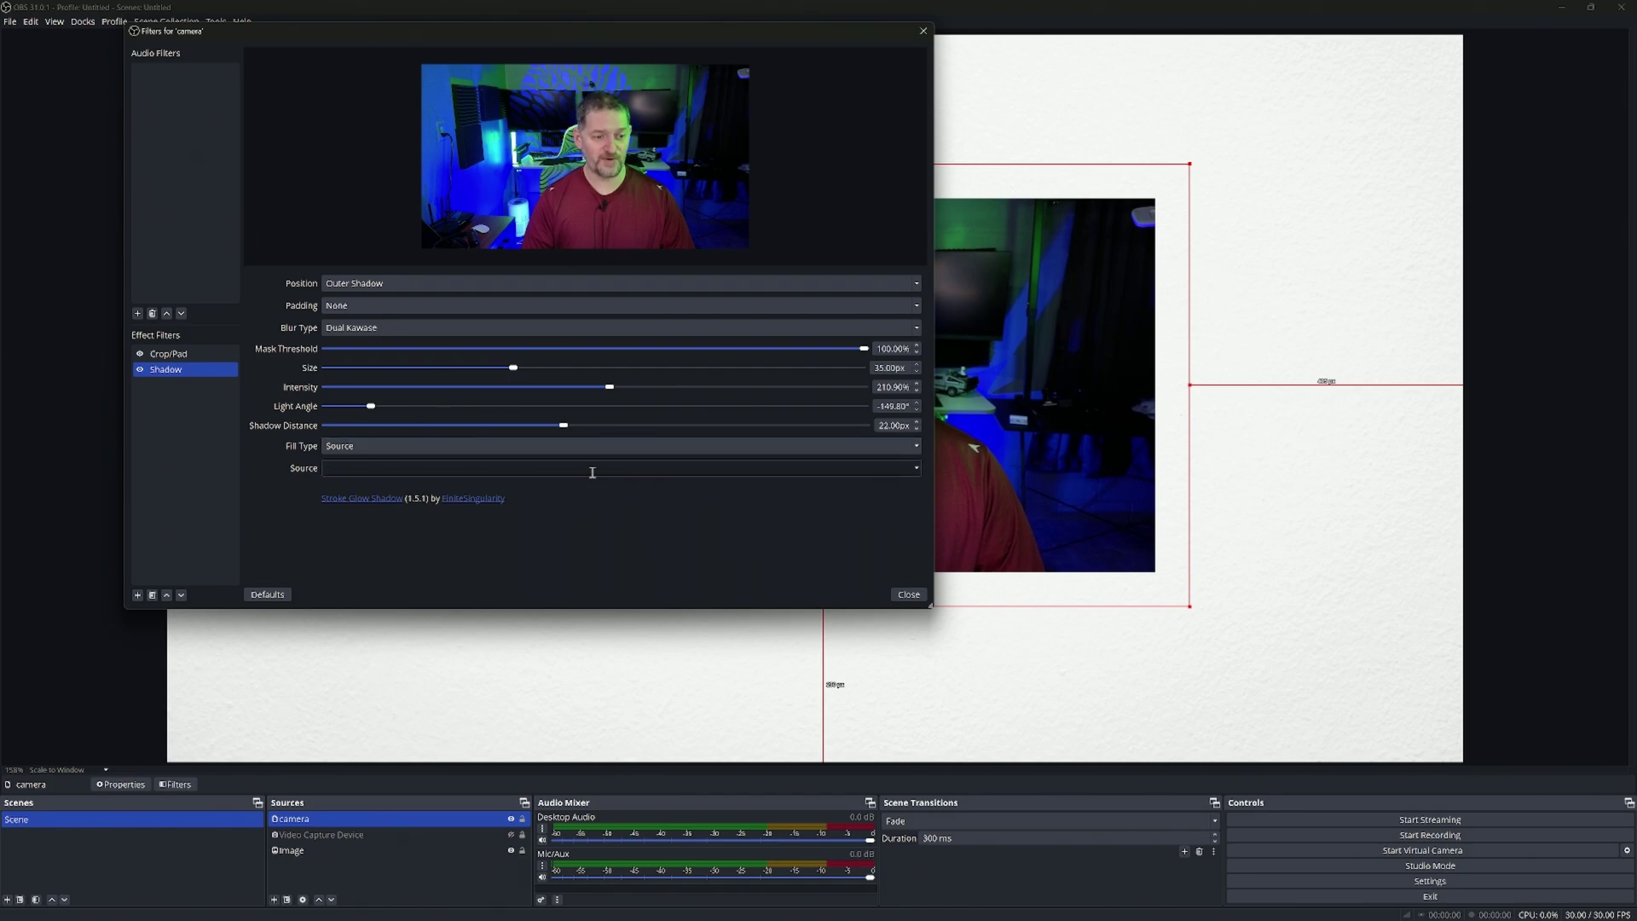
# Switch the shadow fill back to Color and close the camera's filters window.
pyautogui.click(917, 469)
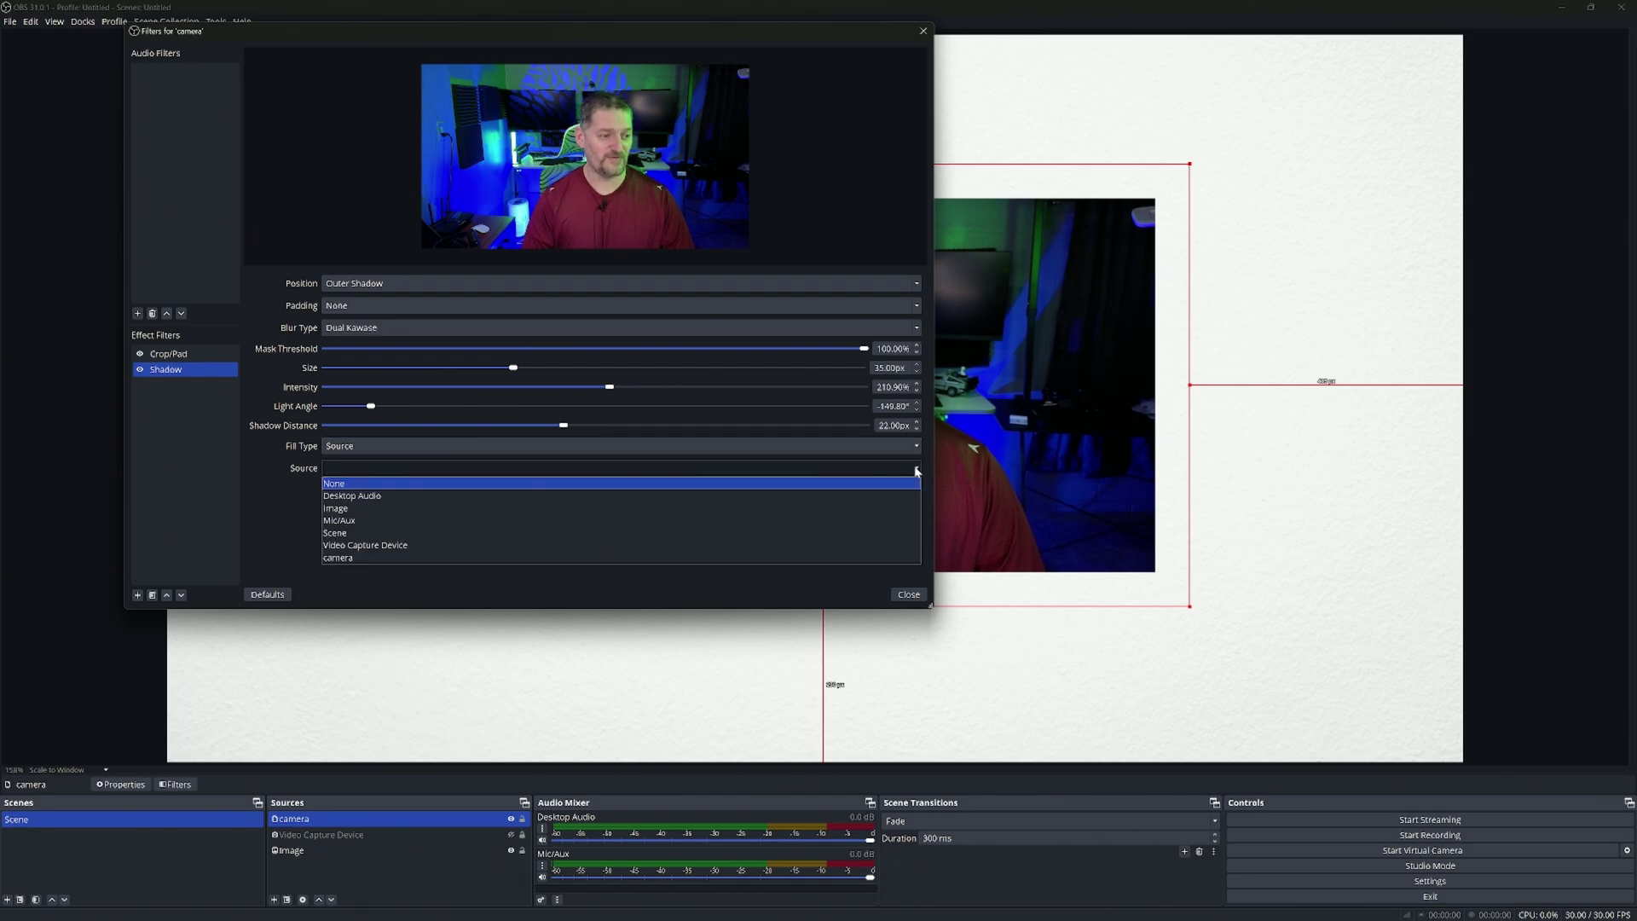
pyautogui.click(918, 470)
pyautogui.click(346, 446)
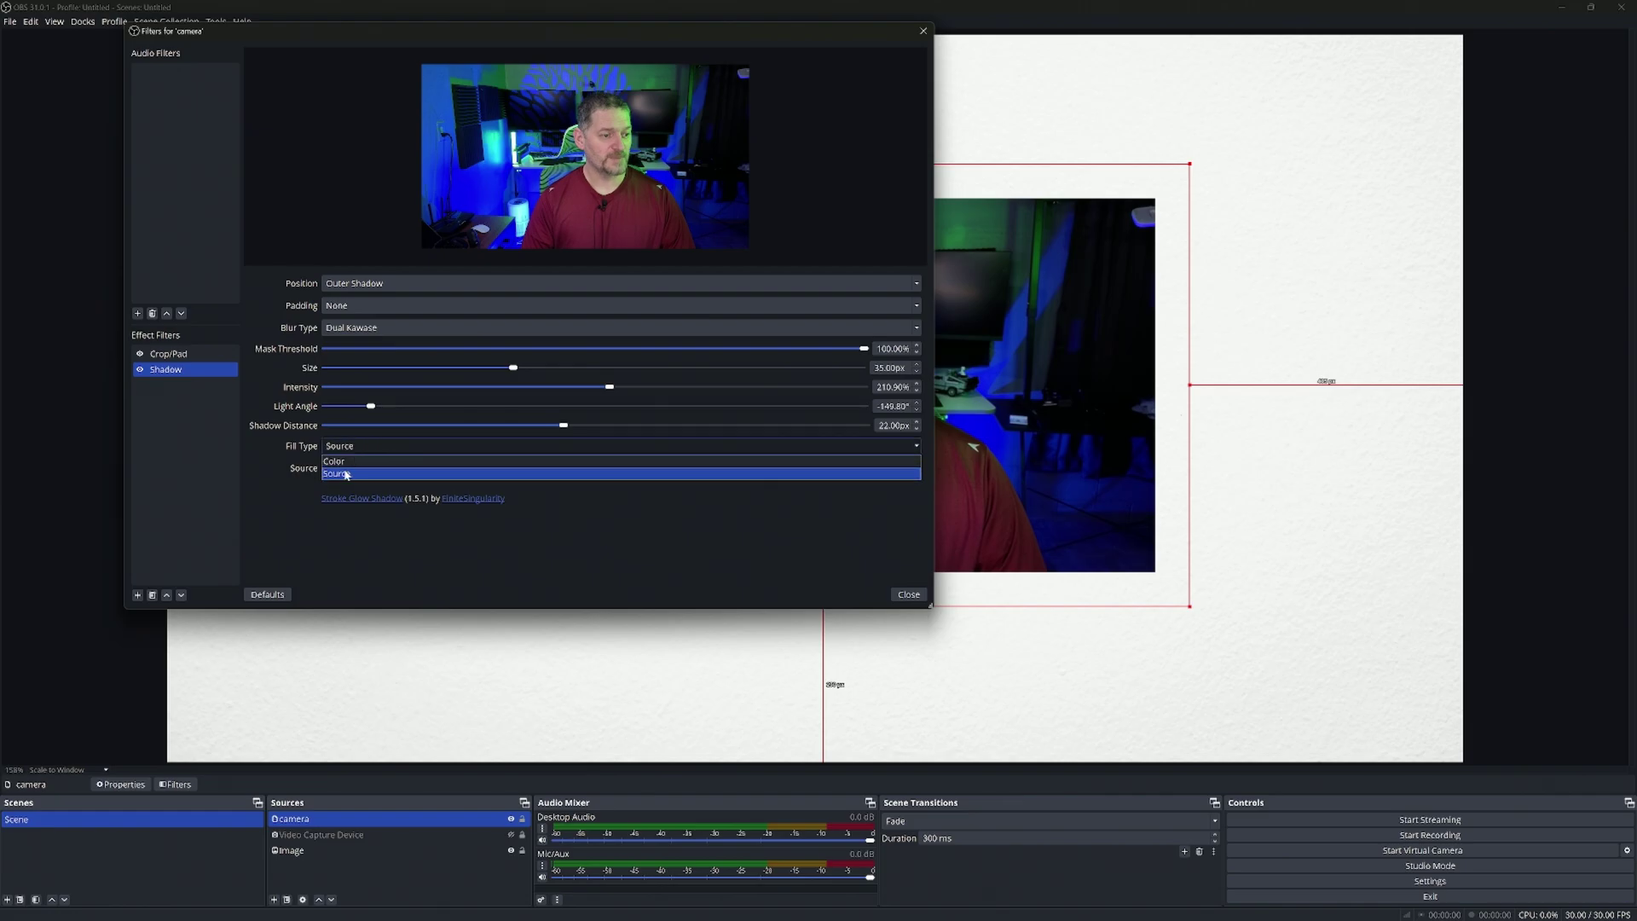
pyautogui.click(345, 467)
pyautogui.click(908, 594)
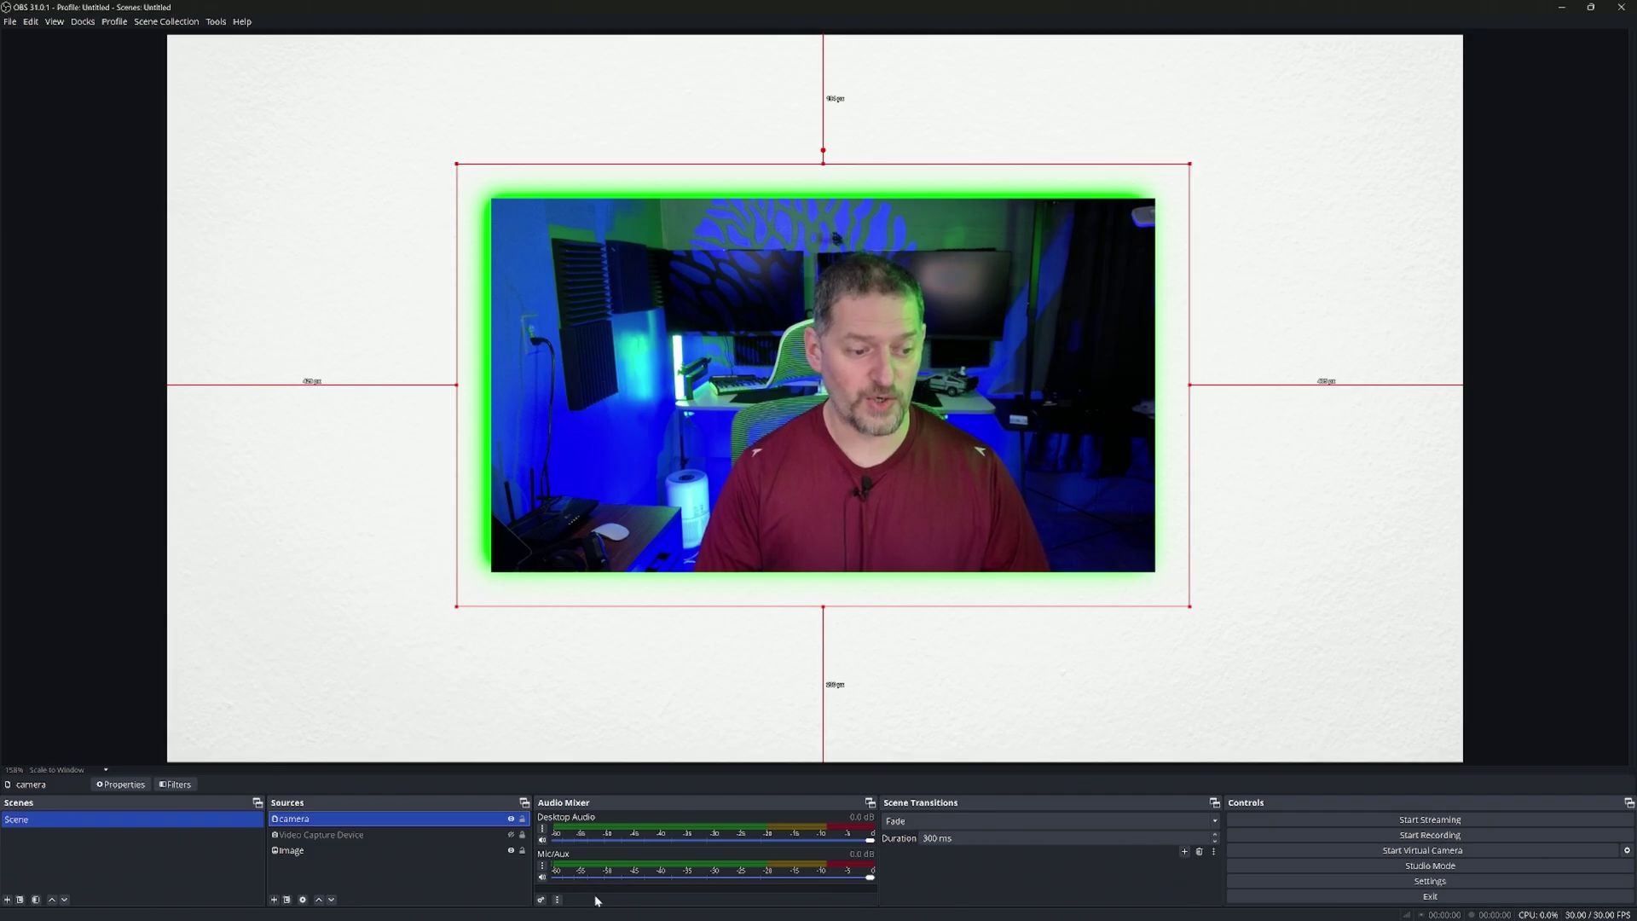
# Hide the white background Image source and select the camera source.
pyautogui.click(510, 851)
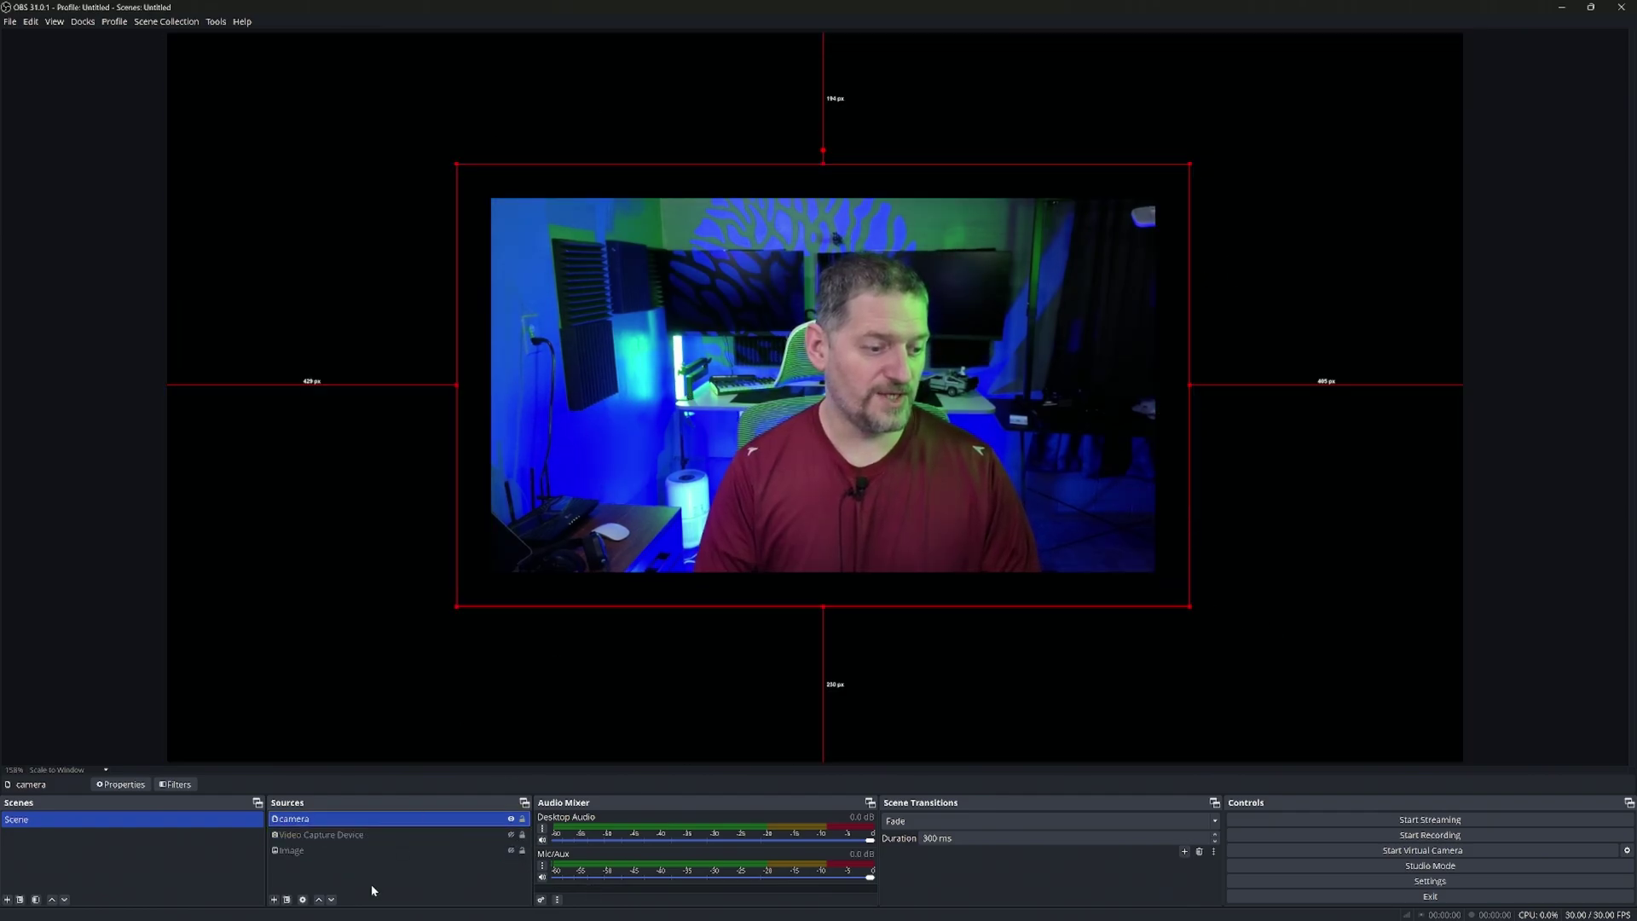
pyautogui.click(274, 899)
pyautogui.click(449, 820)
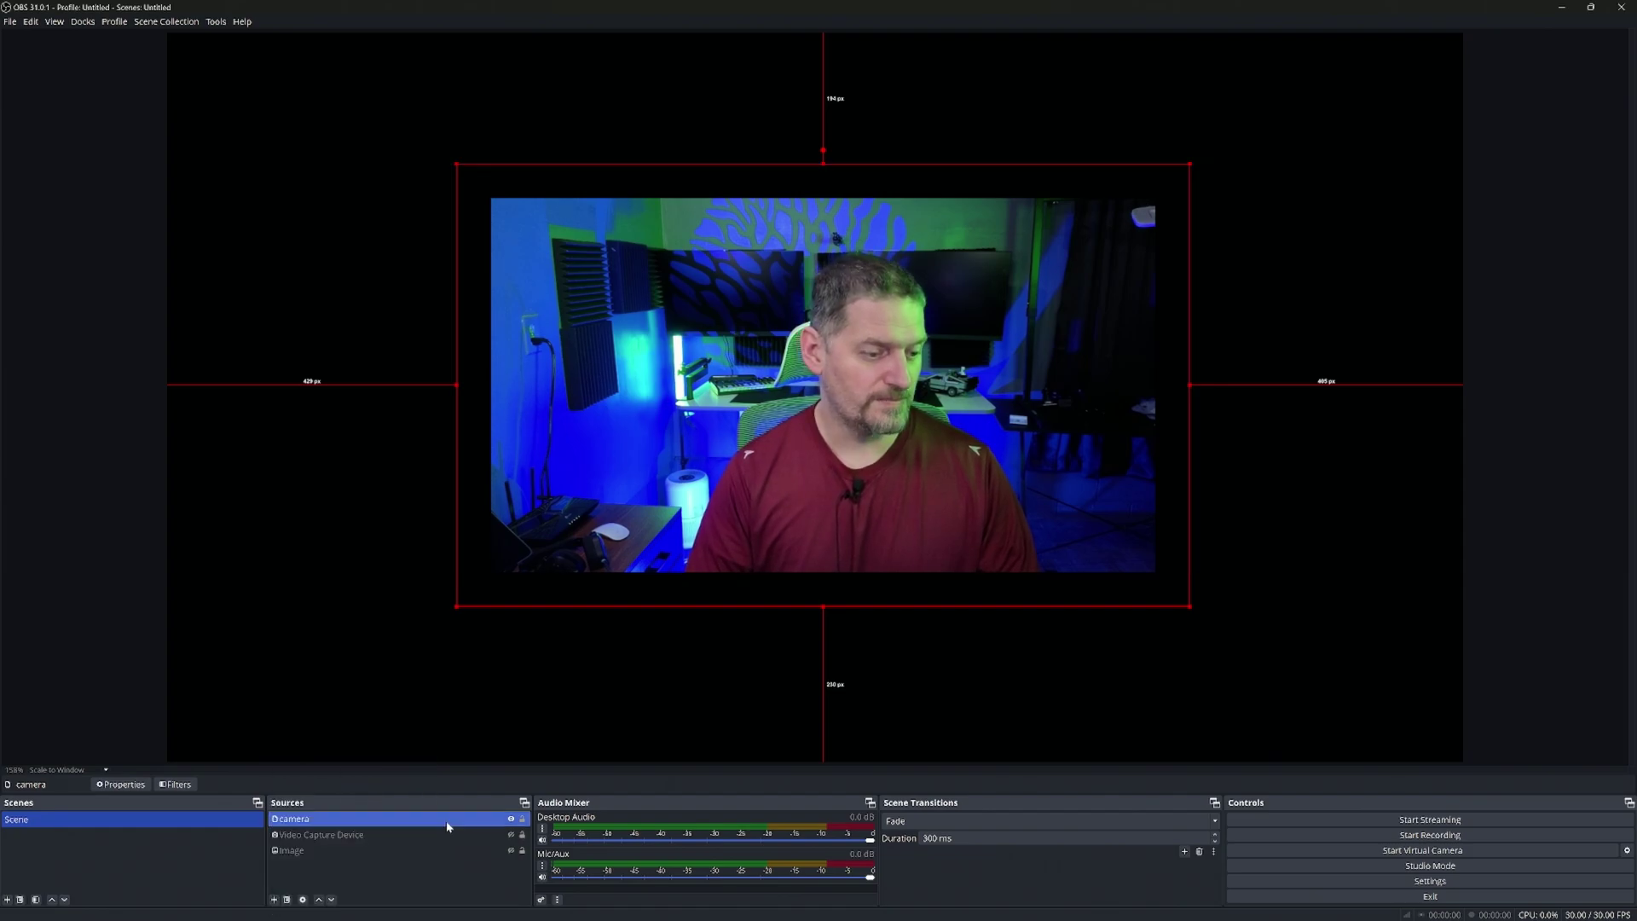
# Choose Advanced Mask from the camera's effect filter list.
pyautogui.rightClick(450, 820)
pyautogui.click(477, 797)
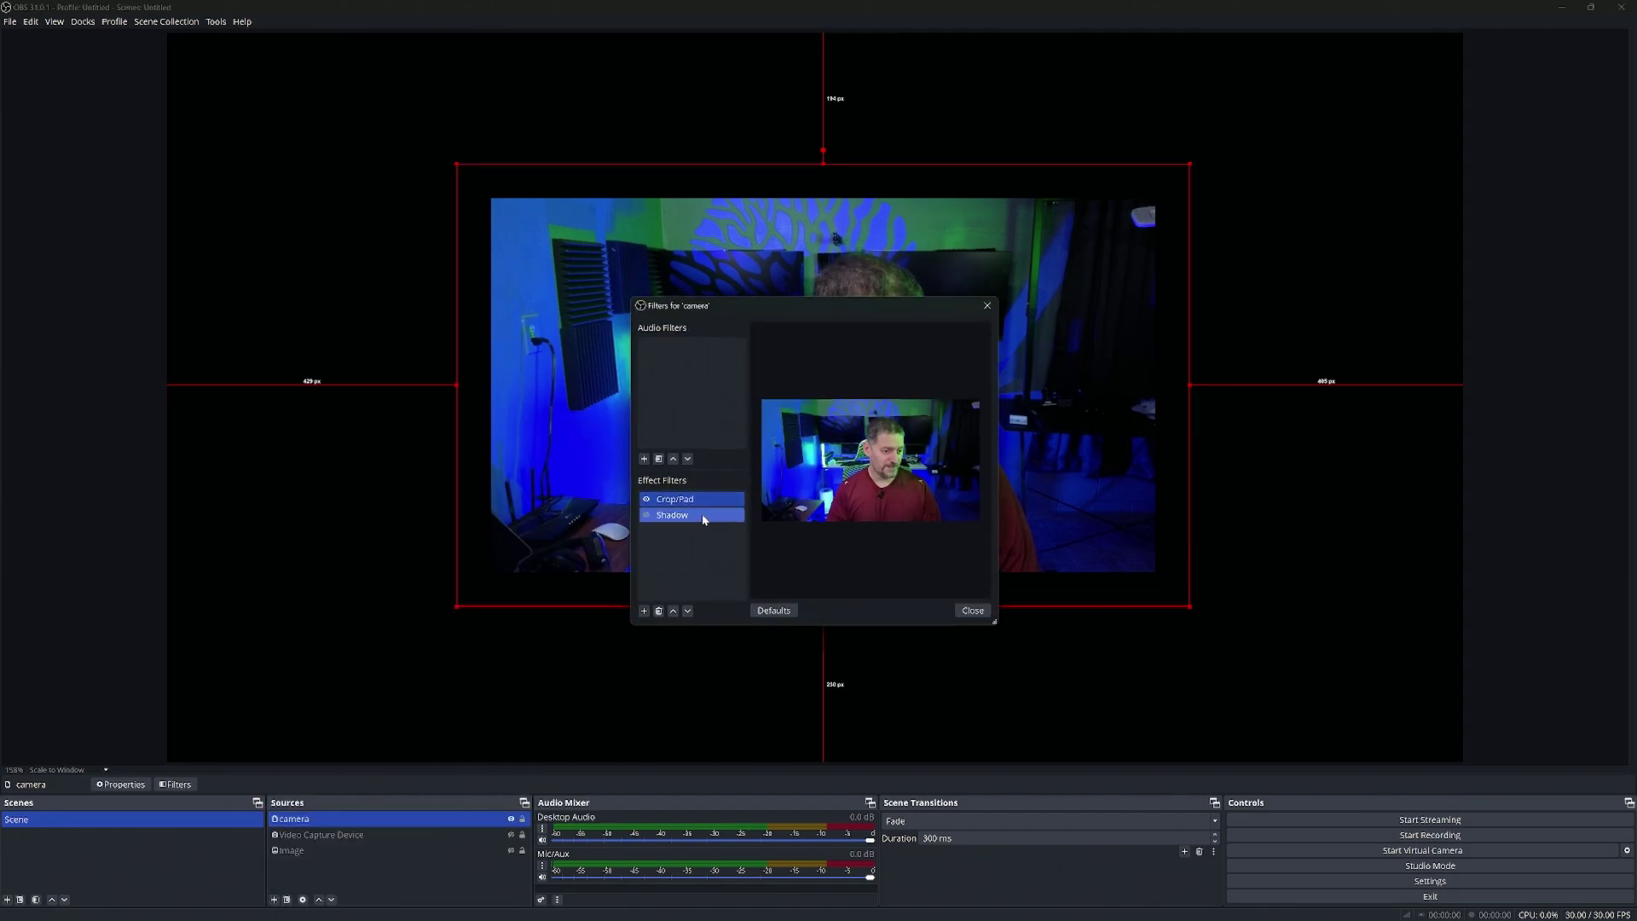
pyautogui.click(645, 611)
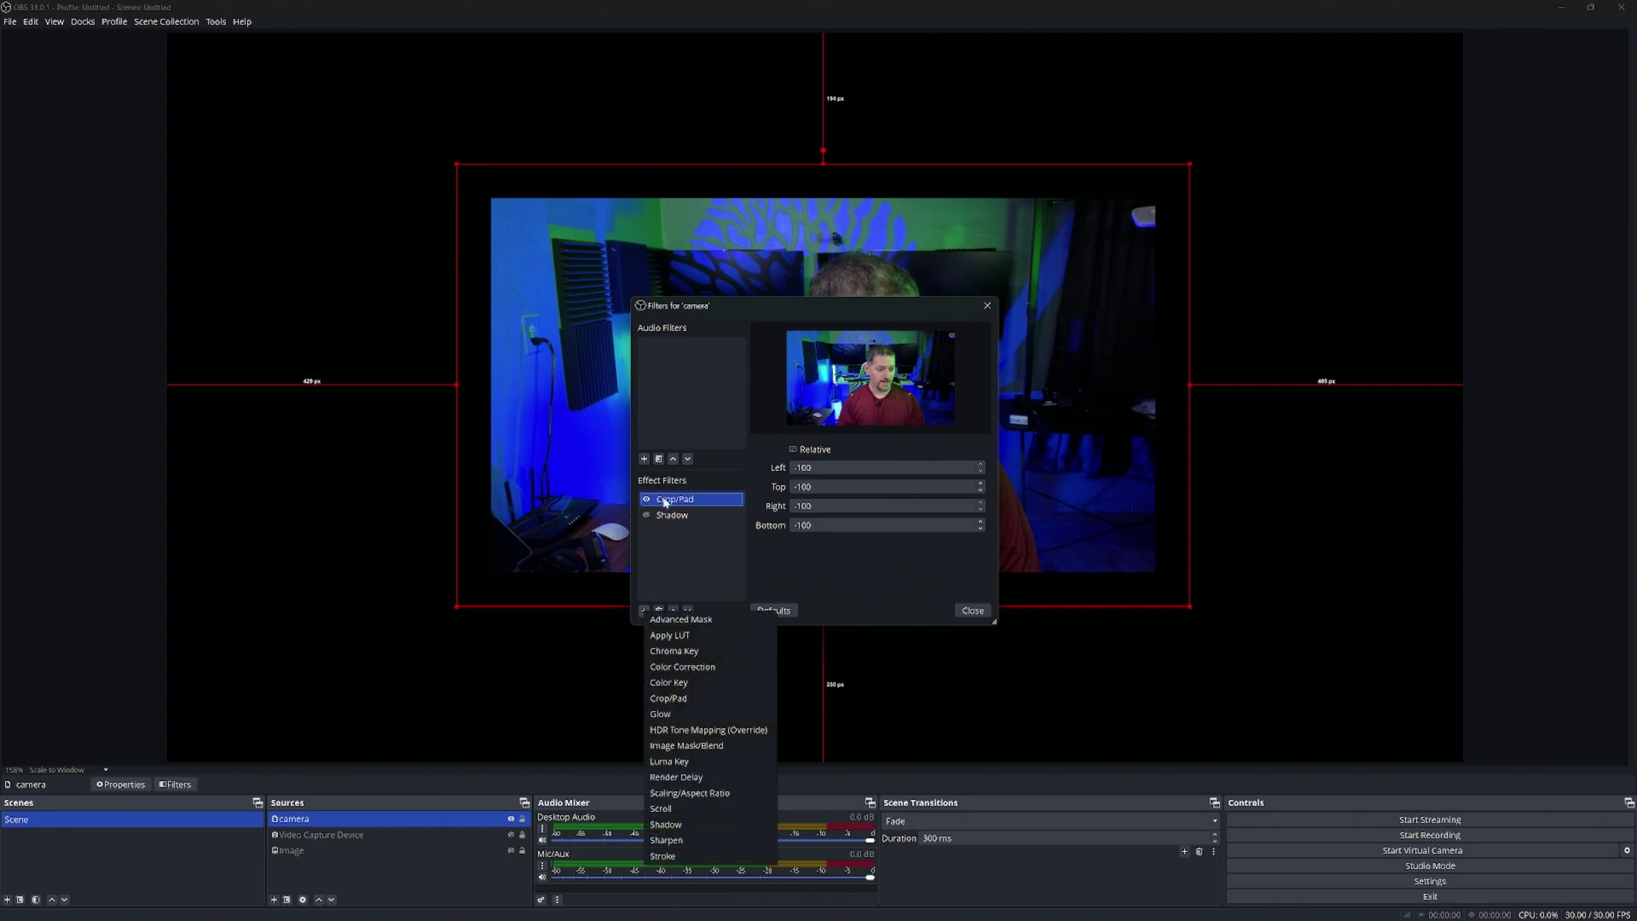
pyautogui.click(683, 620)
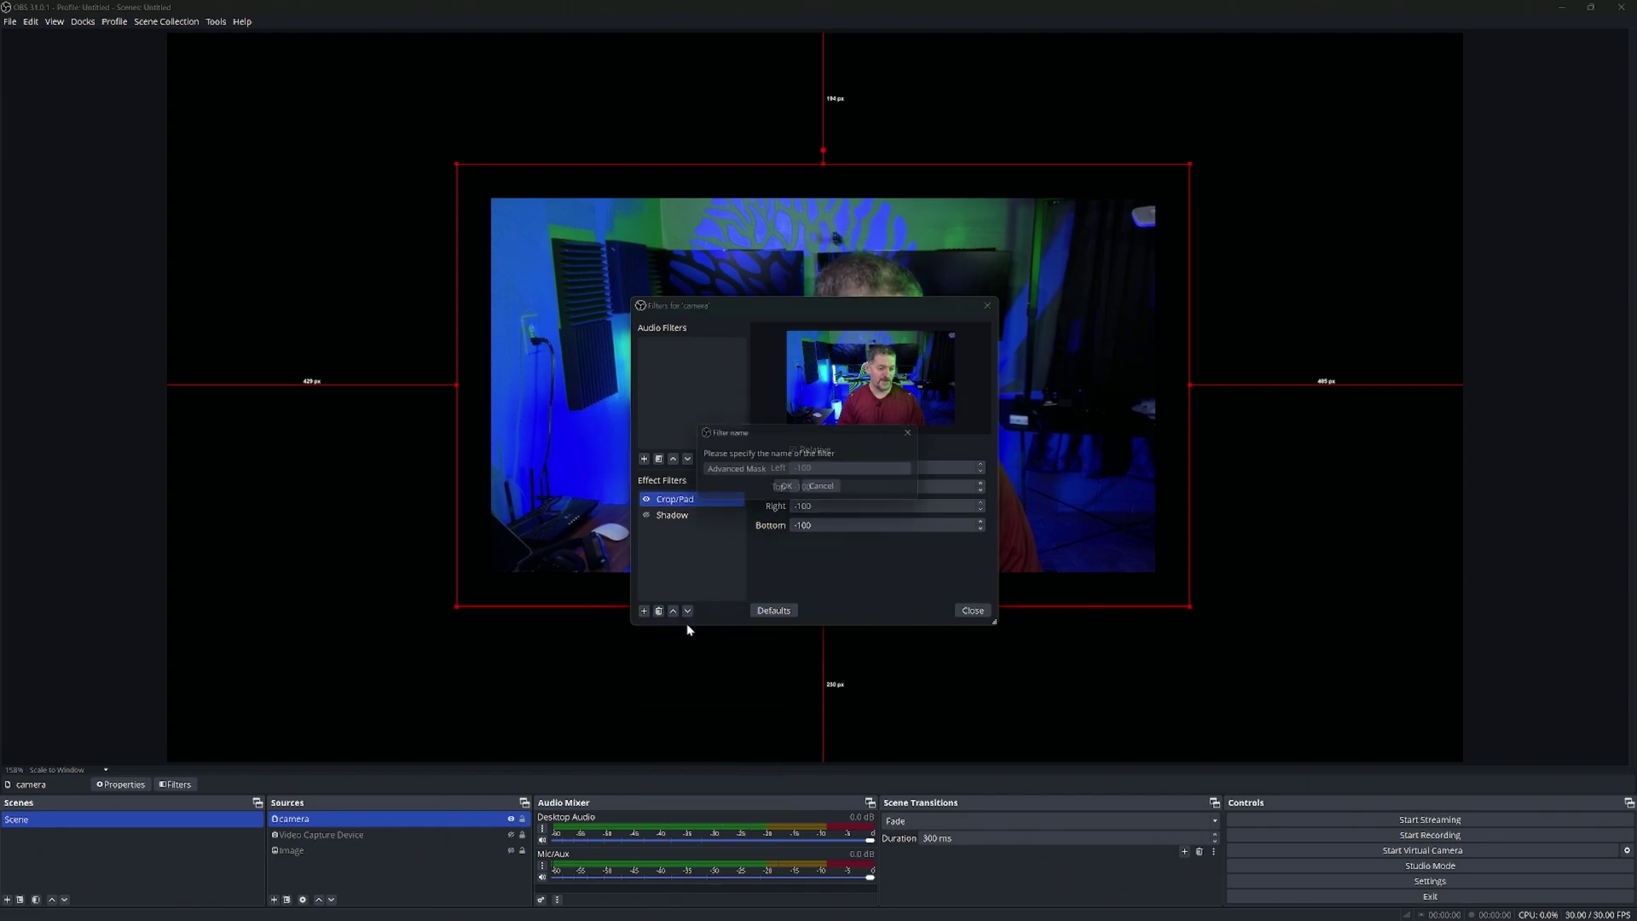
# Confirm the new Advanced Mask filter and enlarge its settings window, moving it aside.
pyautogui.click(786, 490)
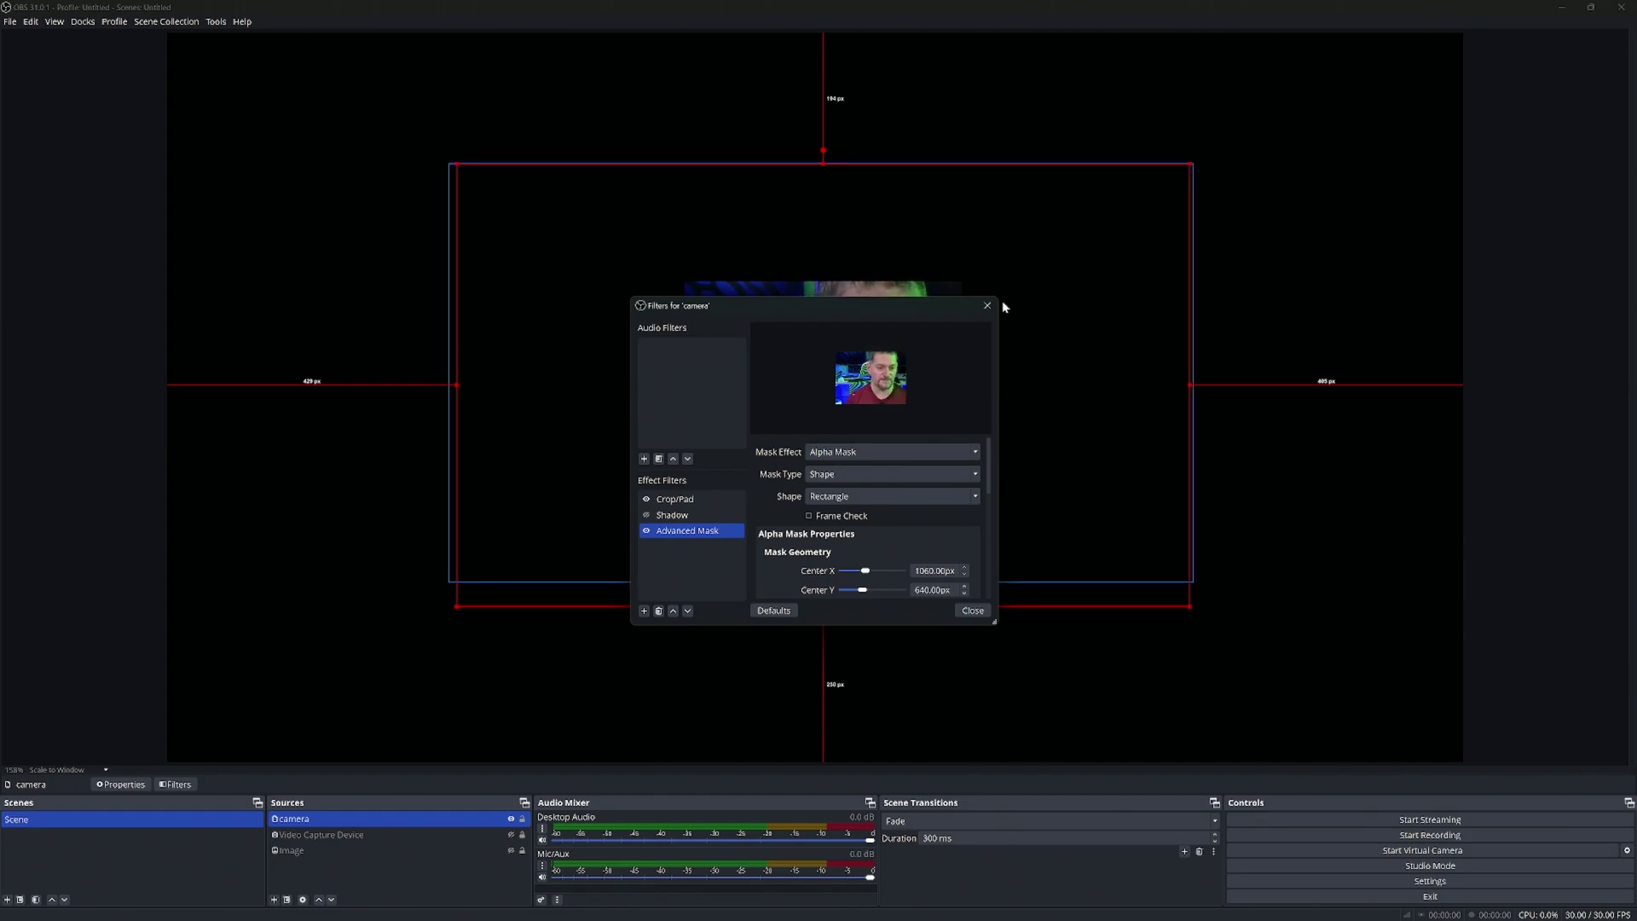
pyautogui.moveTo(996, 300); pyautogui.dragTo(1424, 75)
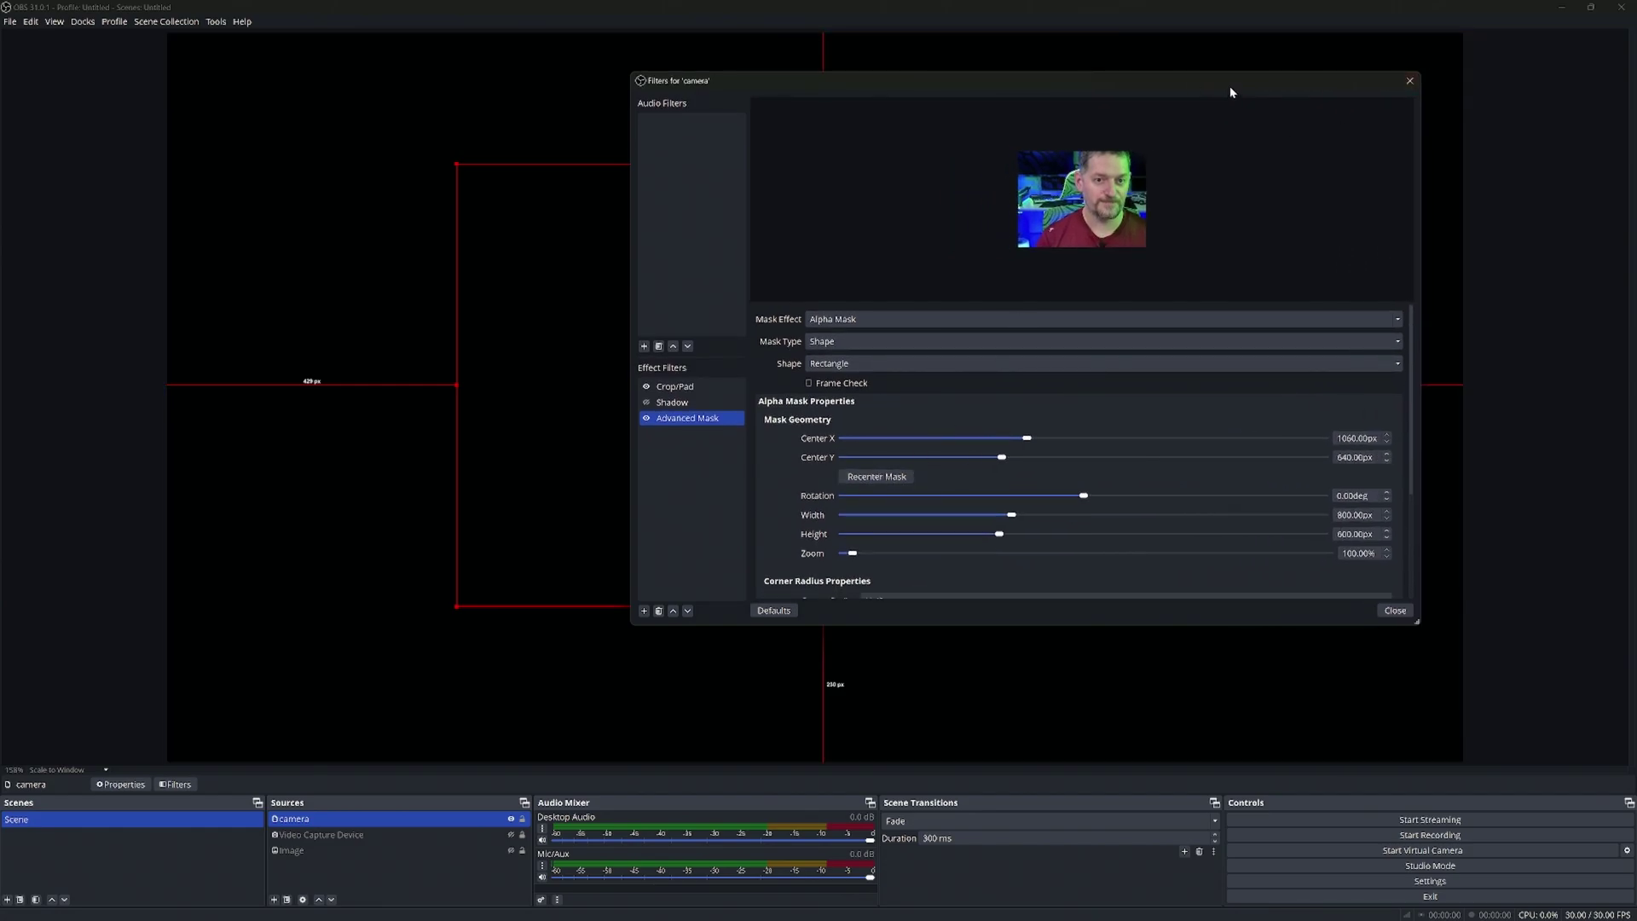
pyautogui.moveTo(1231, 91); pyautogui.dragTo(1031, 108)
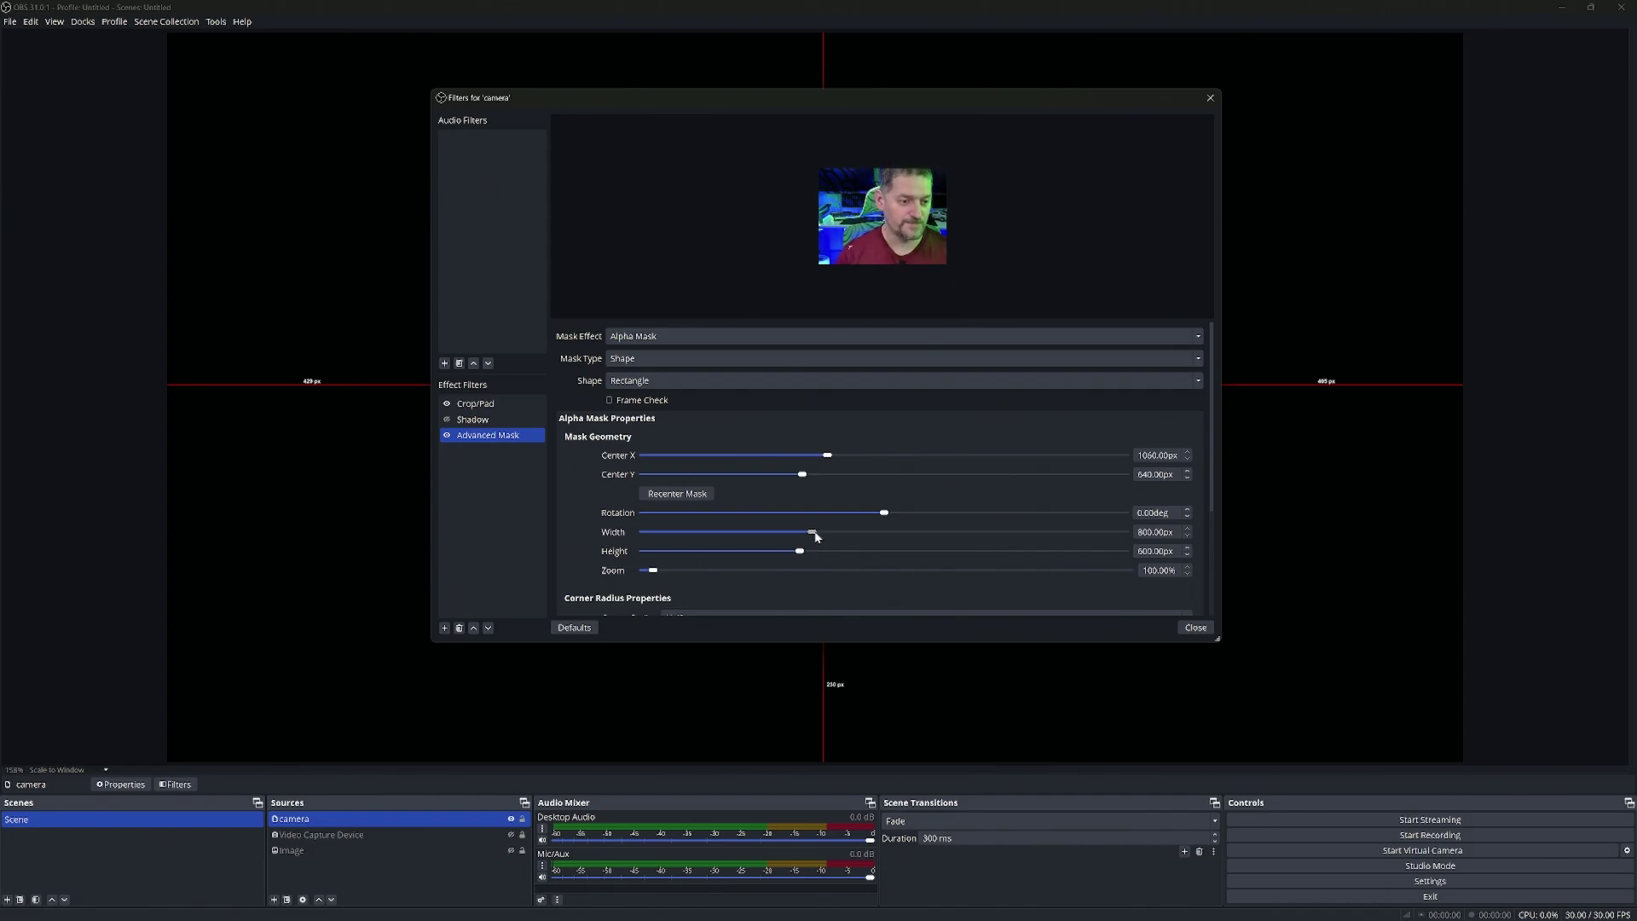
# Size the camera mask rectangle to 1717 px by 966 px at 84% zoom.
pyautogui.moveTo(814, 533)
pyautogui.mouseDown()
pyautogui.moveTo(870, 548)
pyautogui.moveTo(823, 555)
pyautogui.mouseUp()
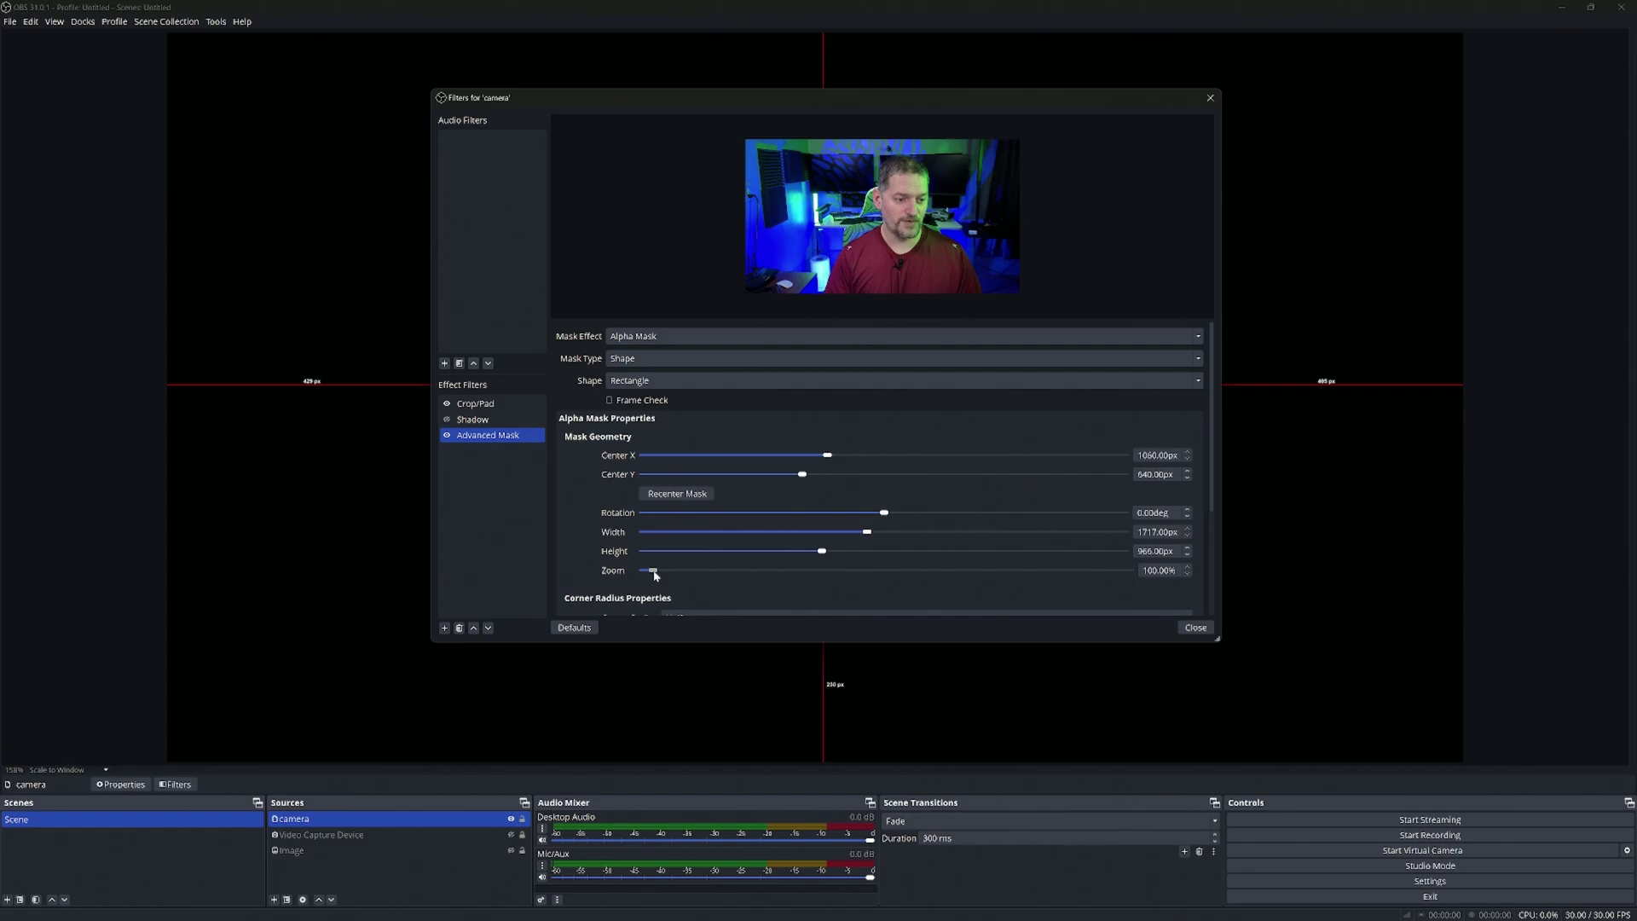
pyautogui.moveTo(654, 574); pyautogui.dragTo(654, 574)
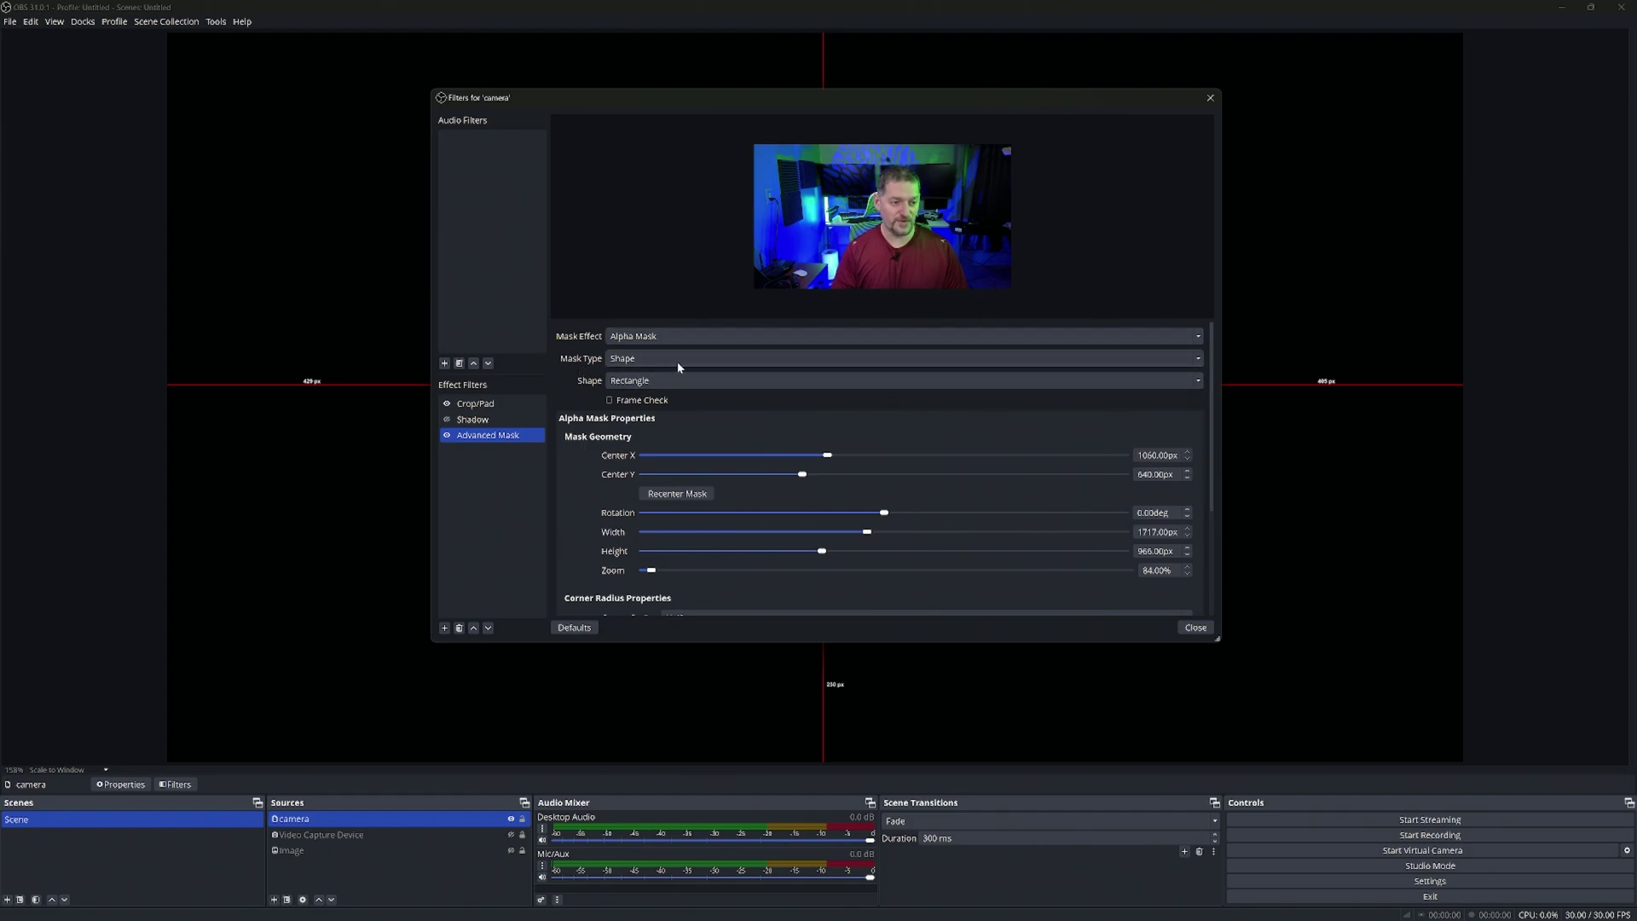
pyautogui.moveTo(1212, 420); pyautogui.dragTo(1221, 561)
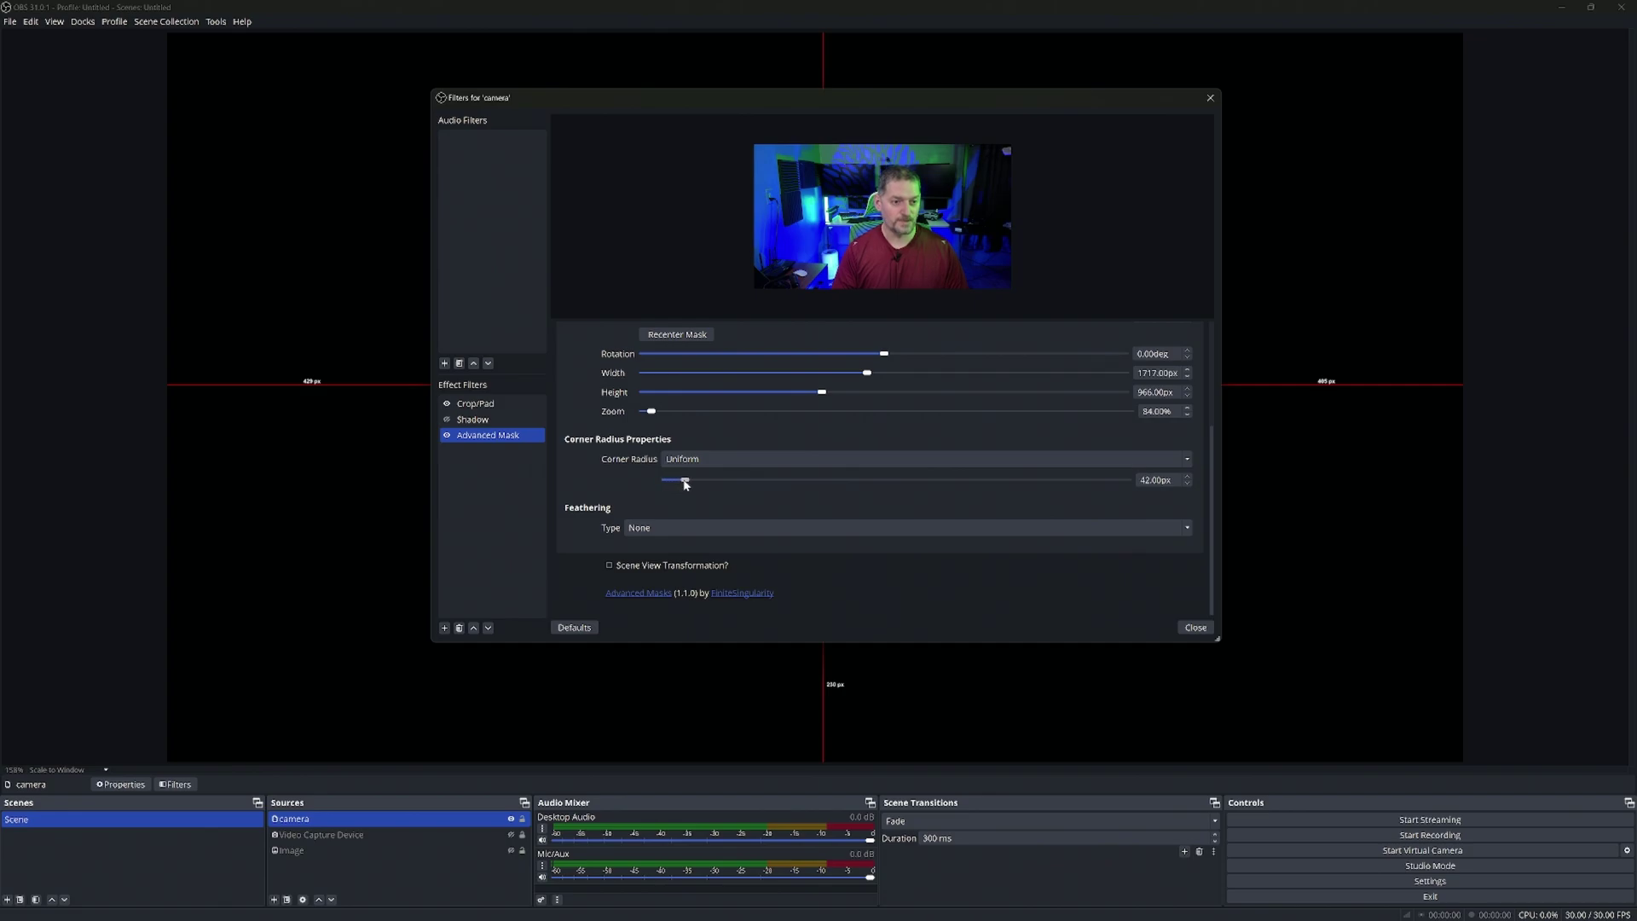
# Round the mask corners to 88 px and trim it to 1519 px by 936 px.
pyautogui.moveTo(906, 108); pyautogui.dragTo(437, 141)
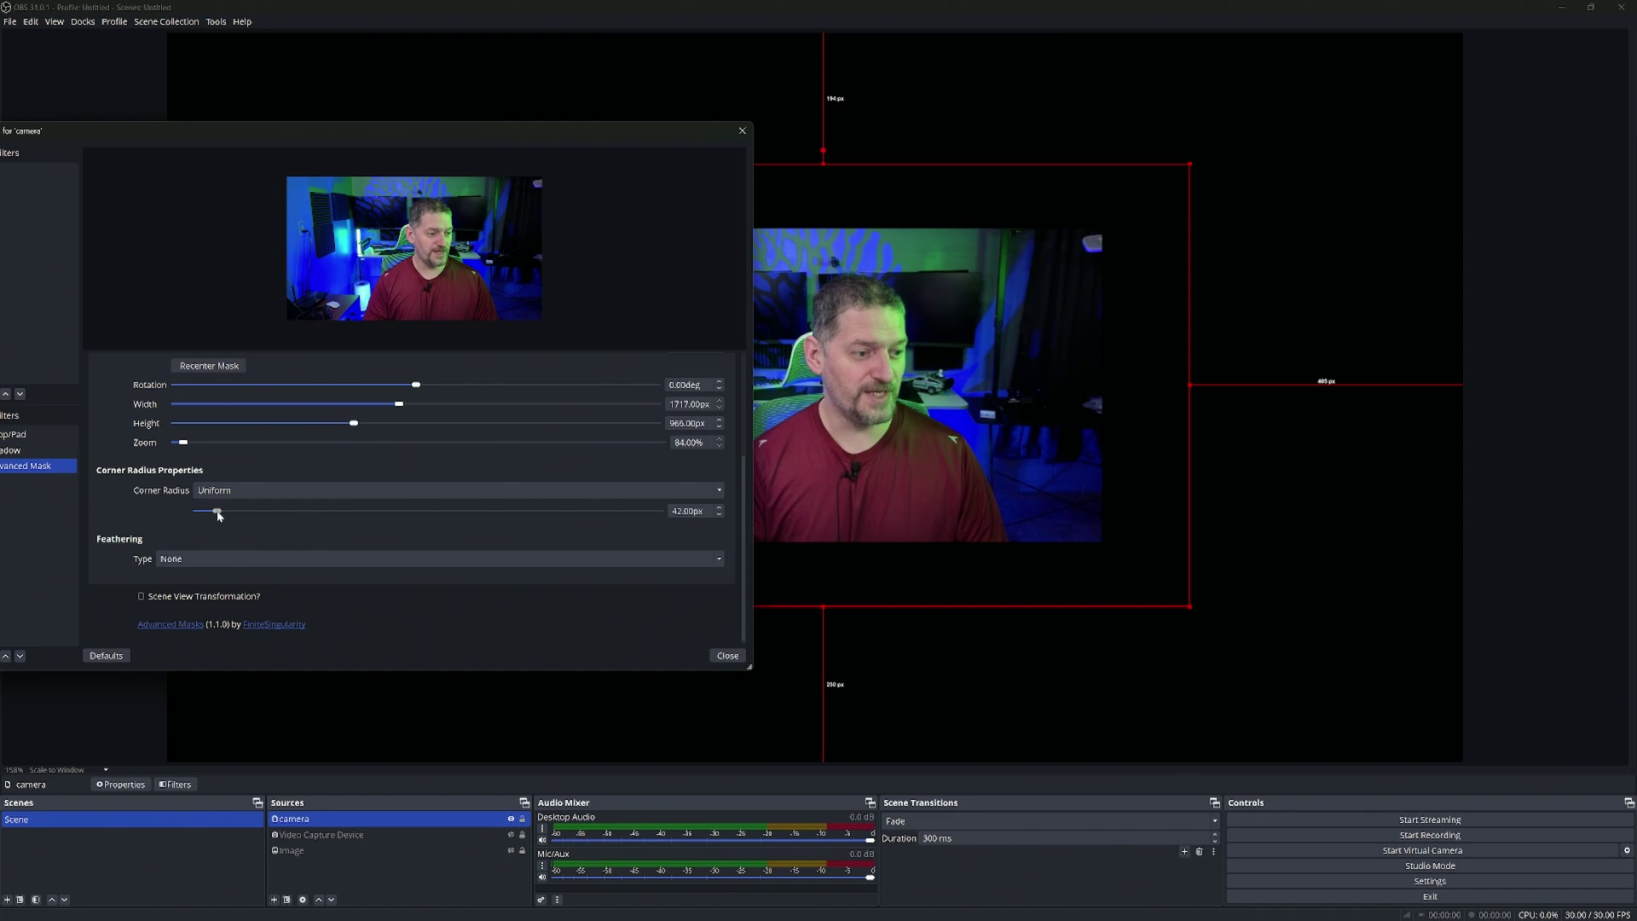
pyautogui.moveTo(216, 512); pyautogui.dragTo(309, 519)
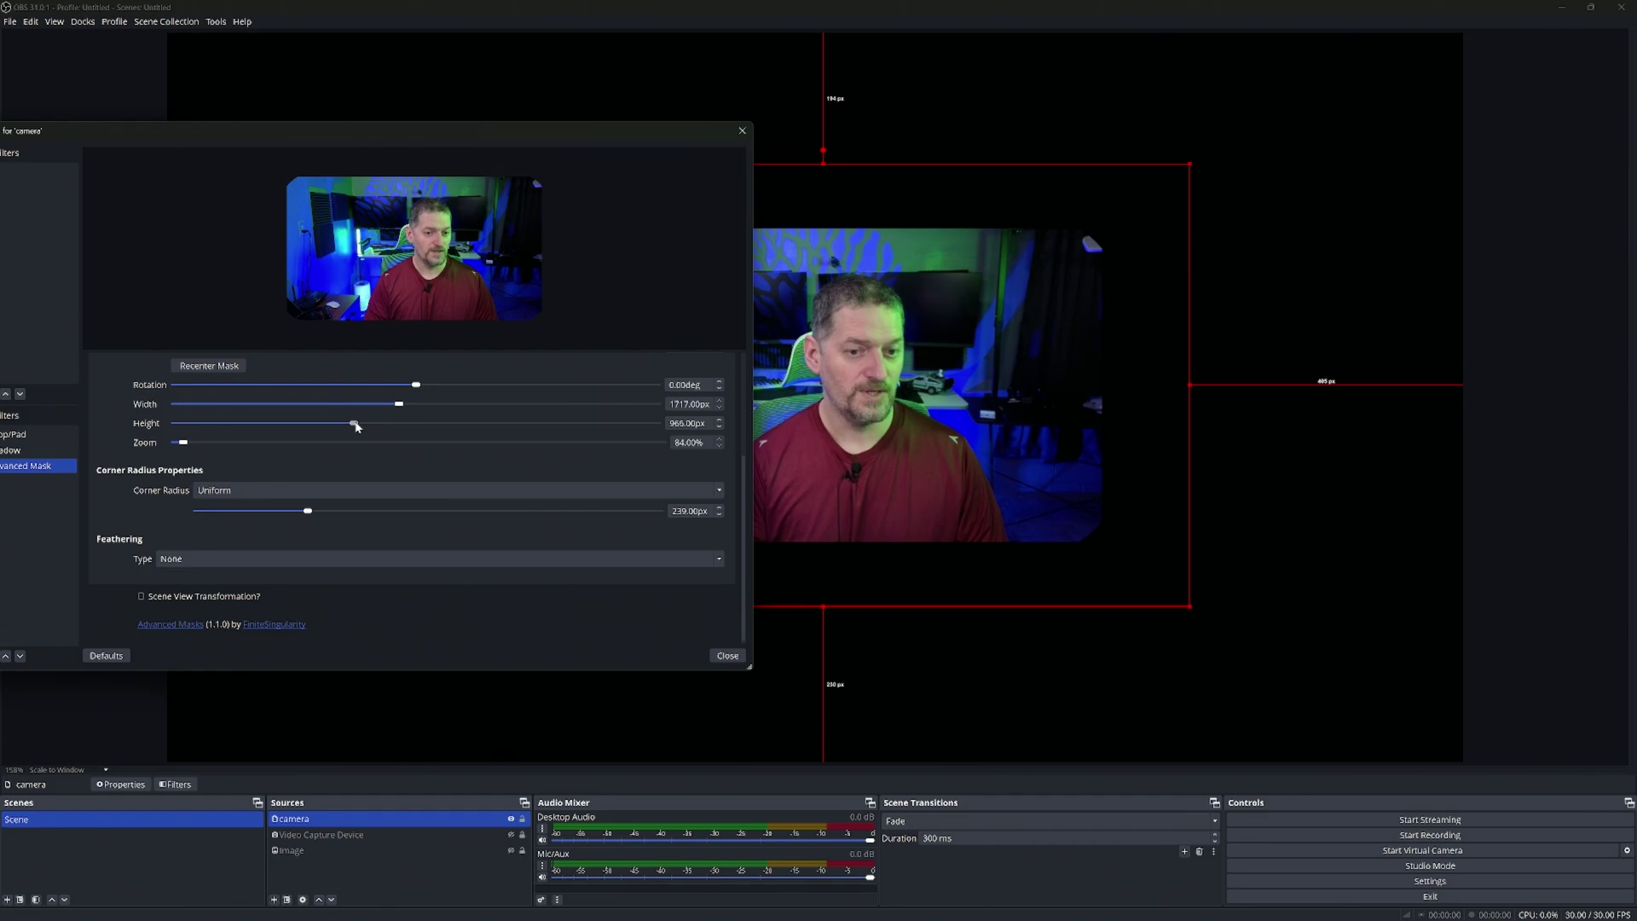
pyautogui.moveTo(357, 426); pyautogui.dragTo(389, 409)
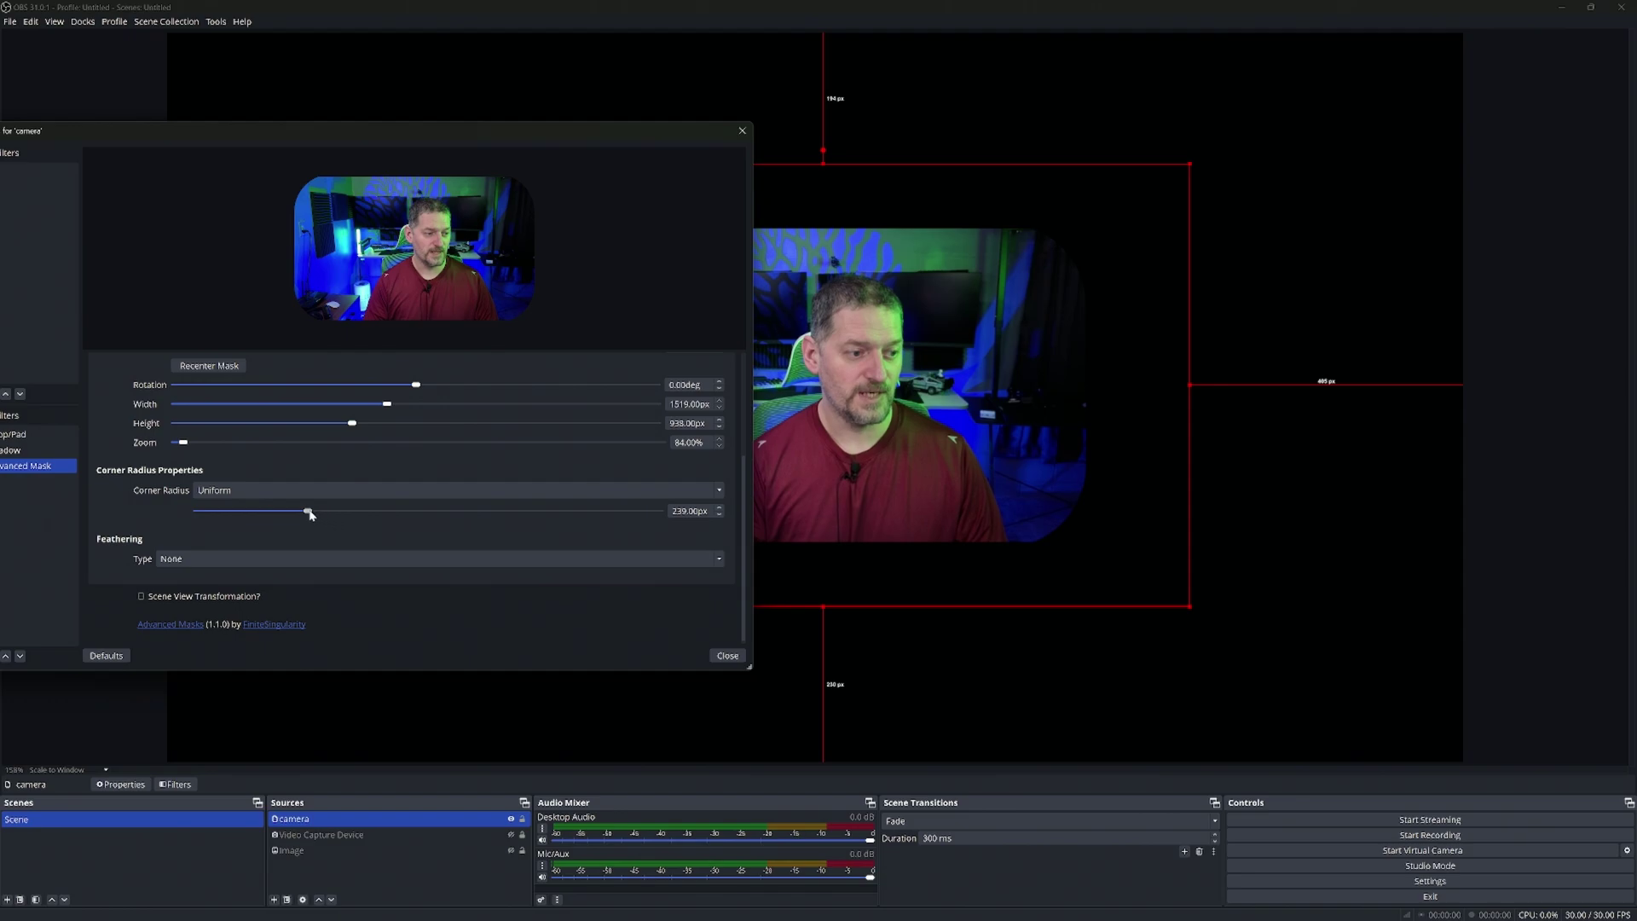
# Close the filters, unhide the white background image, and reopen the camera's filters.
pyautogui.click(741, 130)
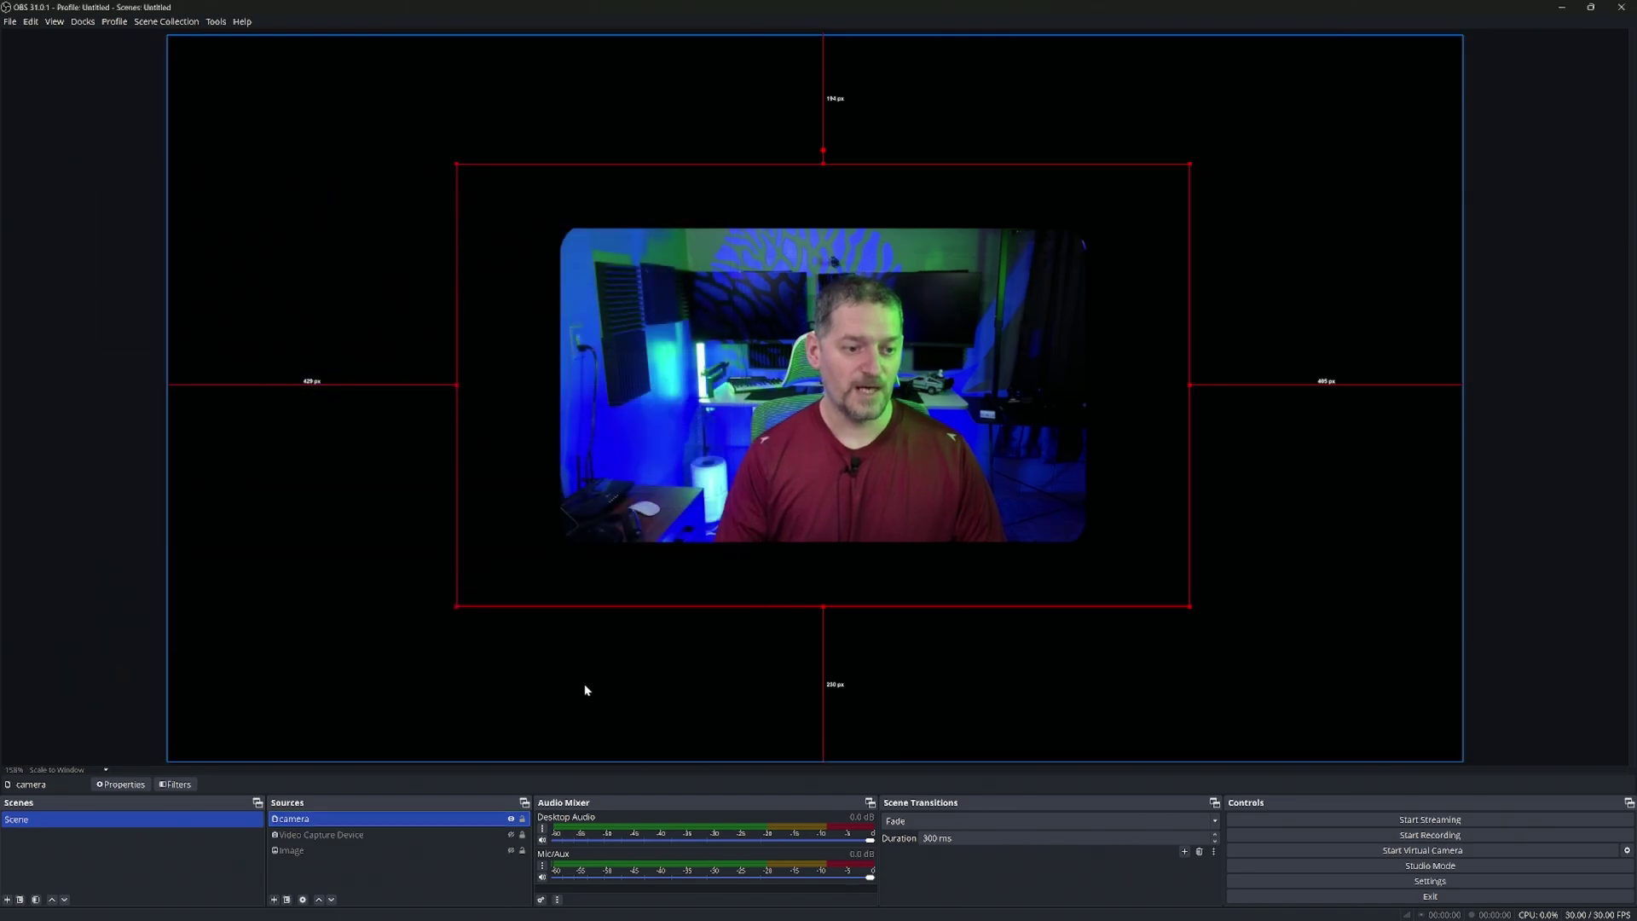
pyautogui.click(510, 852)
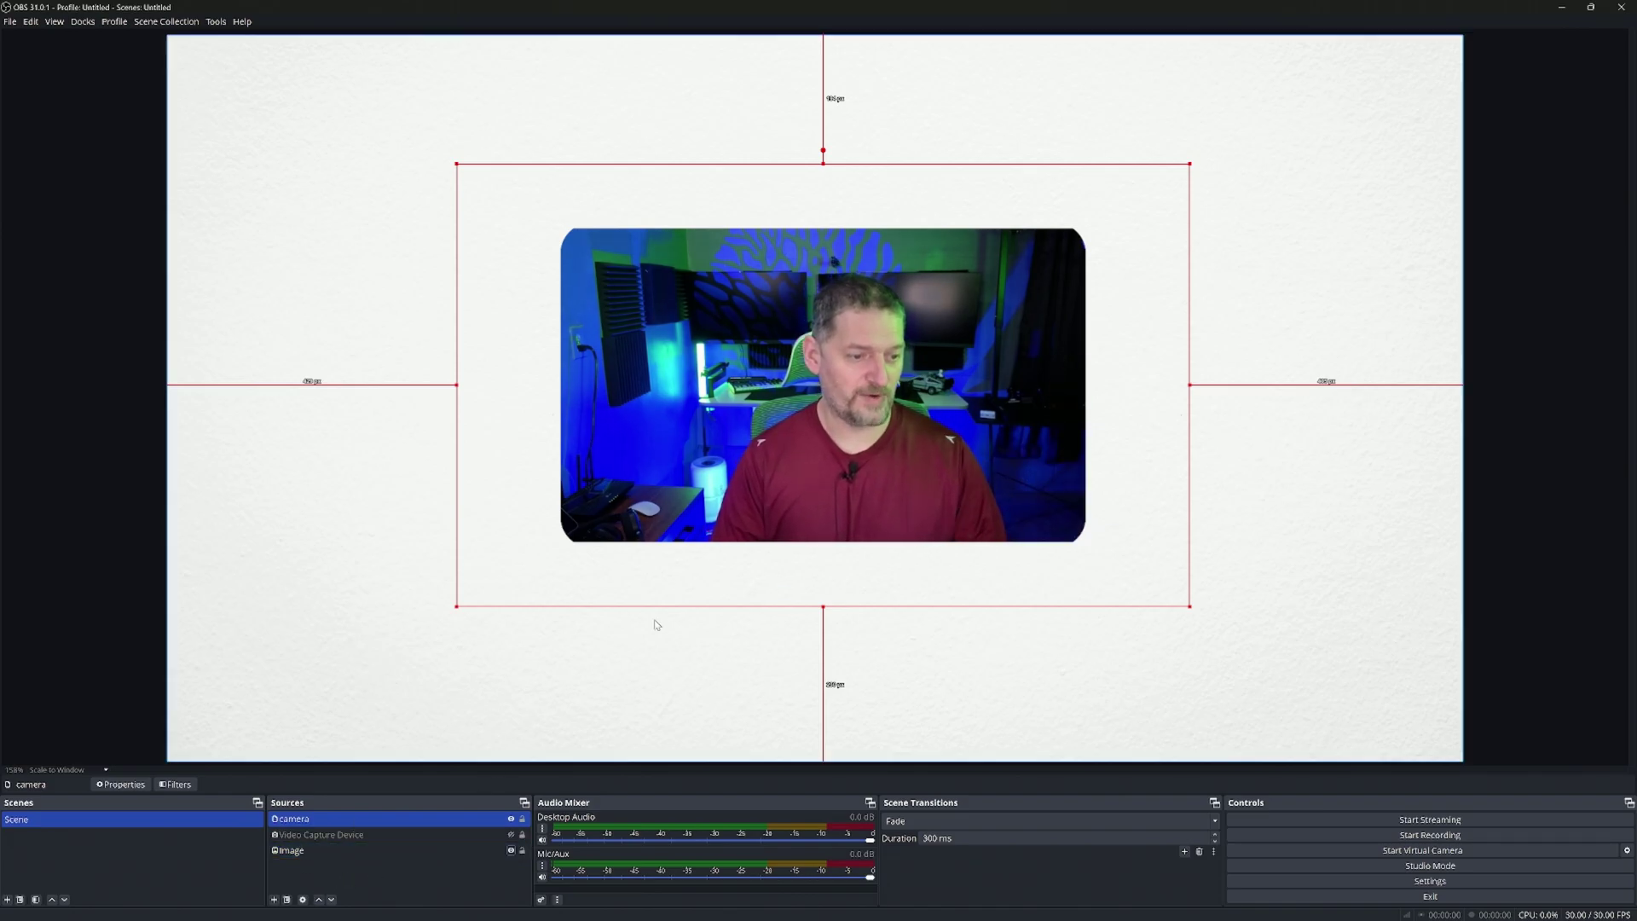
pyautogui.rightClick(301, 817)
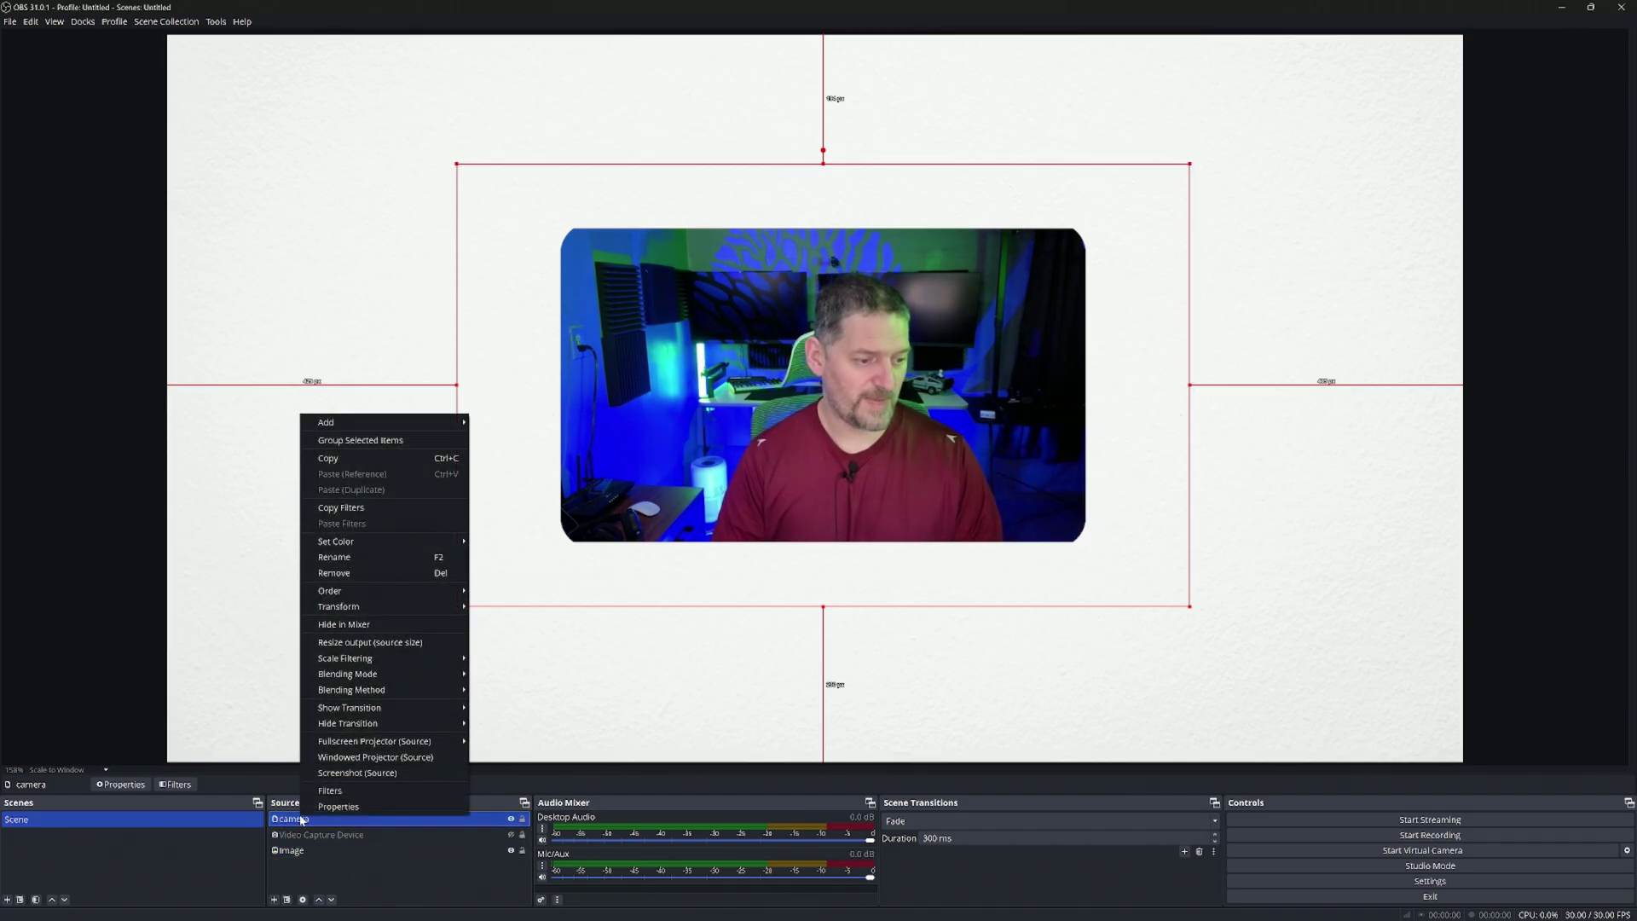
pyautogui.click(324, 791)
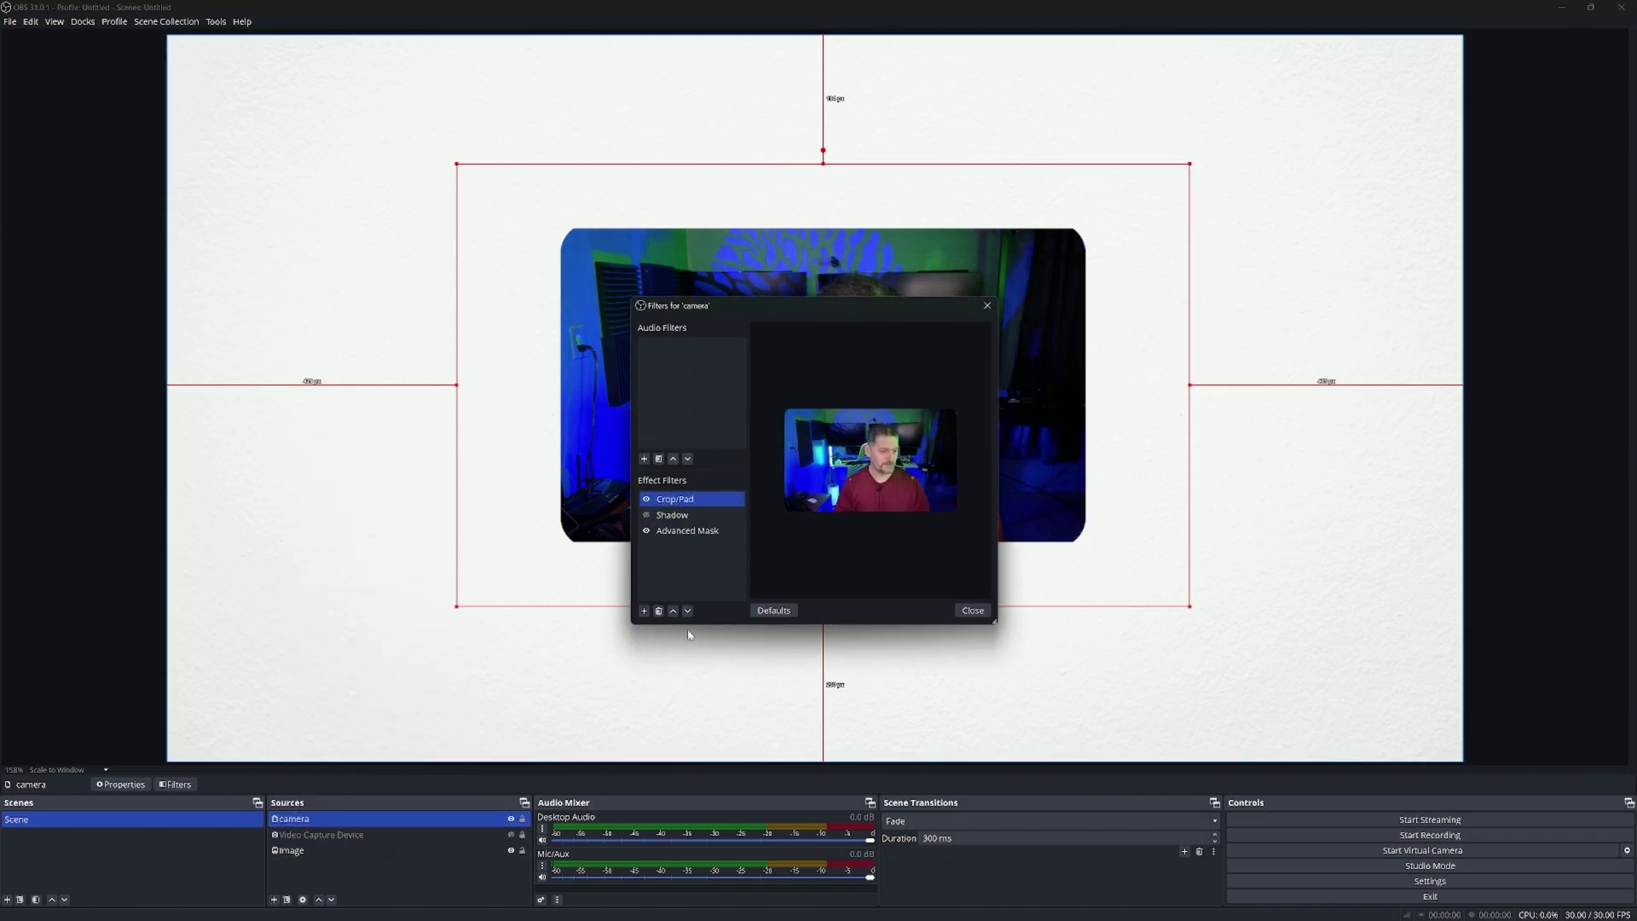
# Shorten the camera's Advanced Mask height to 876 px.
pyautogui.click(699, 532)
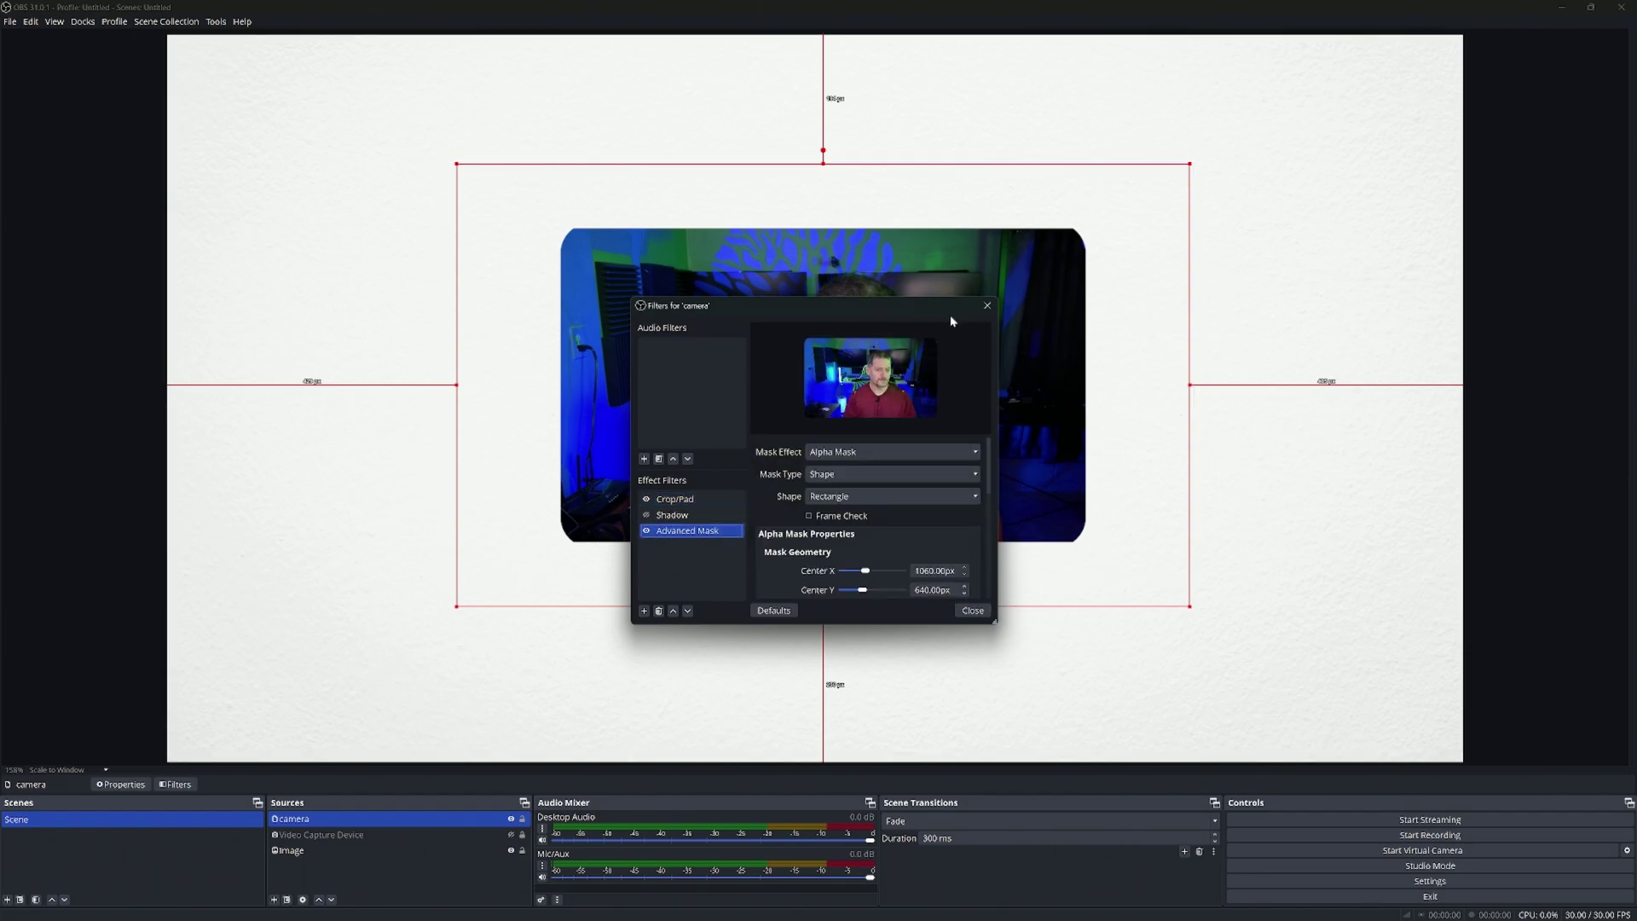
pyautogui.moveTo(944, 305); pyautogui.dragTo(362, 129)
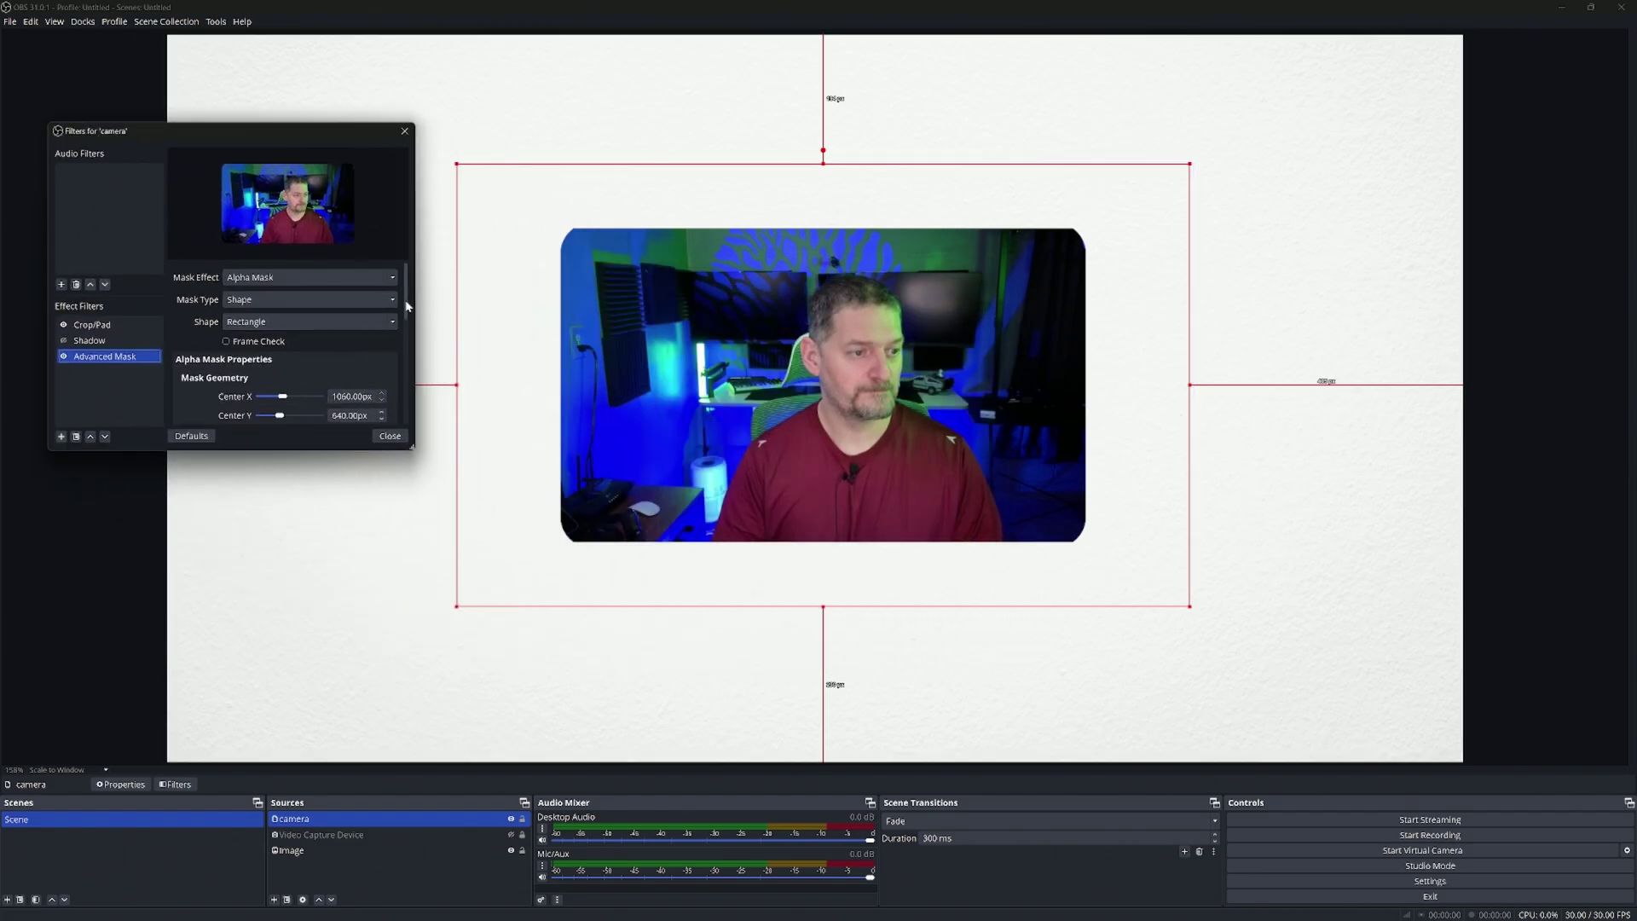
pyautogui.moveTo(406, 308); pyautogui.dragTo(407, 357)
pyautogui.moveTo(281, 312); pyautogui.dragTo(283, 316)
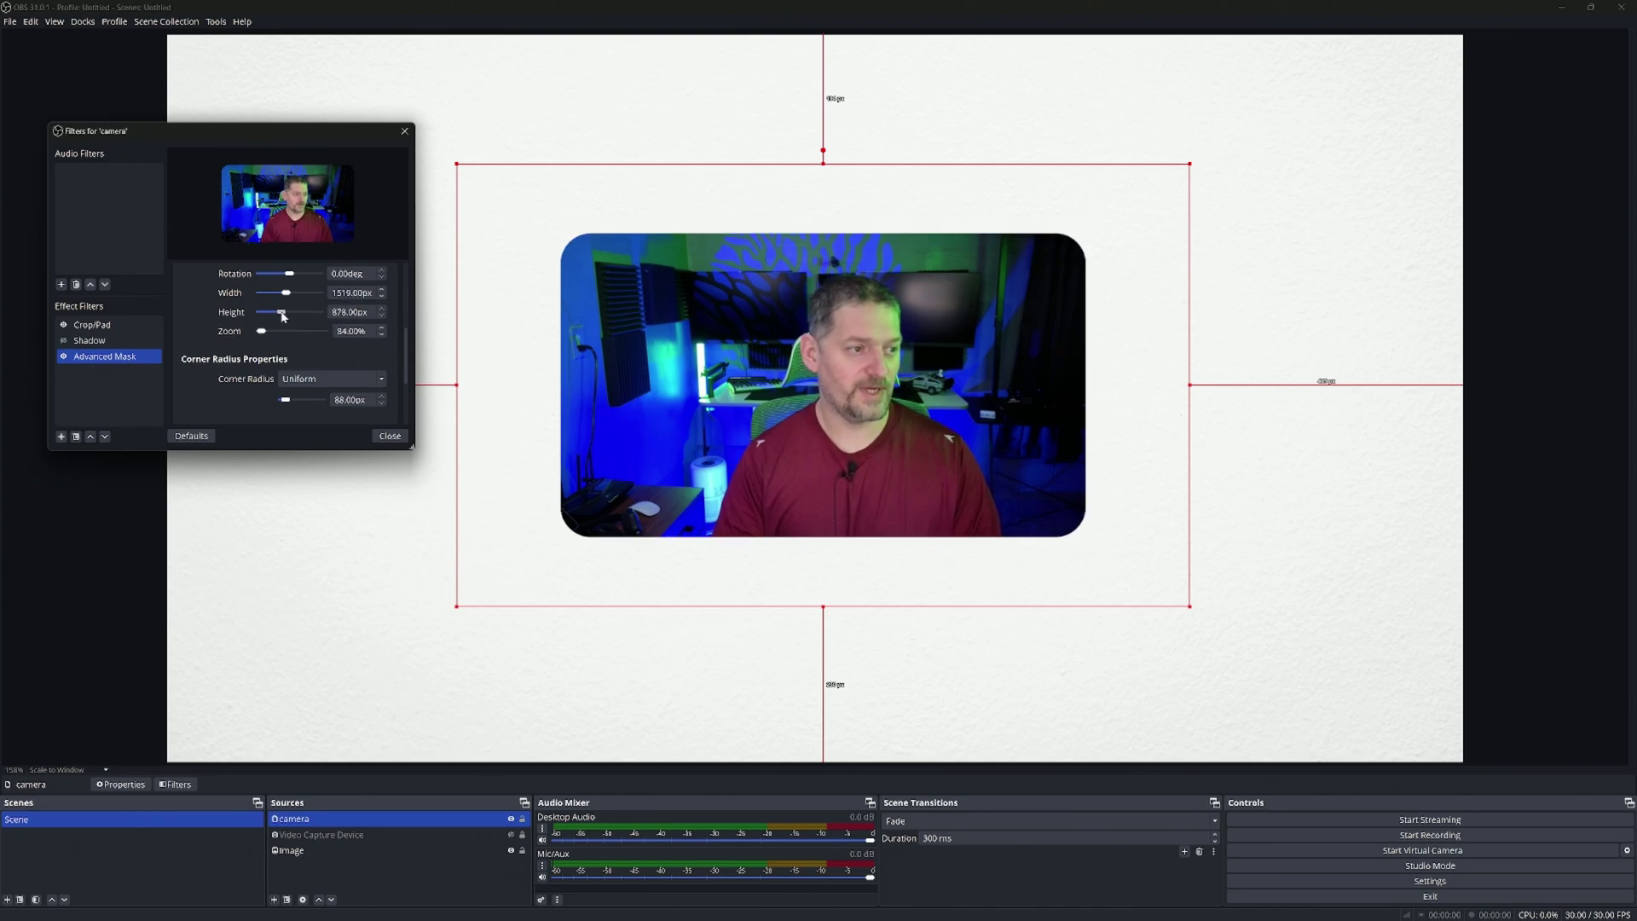
pyautogui.click(390, 436)
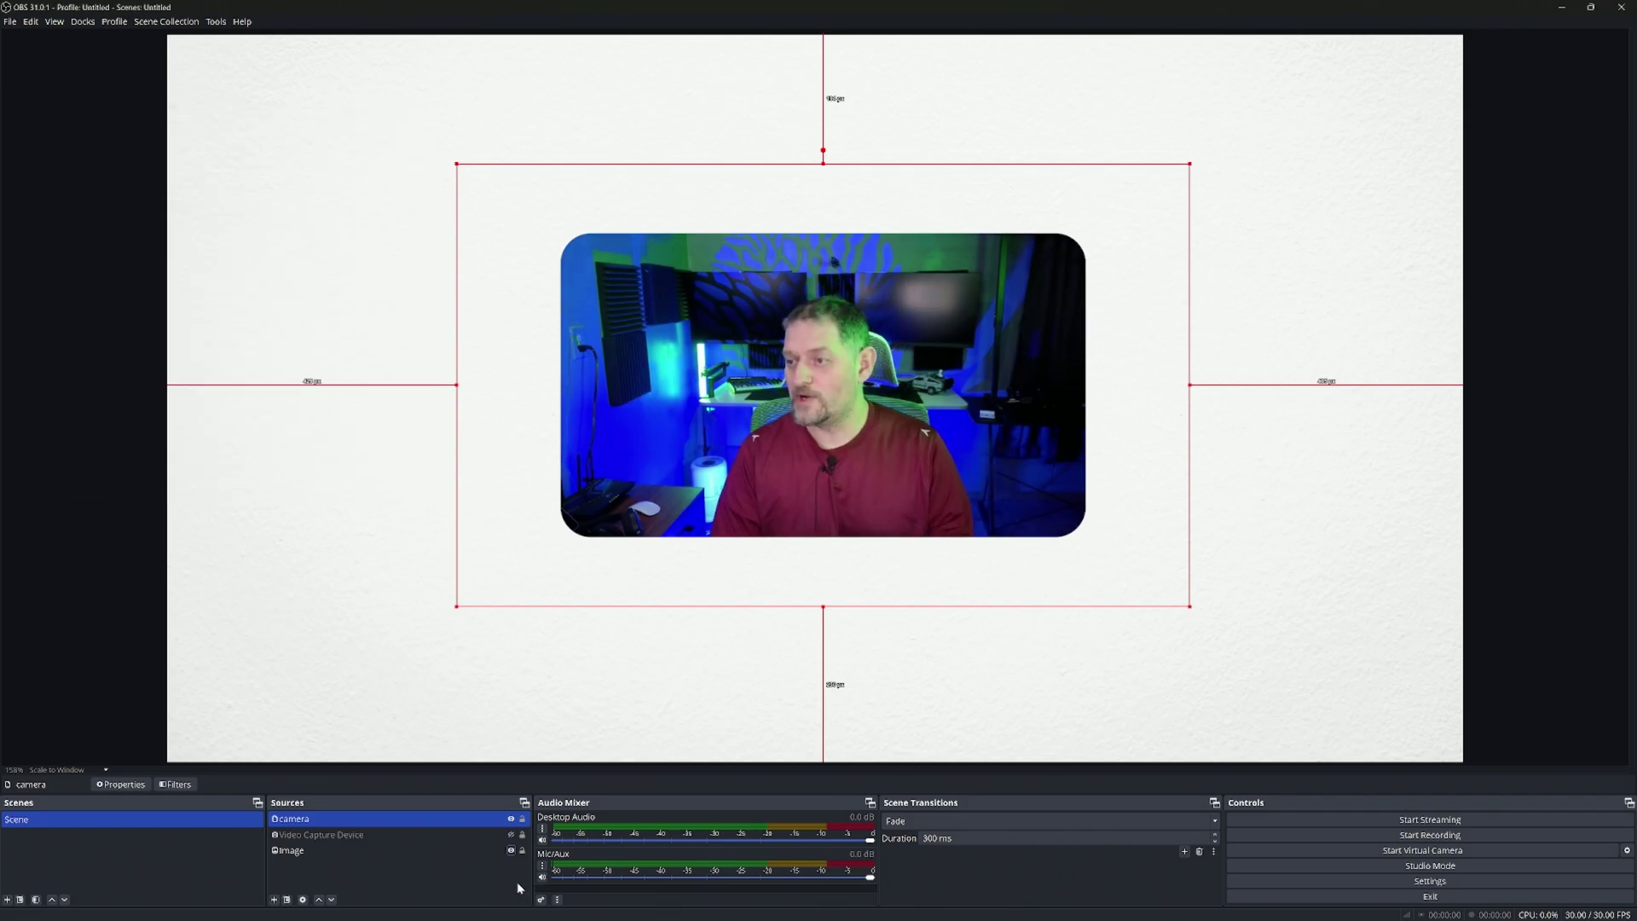